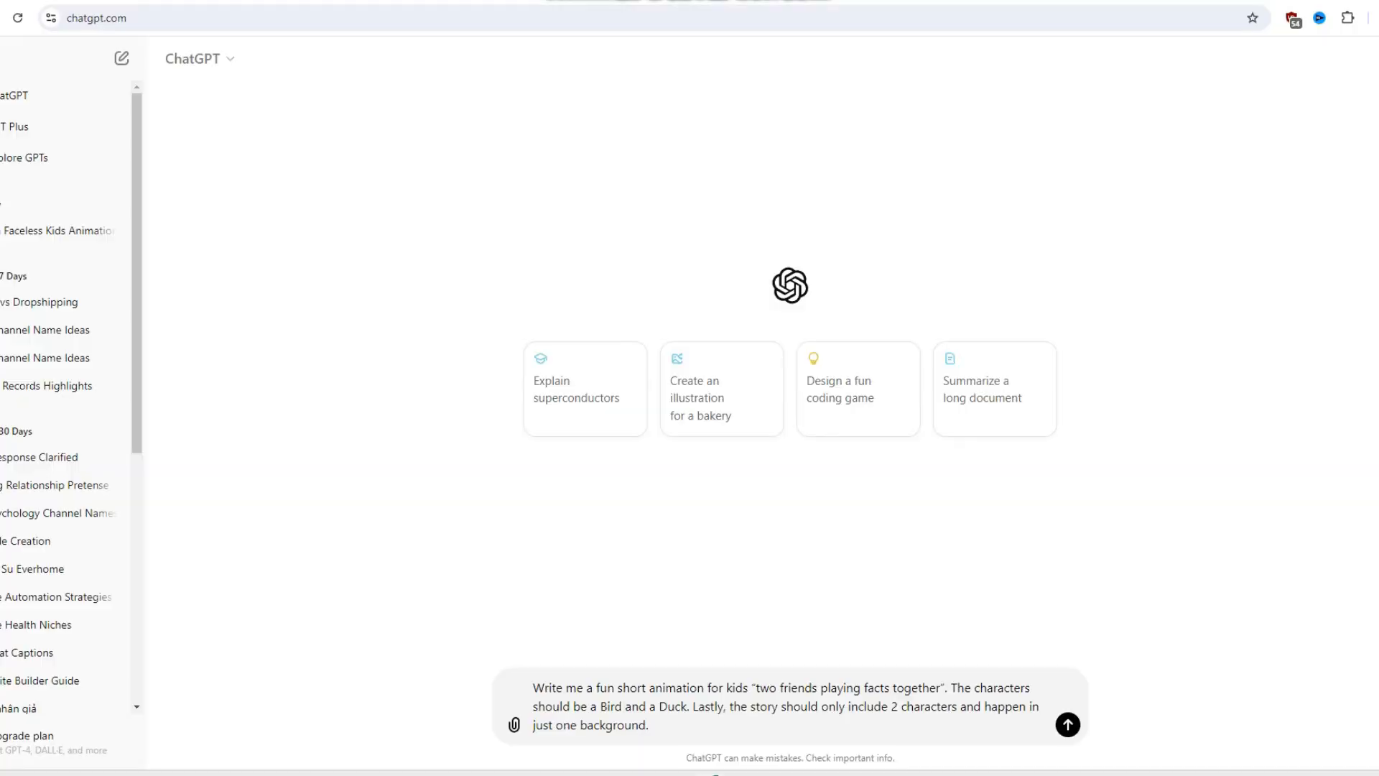
- Have ChatGPT write the kids' "two friends playing facts together" animation with a Bird and a Duck, and request two one-line character image prompts
left_click(1067, 724)
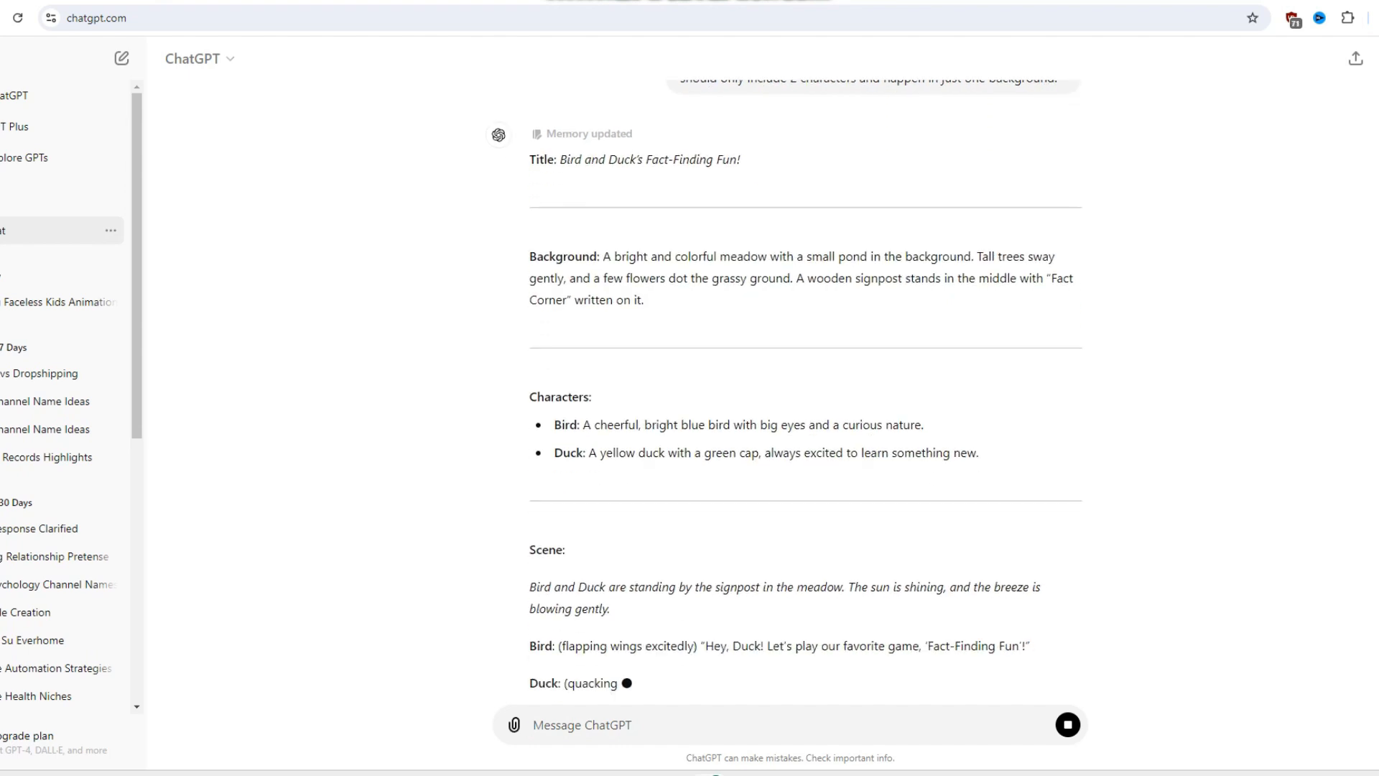
type("Write me 2 one line prompts to generate the images for the main characters. This will help you isolate the background and characters animations.")
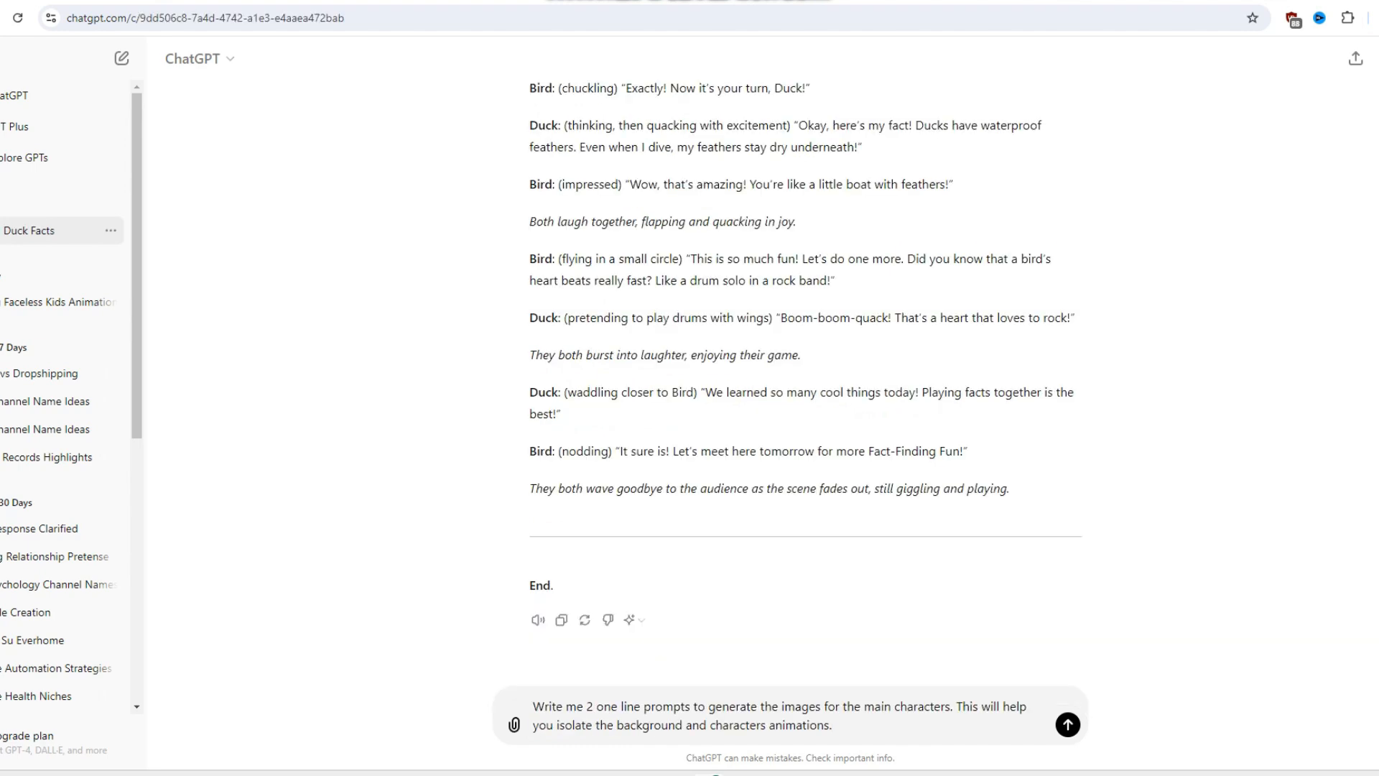
key("Return")
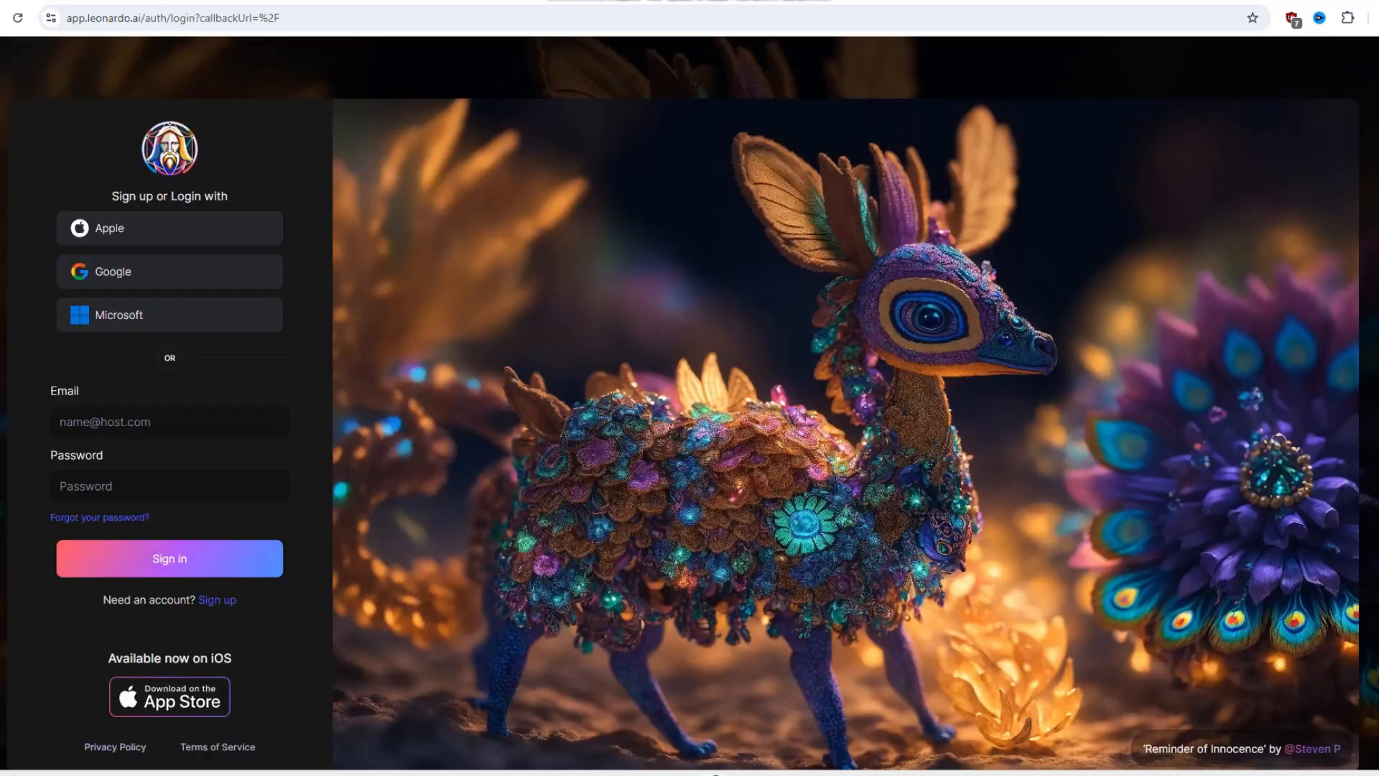
- Sign in to Leonardo.Ai with a Google account, dismiss the What's New notice and open Image Creation
left_click(171, 272)
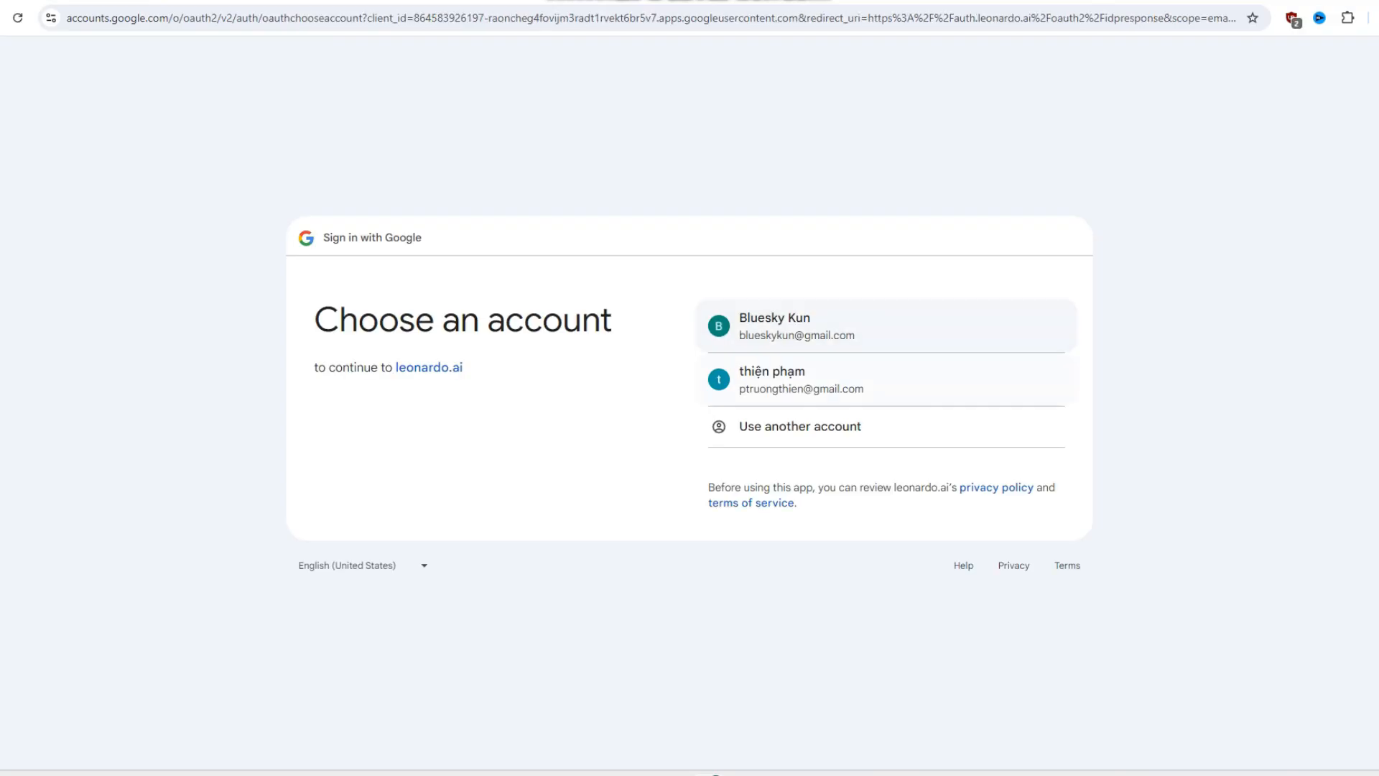
left_click(959, 380)
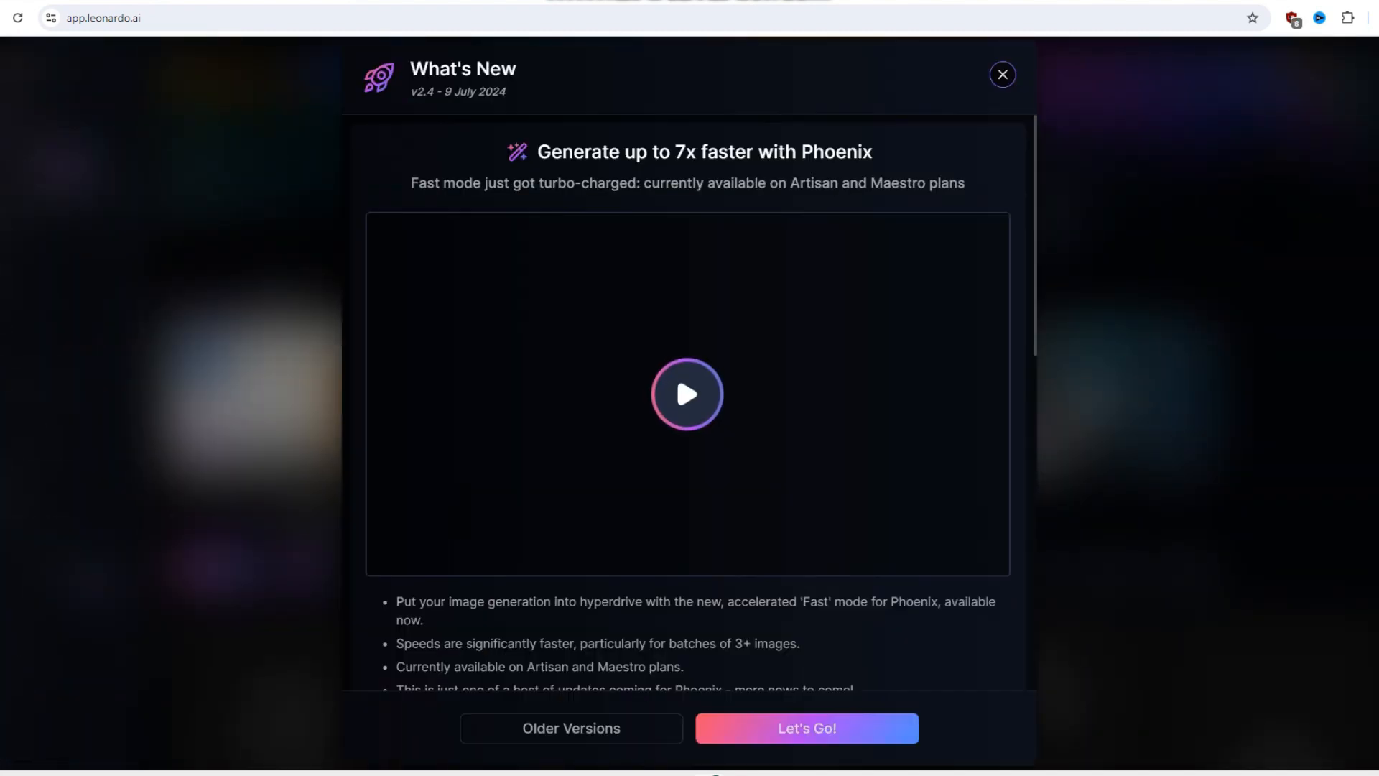
key("Escape")
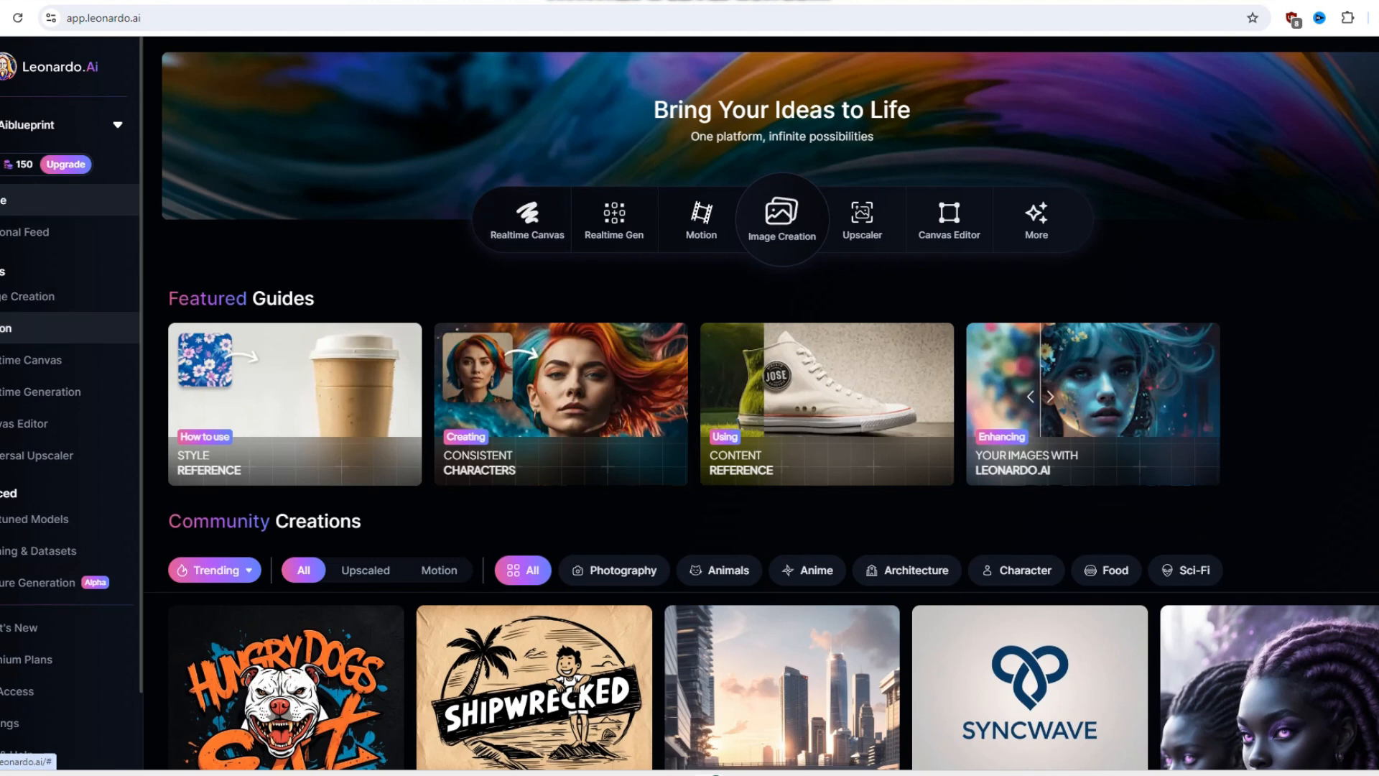
left_click(29, 296)
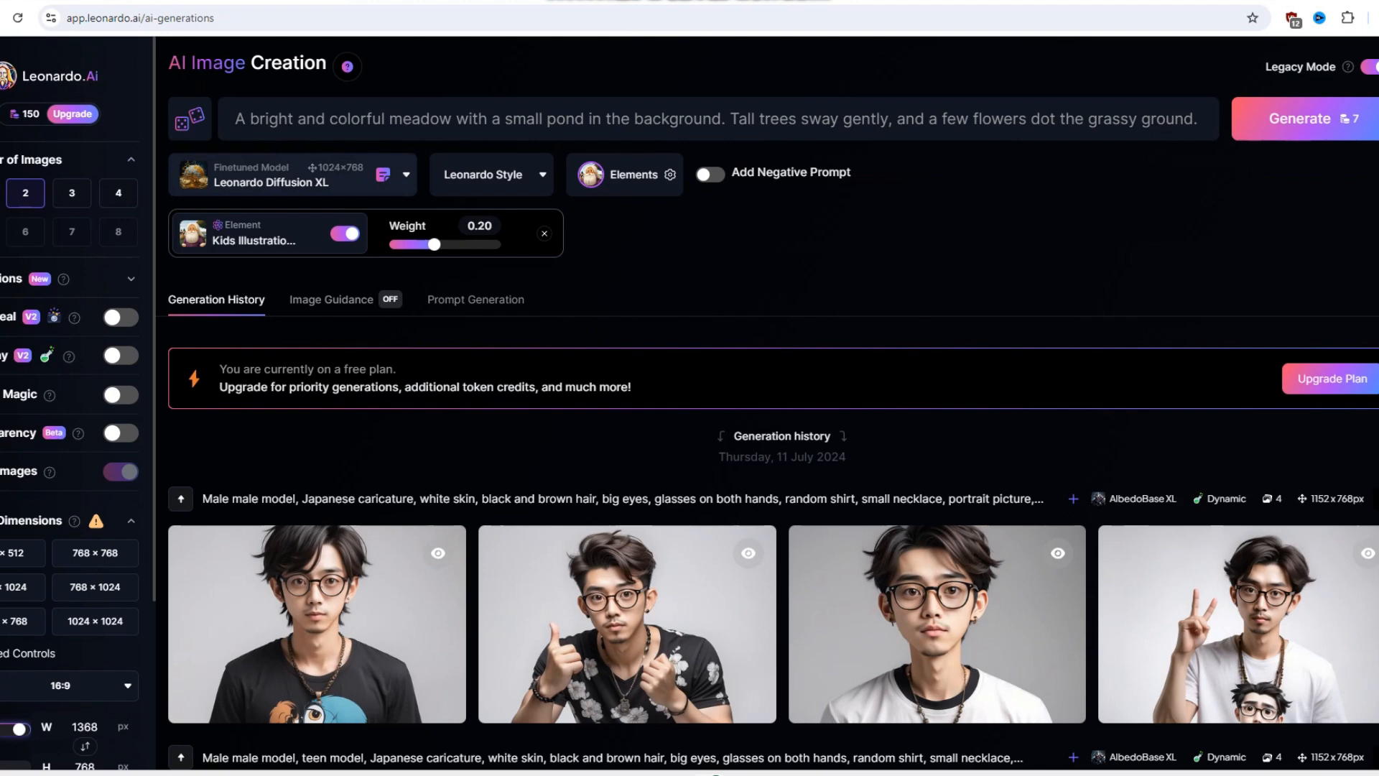
- Search the elements for "kid", apply the Kids Illustration element and set its weight to 0.30
left_click(403, 175)
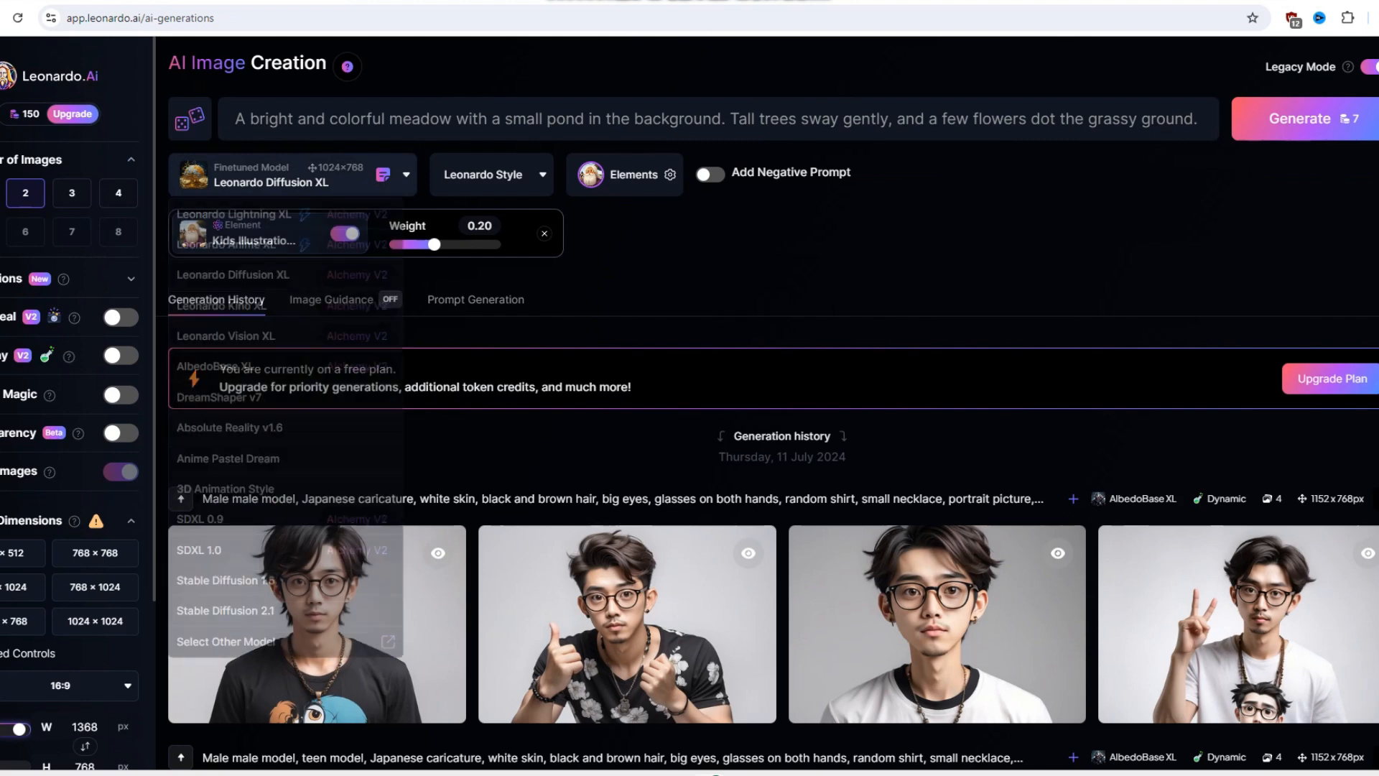
key("Escape")
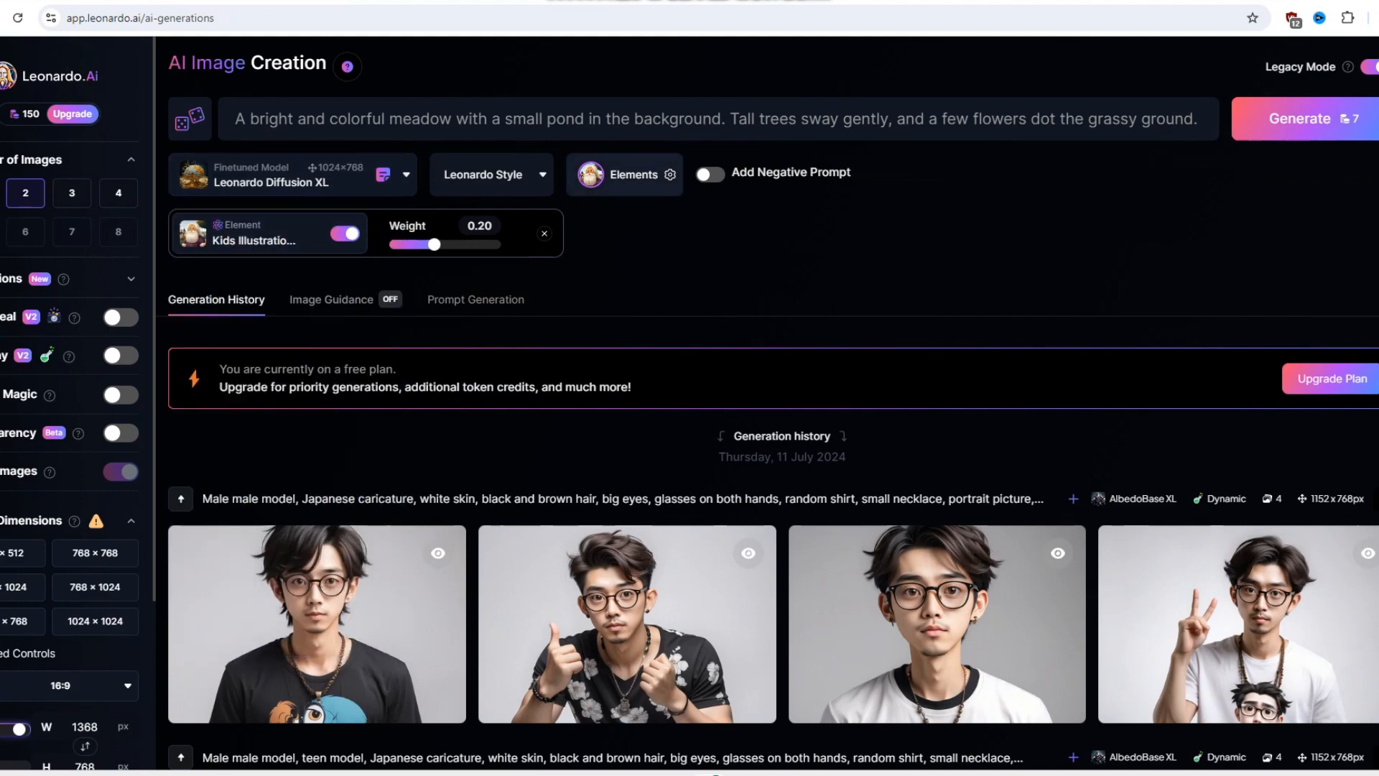
left_click(632, 174)
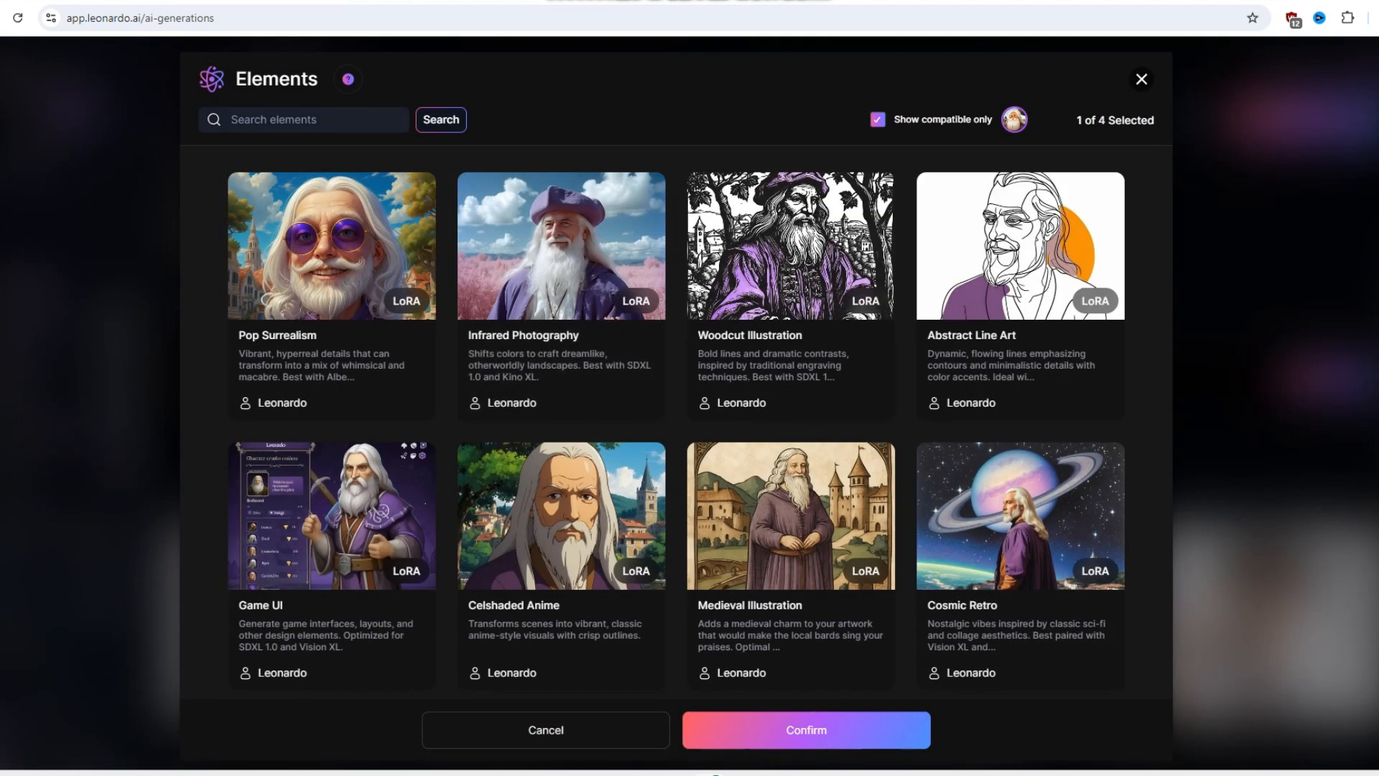
left_click(295, 120)
type("kid")
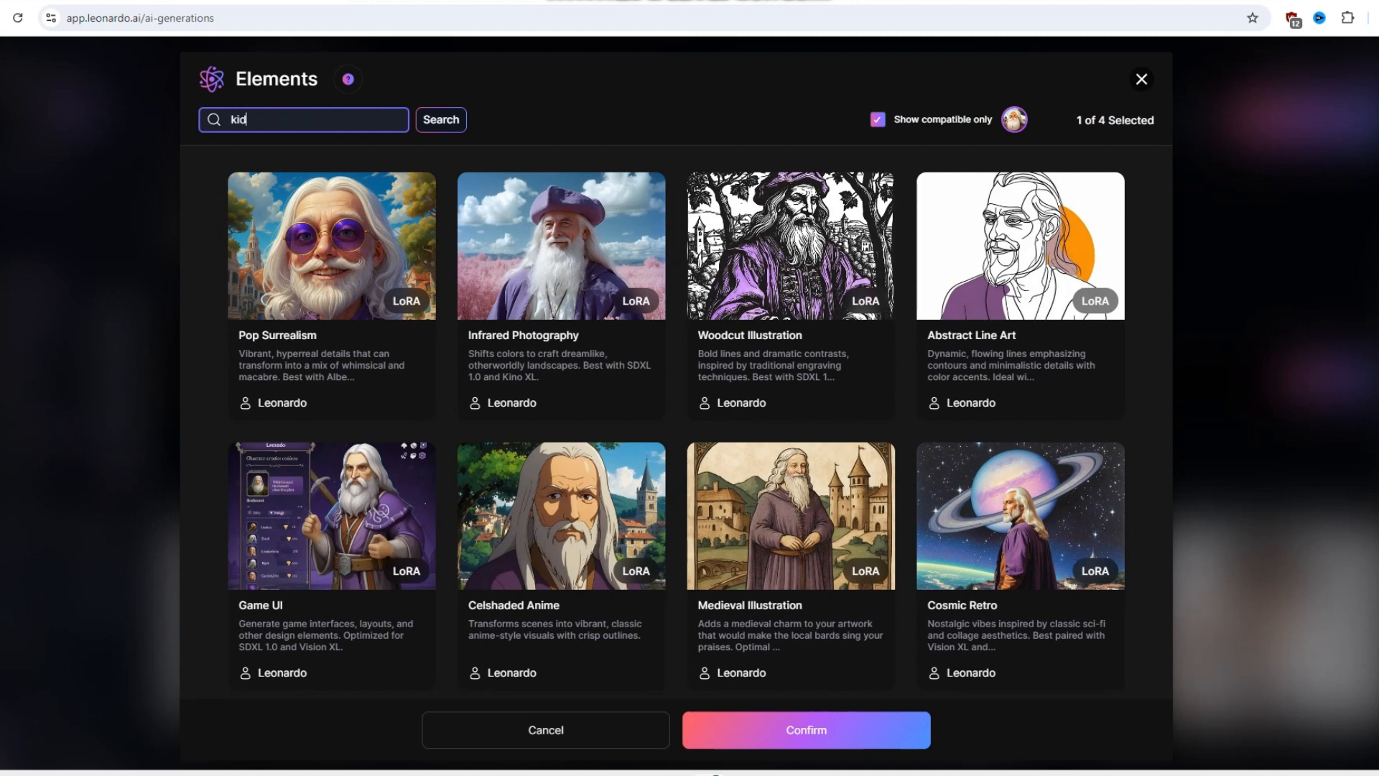
key("Return")
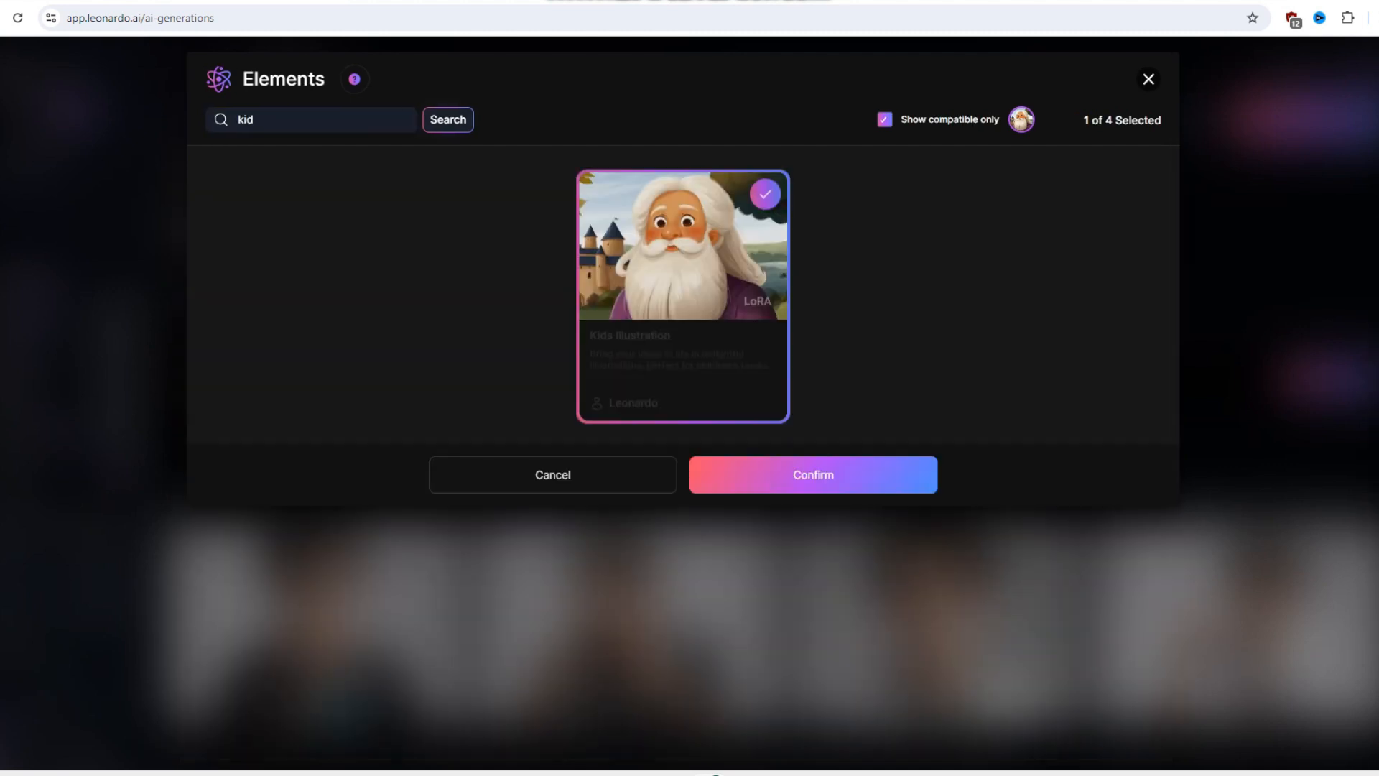
left_click(682, 367)
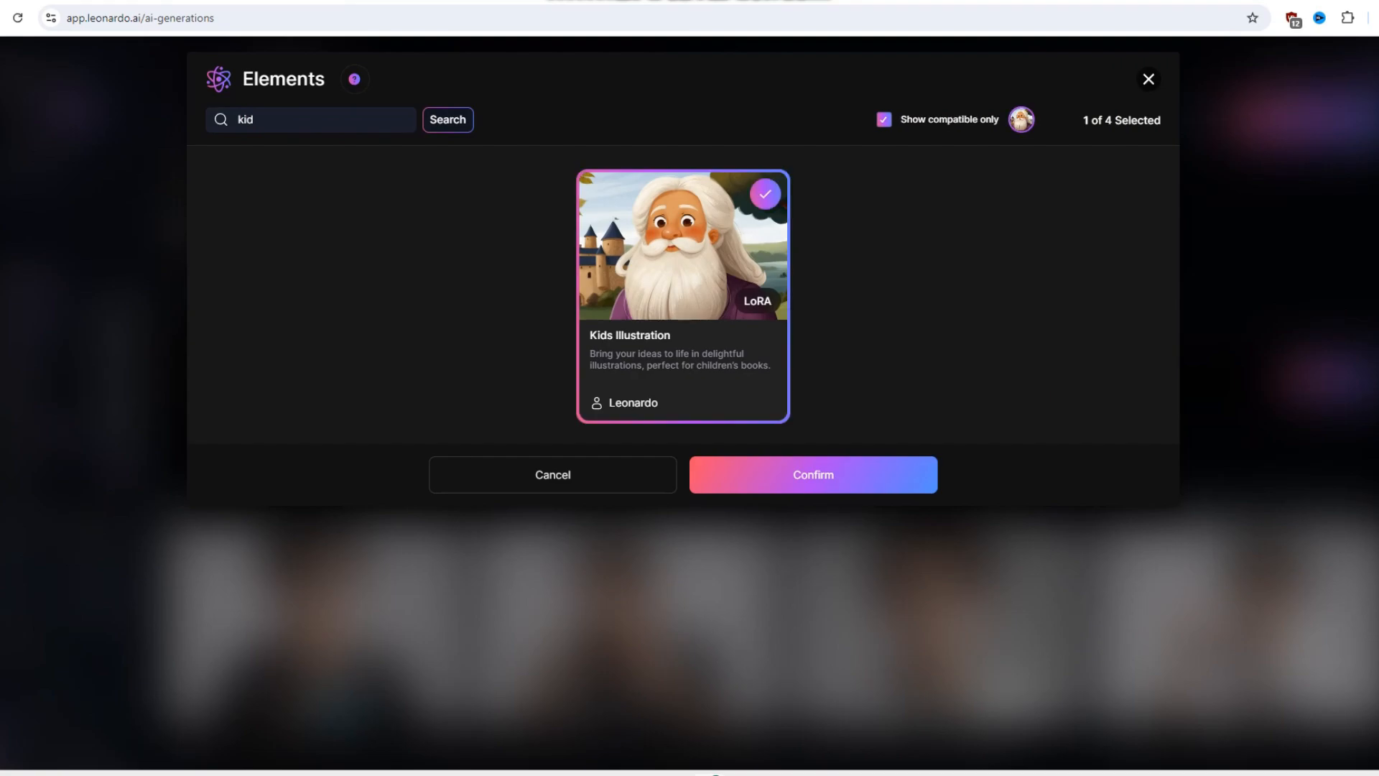
left_click(813, 475)
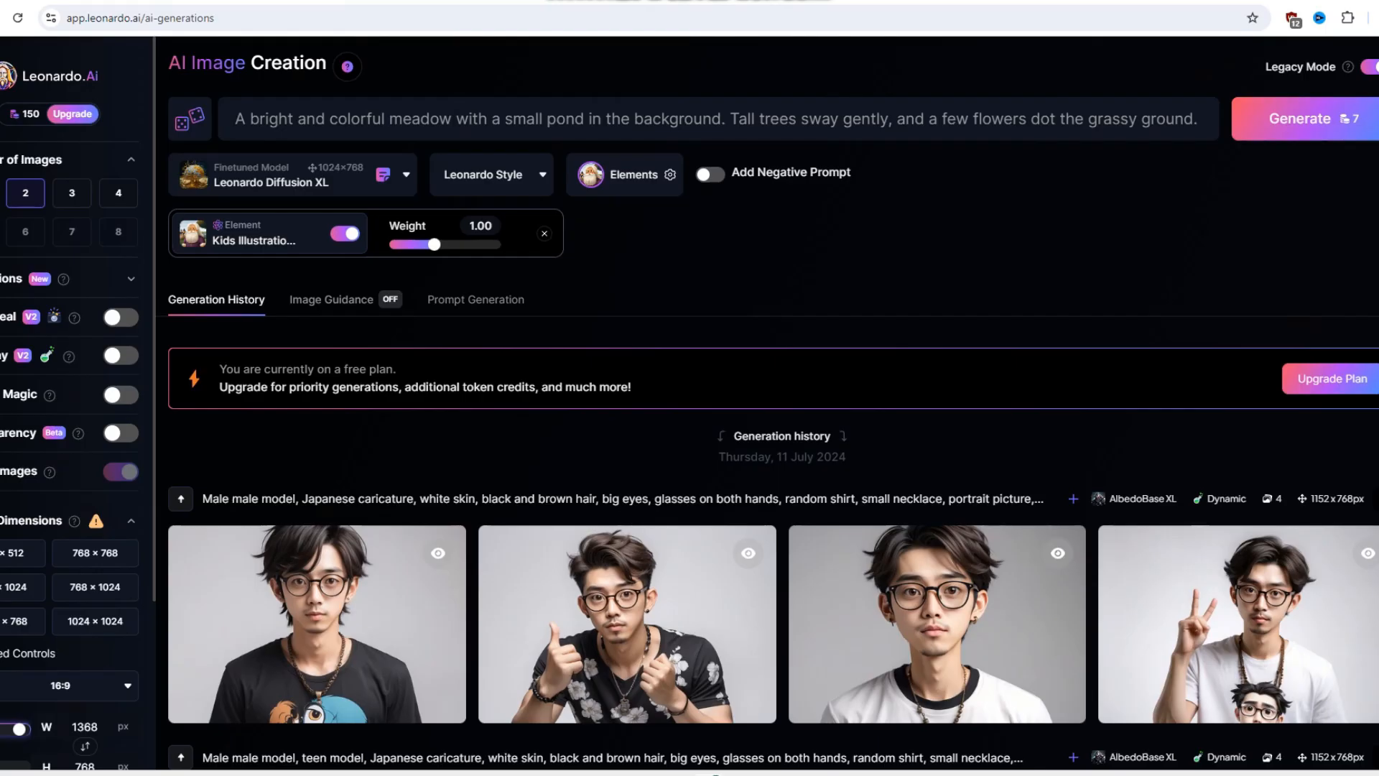
mouse_move(435, 245)
left_mouse_down()
mouse_move(415, 245)
mouse_move(434, 245)
left_mouse_up()
- Replace the image prompt with the full Background description from the ChatGPT story and generate the meadow images
key("ctrl+shift+Tab")
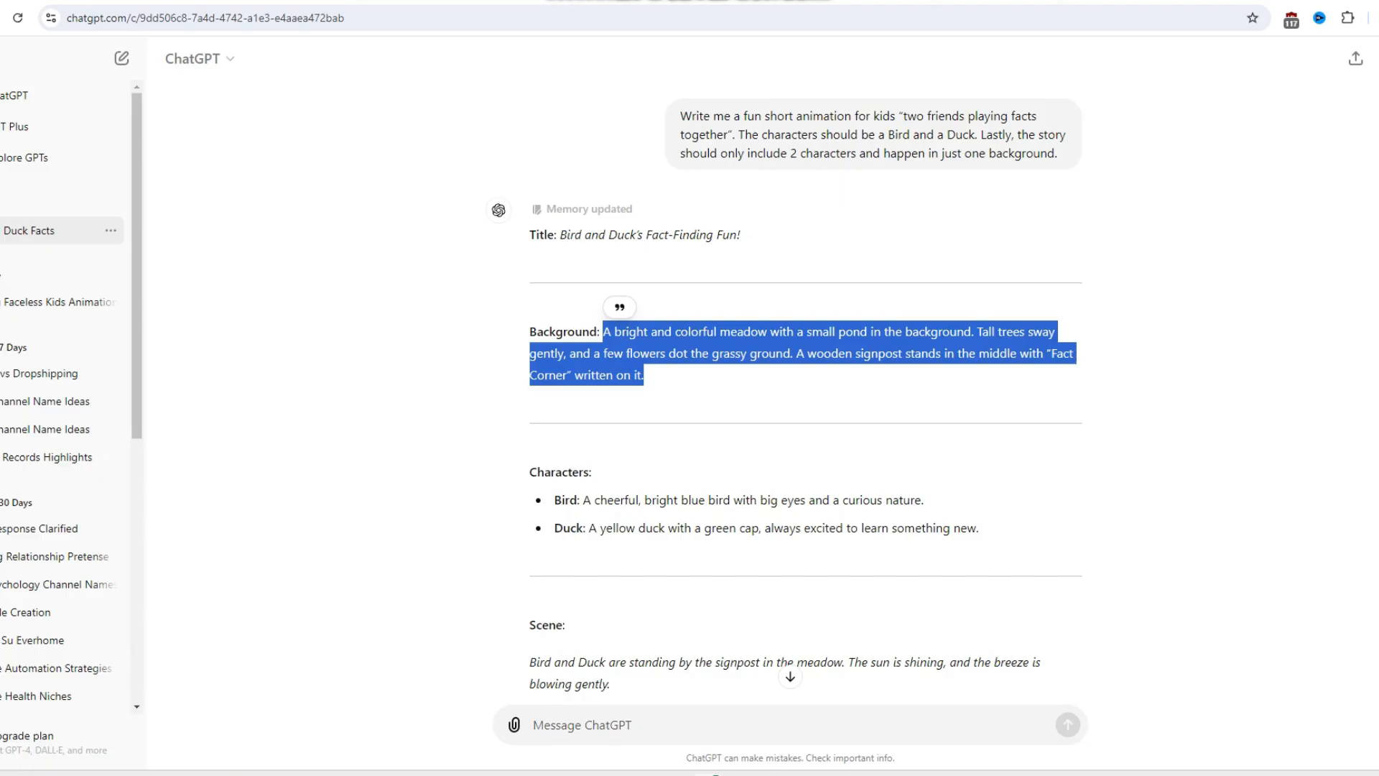
key("ctrl+Tab")
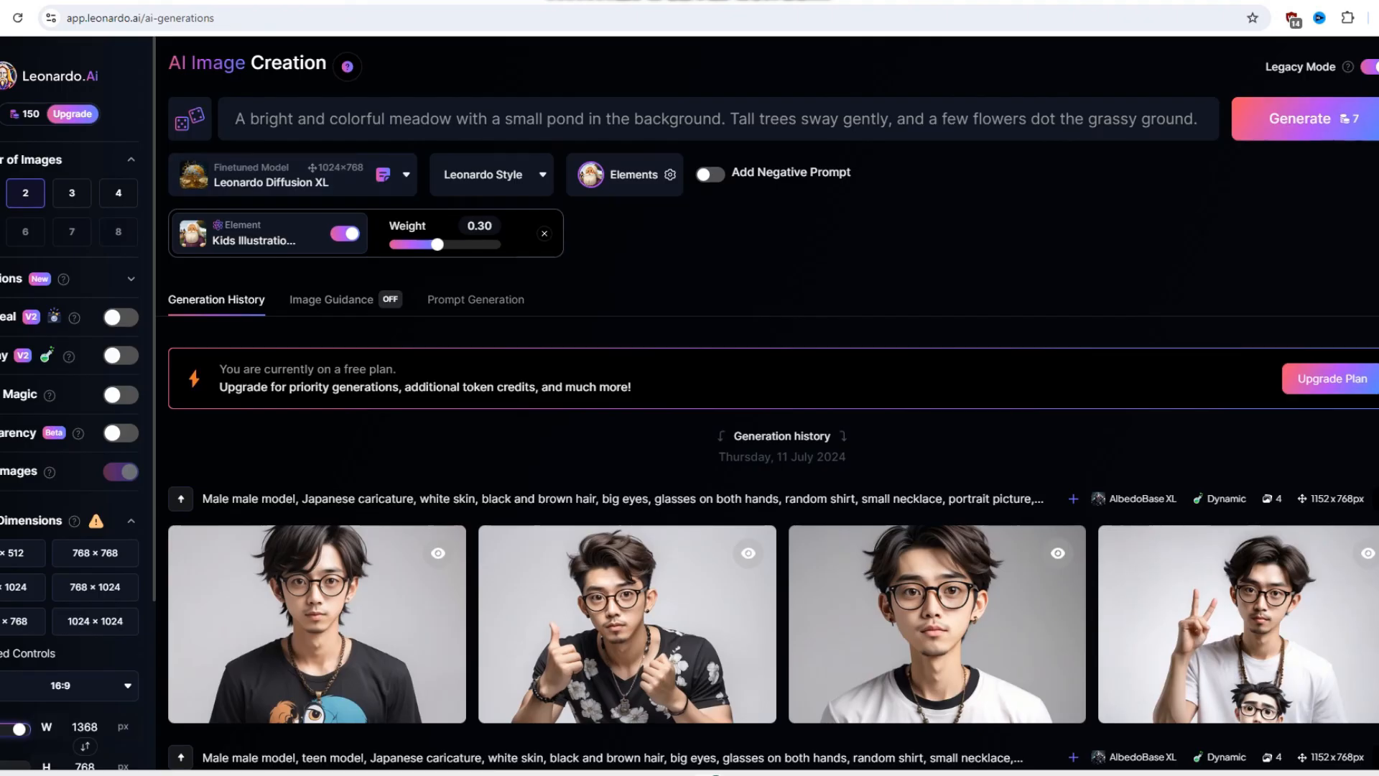
key("ctrl+a")
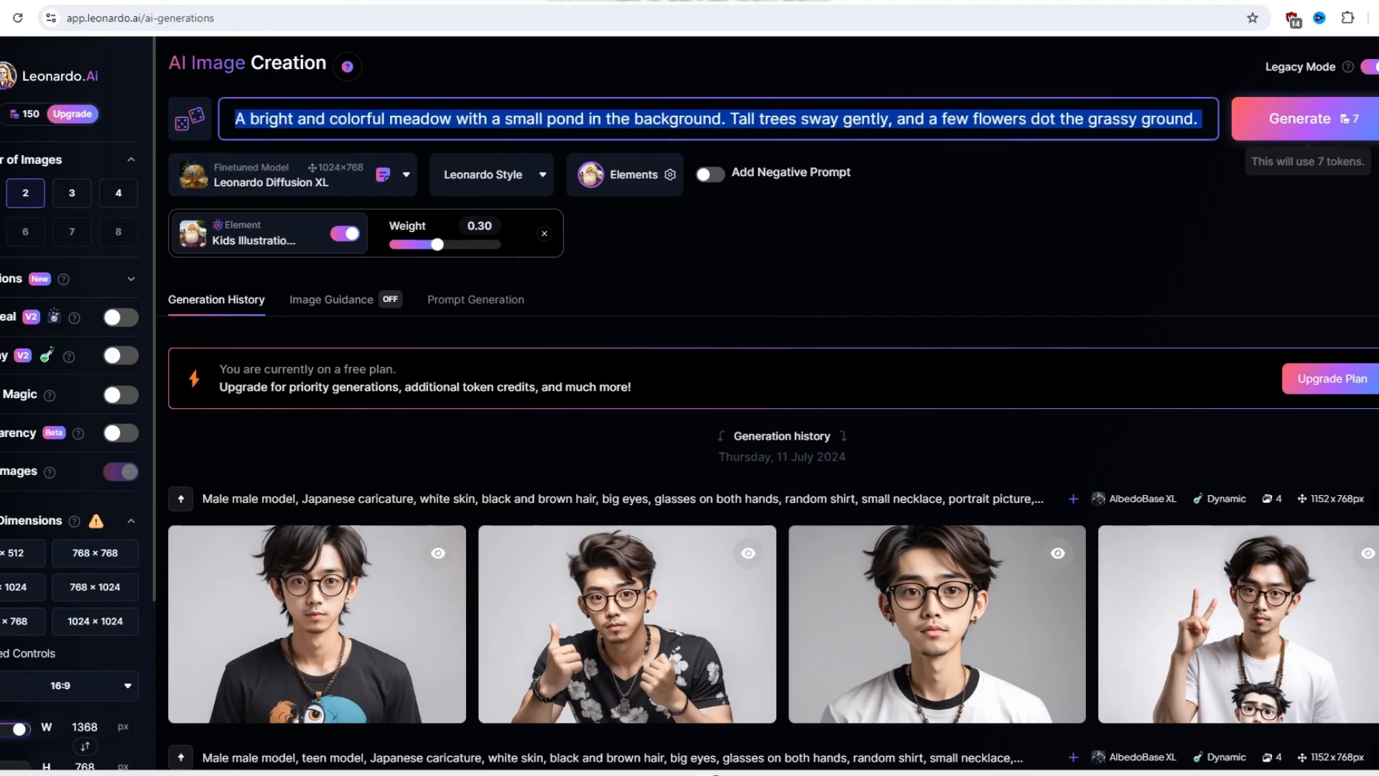
type("A bright and colorful meadow with a small pond in the background. Tall trees sway gently, and a few flowers dot the grassy ground. A wooden signpost stands in the middle with \"Fact Corner\" written on it.")
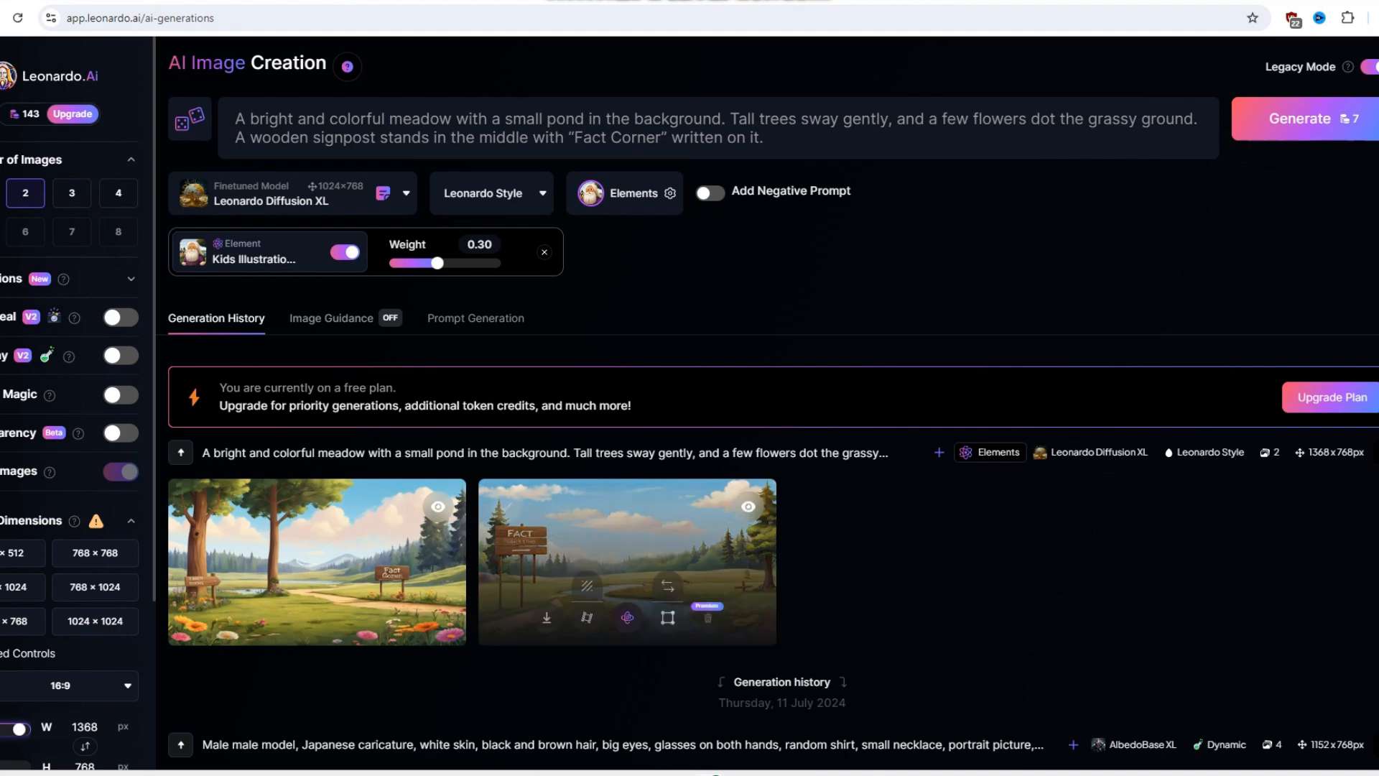
- Generate a motion video from the meadow image with the signpost and stream, and preview a meadow video
left_click(587, 618)
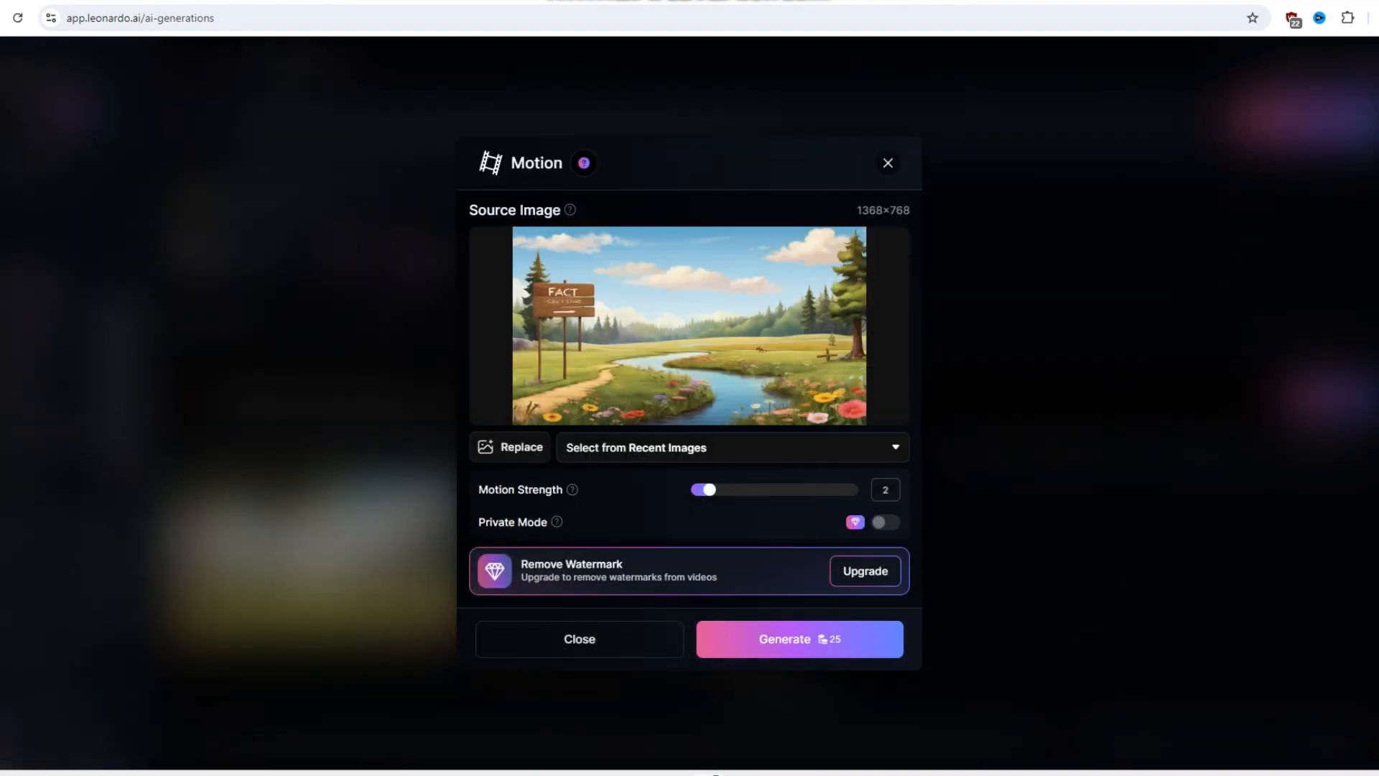
left_click(800, 639)
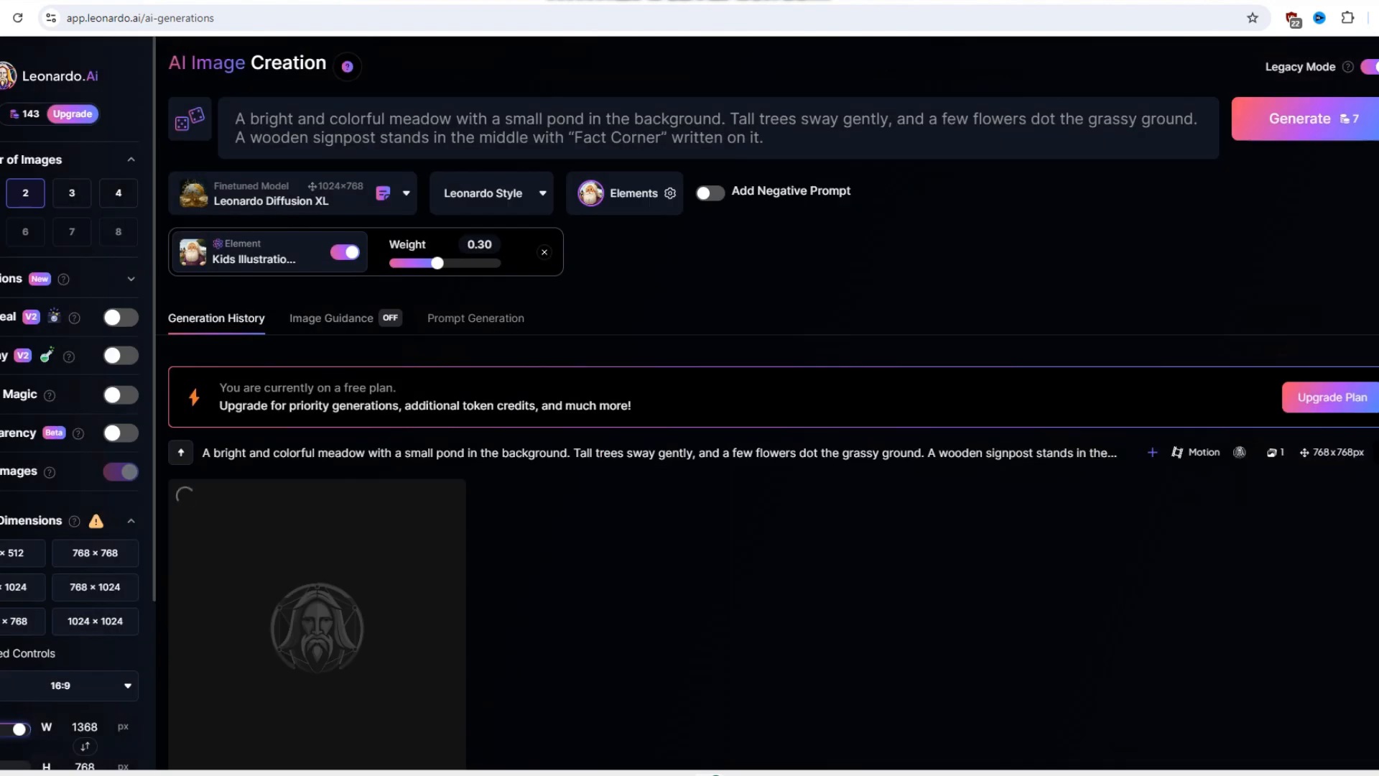
scroll(767, 402, "down", 2)
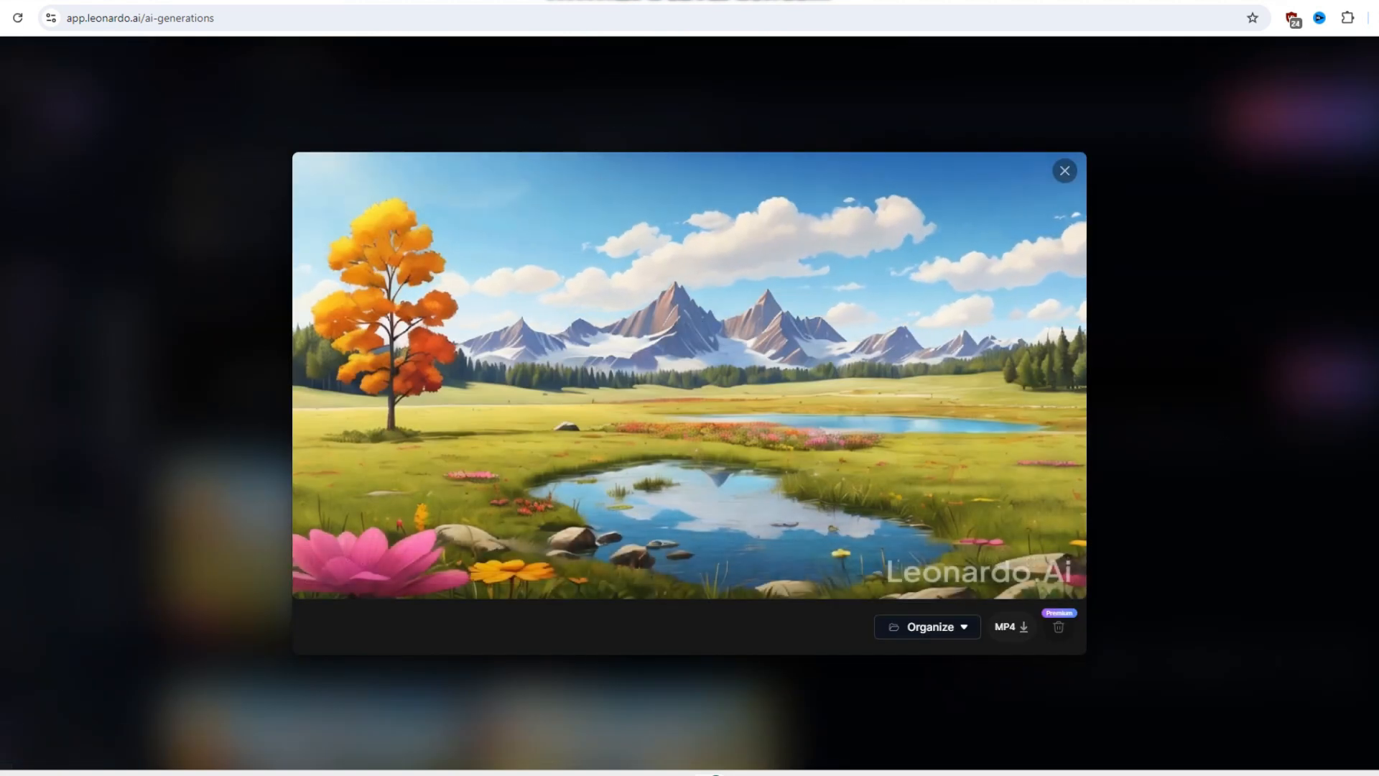
key("Escape")
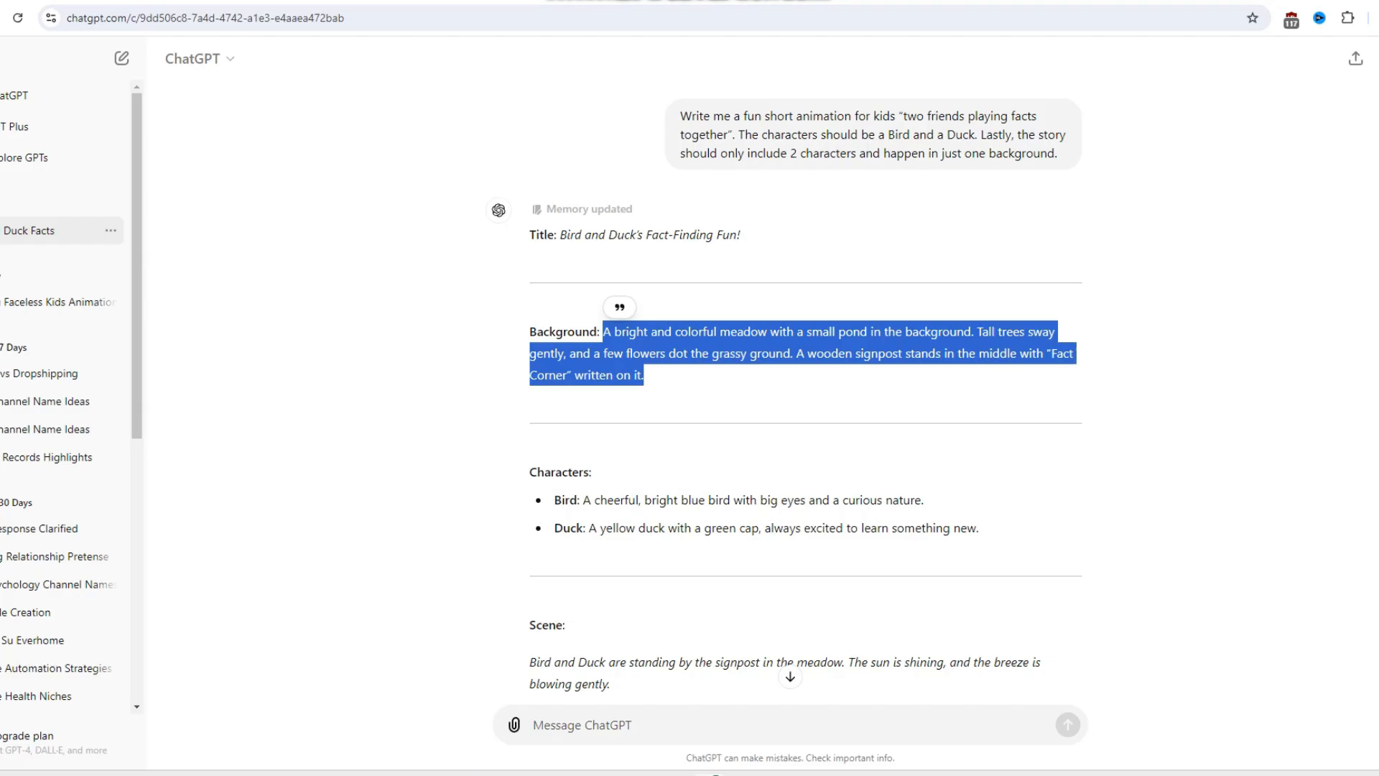
- Copy the Bird's description from the ChatGPT story into the Leonardo.Ai prompt and generate its images
scroll(791, 360, "down", 3)
left_click_drag(594, 267, 910, 267)
left_click_drag(586, 267, 924, 267)
key("ctrl+c")
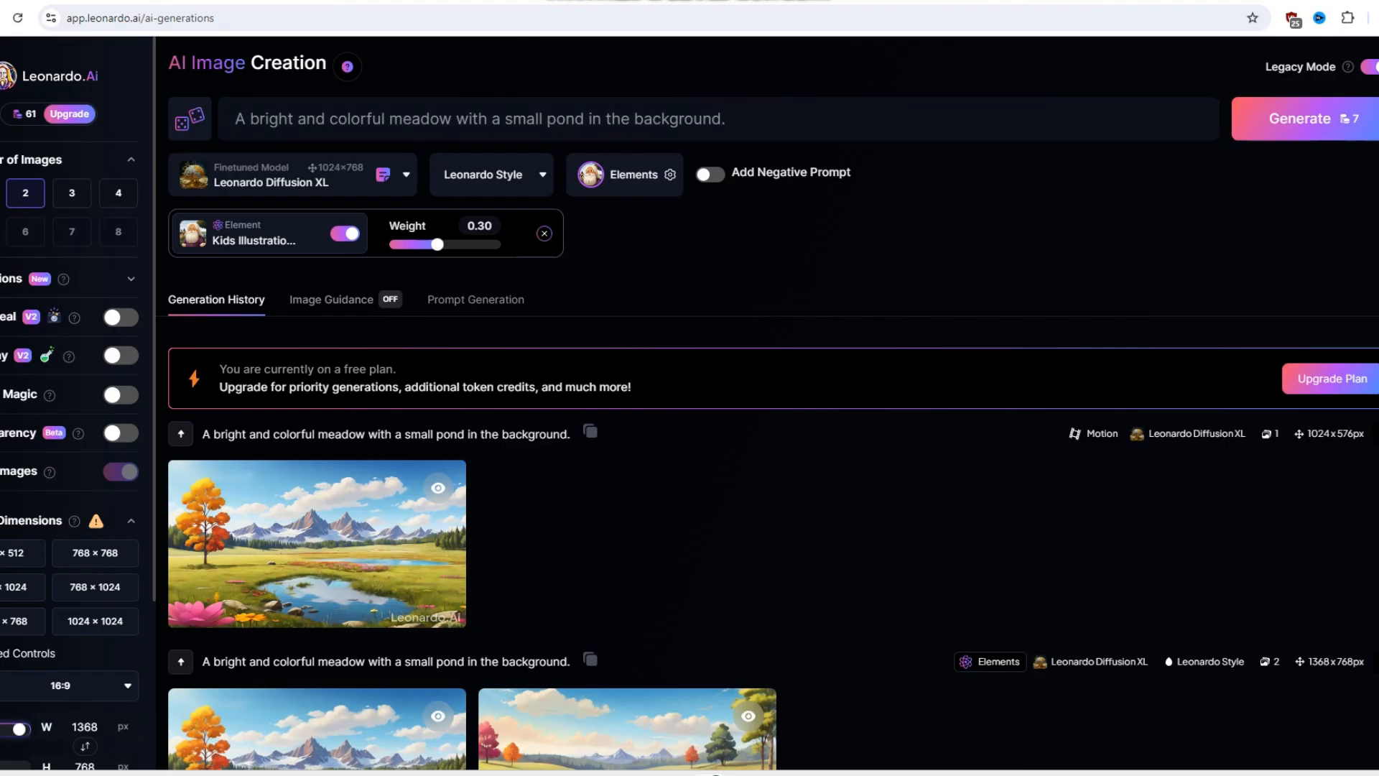
key("ctrl+a")
key("ctrl+v")
key("Return")
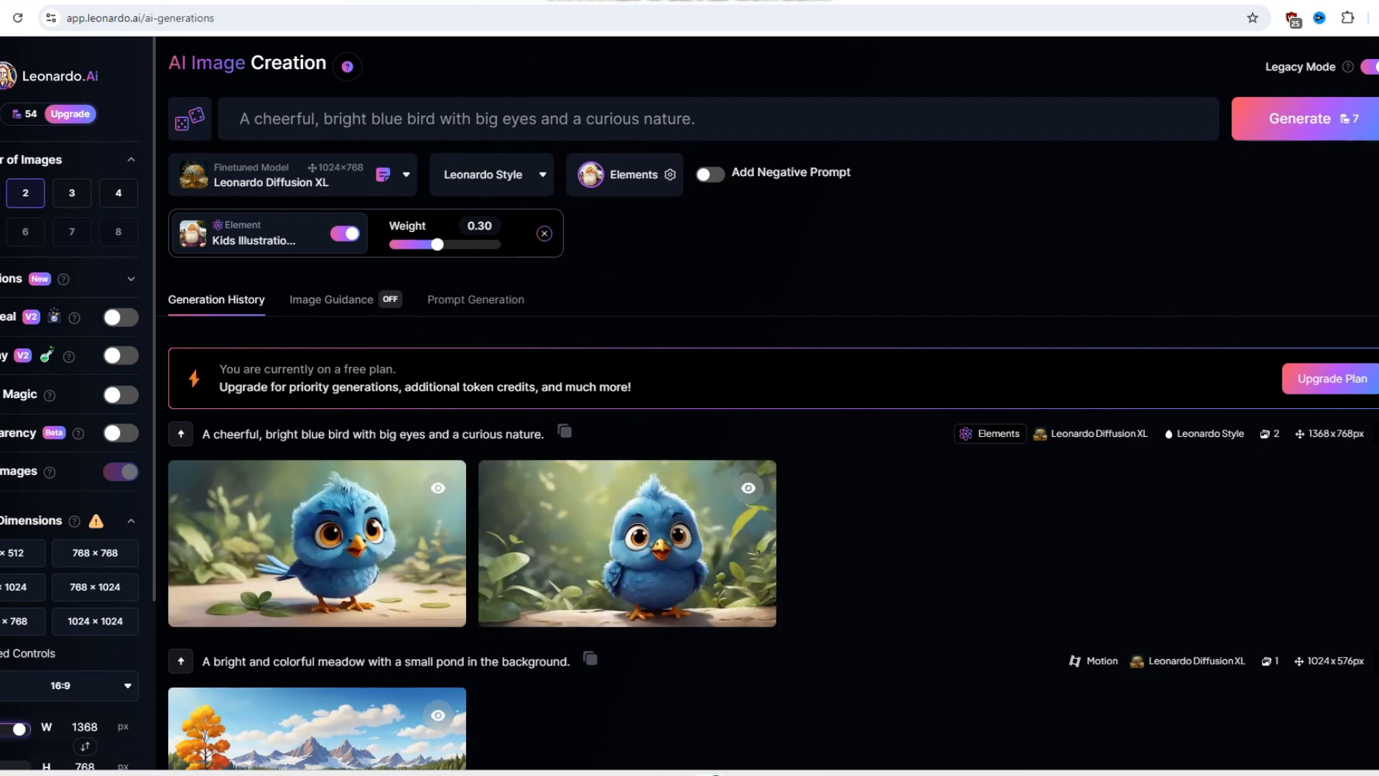
- Copy the Duck's description from the ChatGPT story into the Leonardo.Ai prompt and generate its images
key("ctrl+shift+Tab")
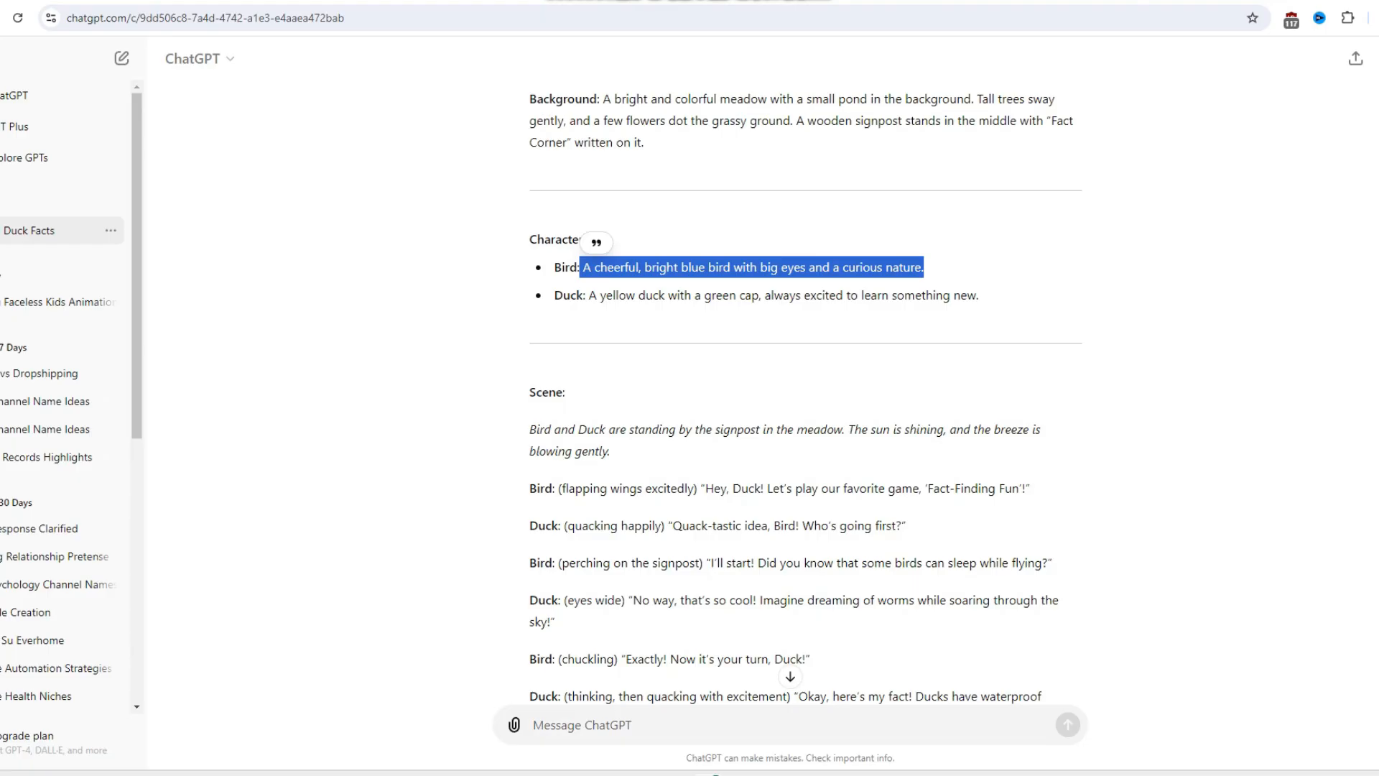
left_click_drag(588, 296, 979, 295)
key("ctrl+c")
key("ctrl+Tab")
key("ctrl+v")
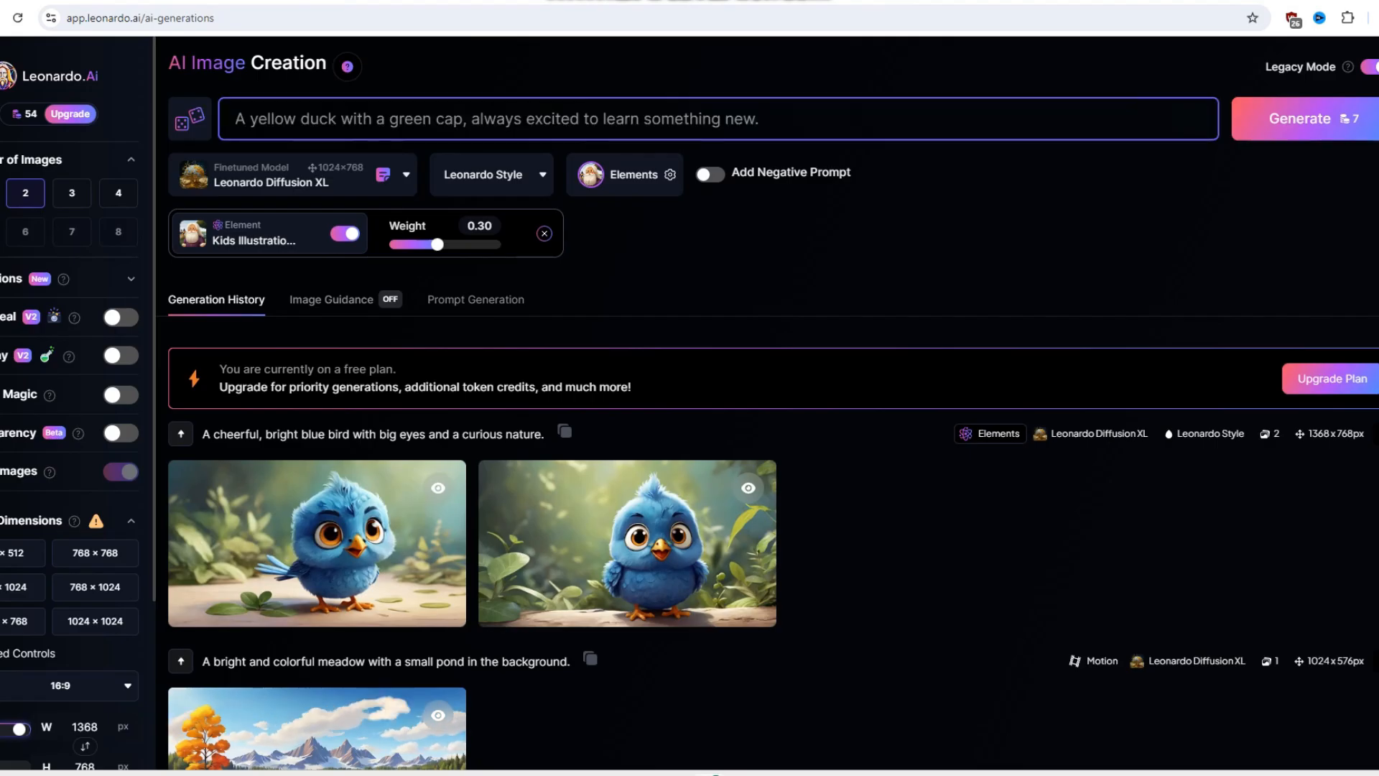
left_click(1301, 119)
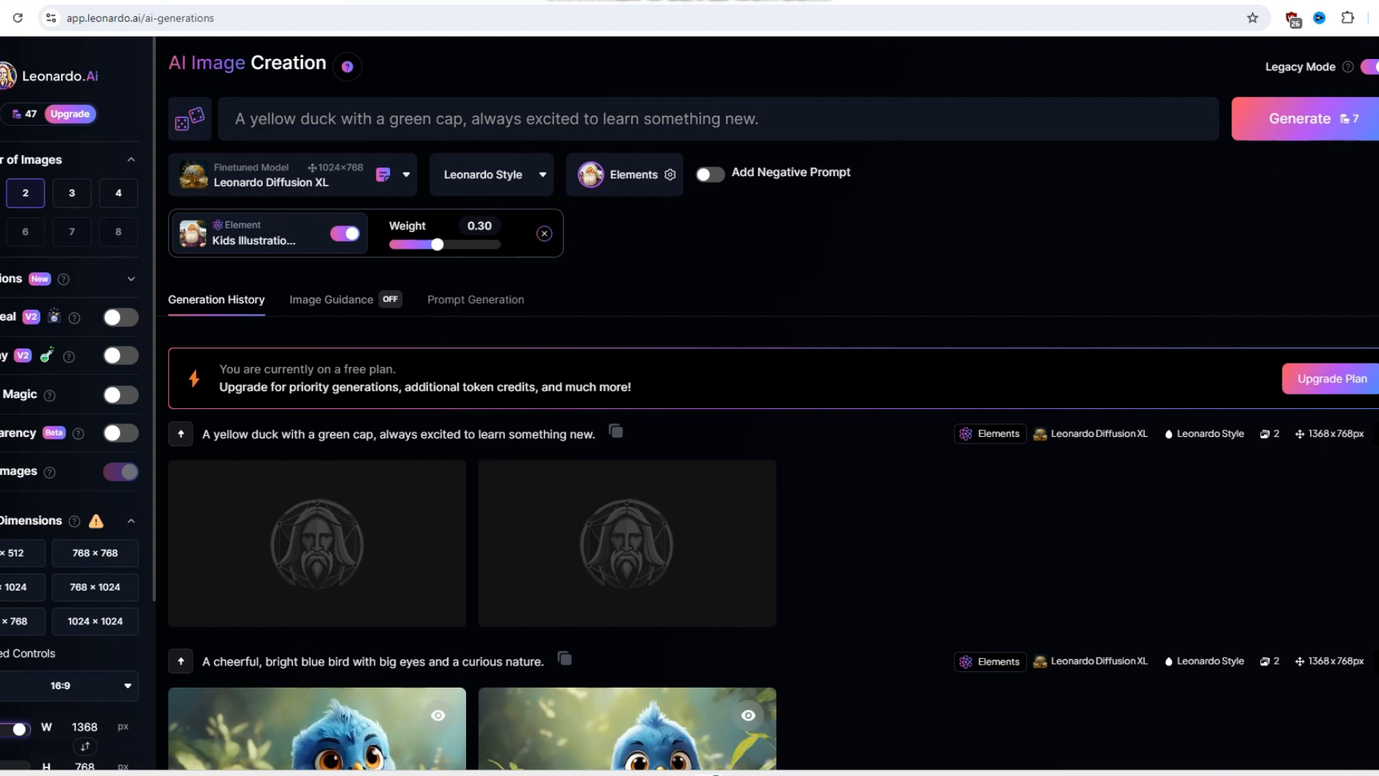
- Check the duck images in the generation history and reload the image creation page
scroll(719, 431, "down", 4)
scroll(719, 431, "up", 3)
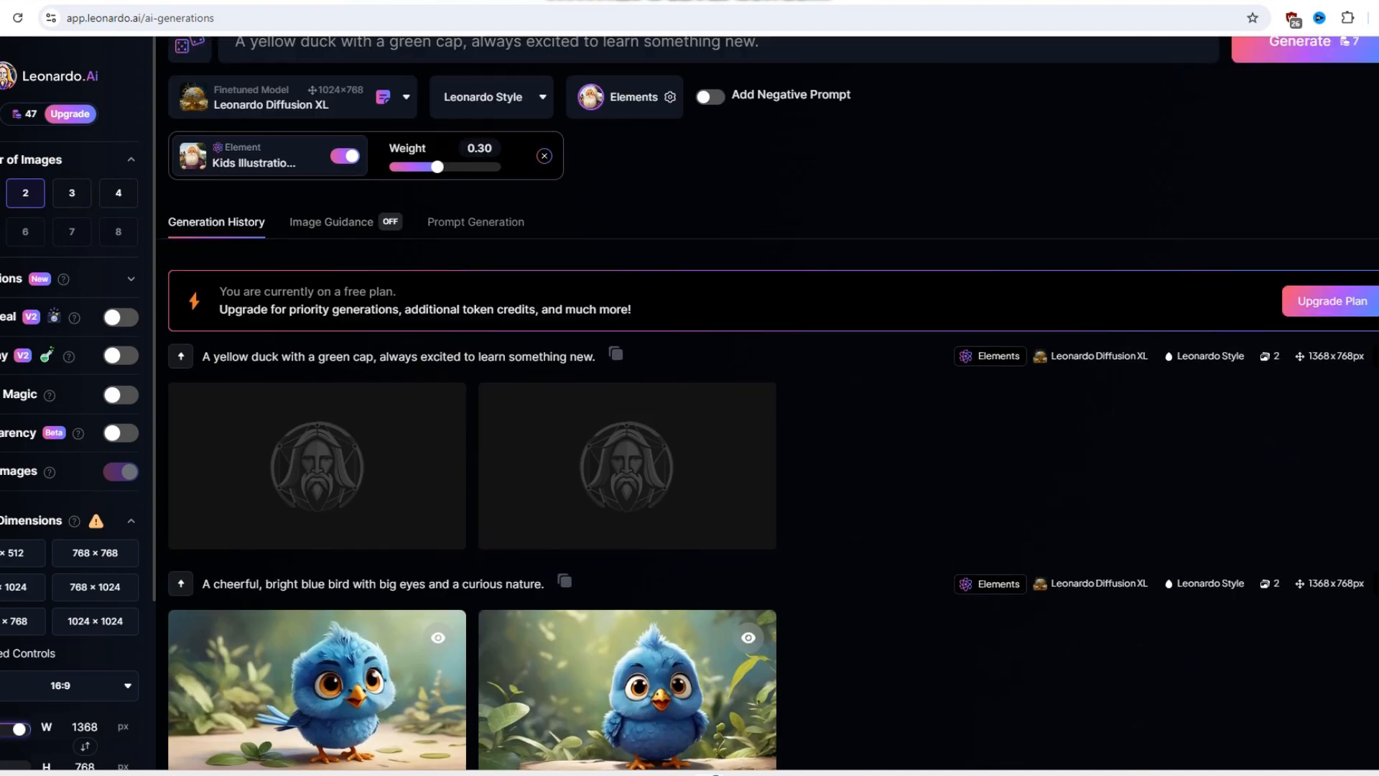
scroll(718, 431, "up", 1)
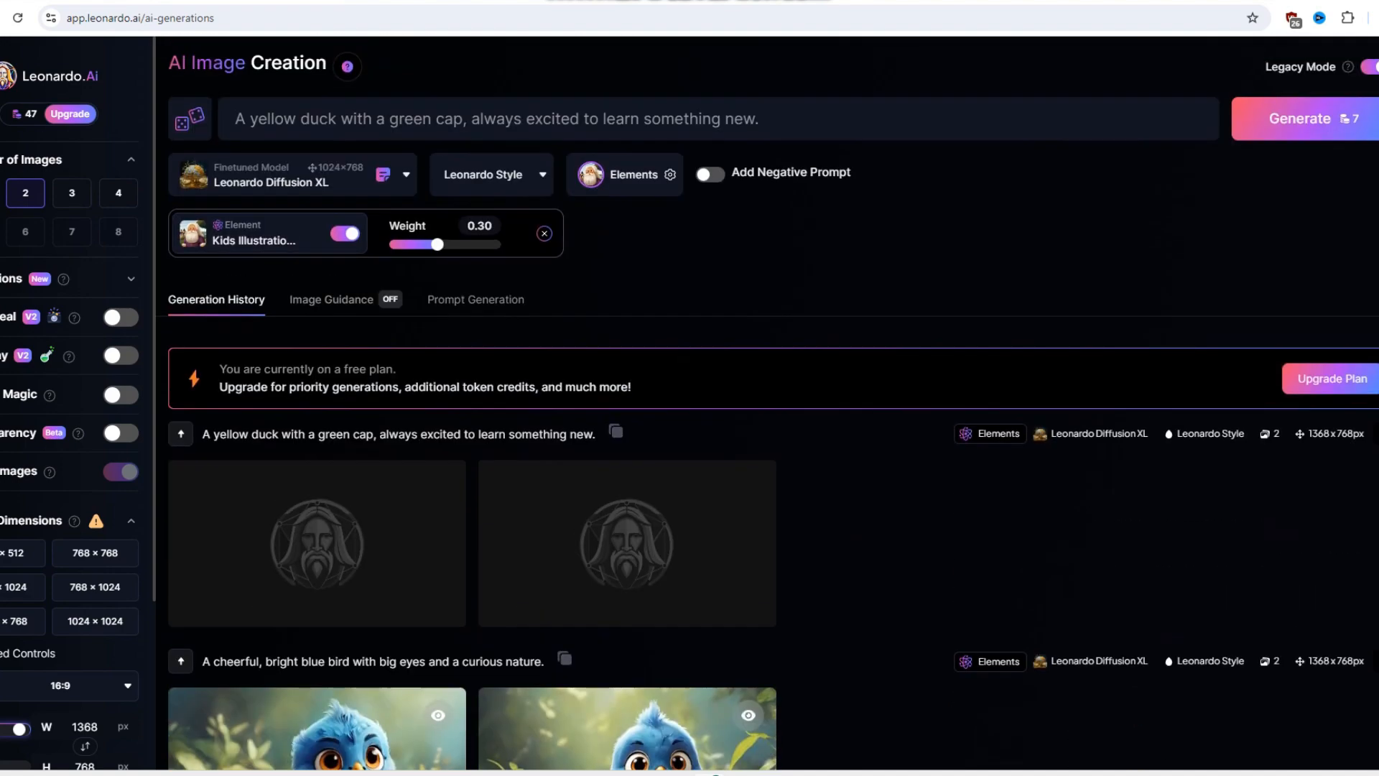
left_click(18, 18)
mouse_move(878, 773)
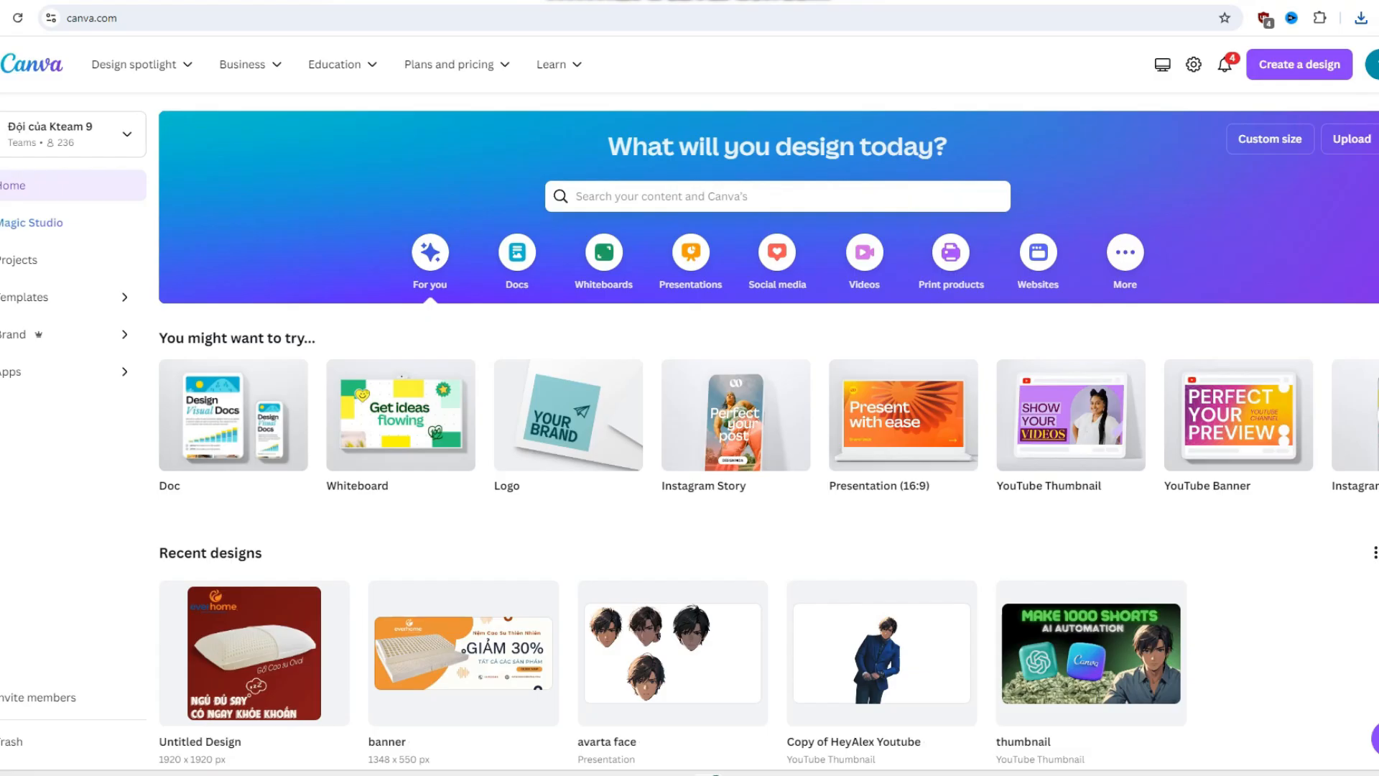
- In Canva, search for "youtube video chapter" and create a blank Youtube Video Chapter design
left_click(719, 194)
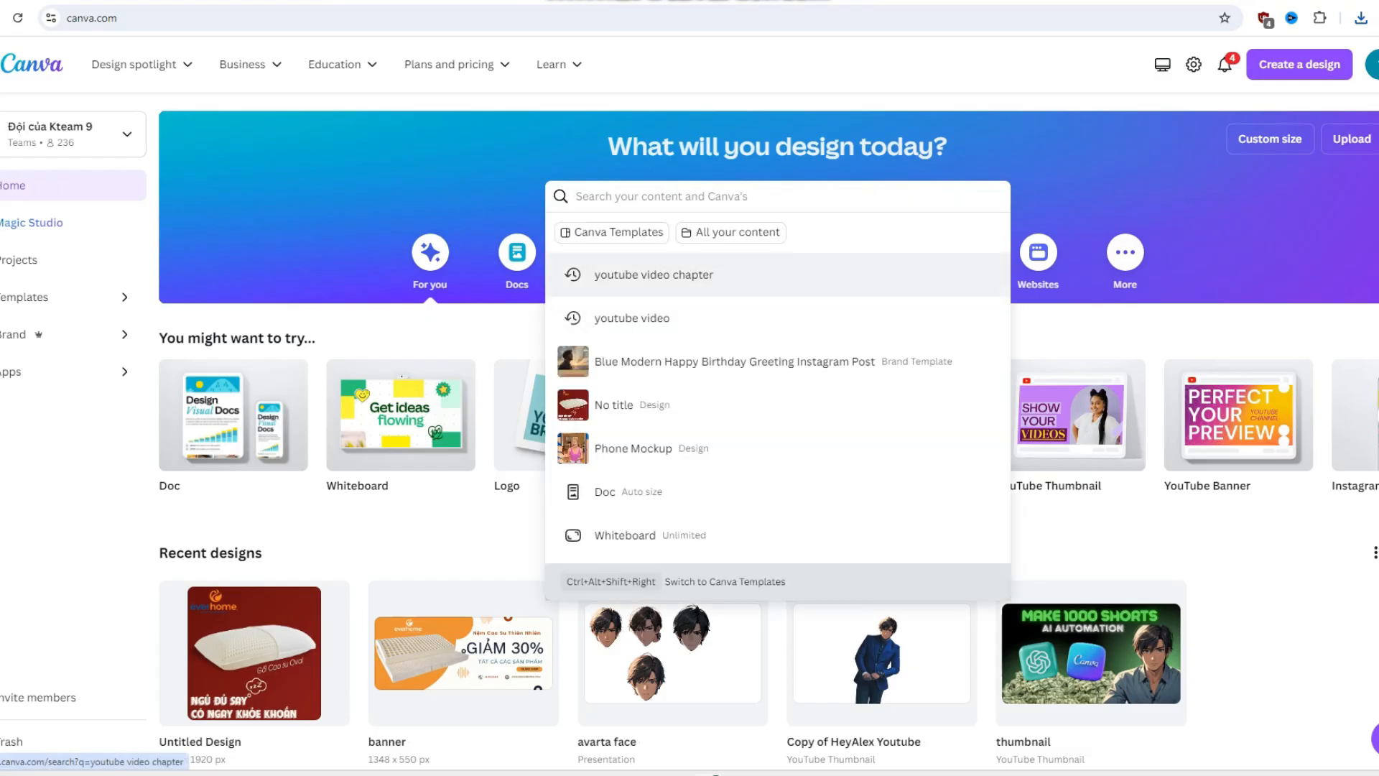
left_click(611, 357)
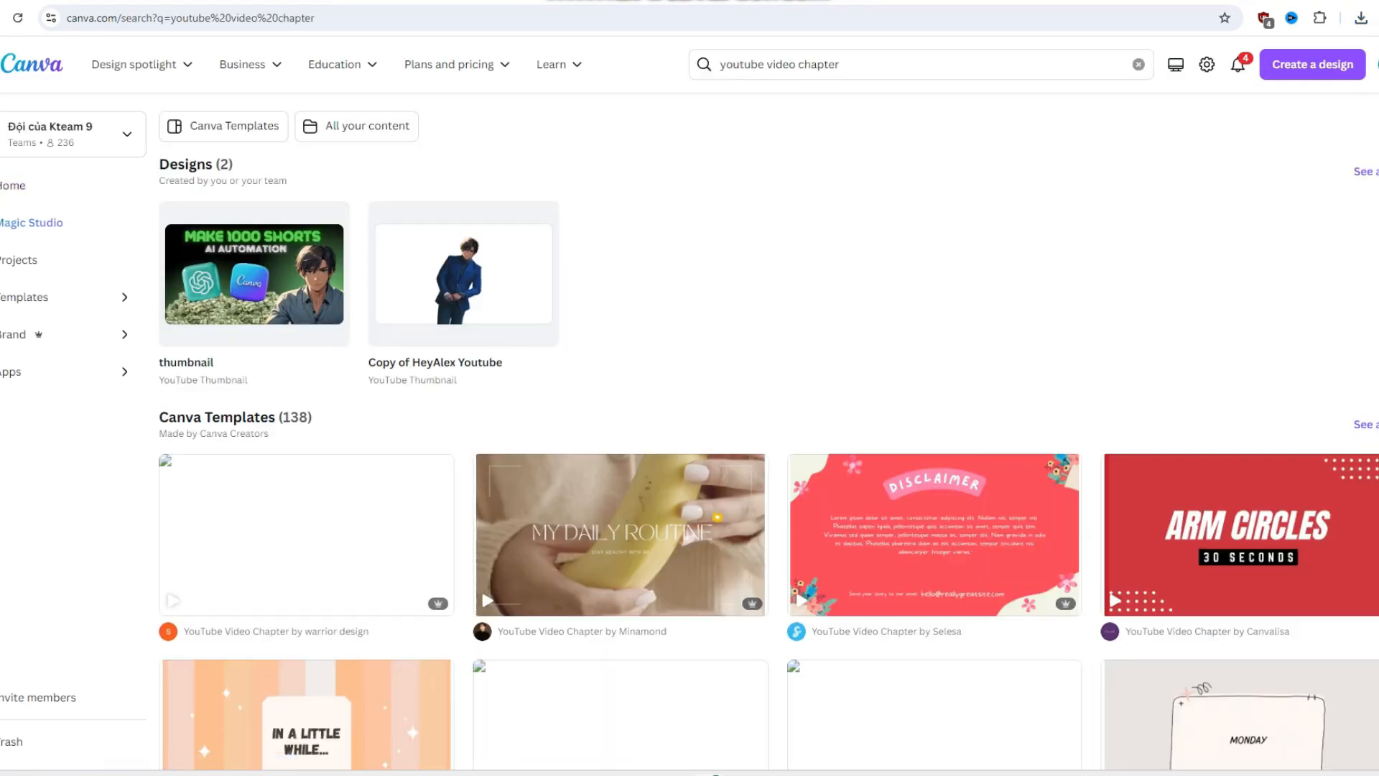
left_click(223, 126)
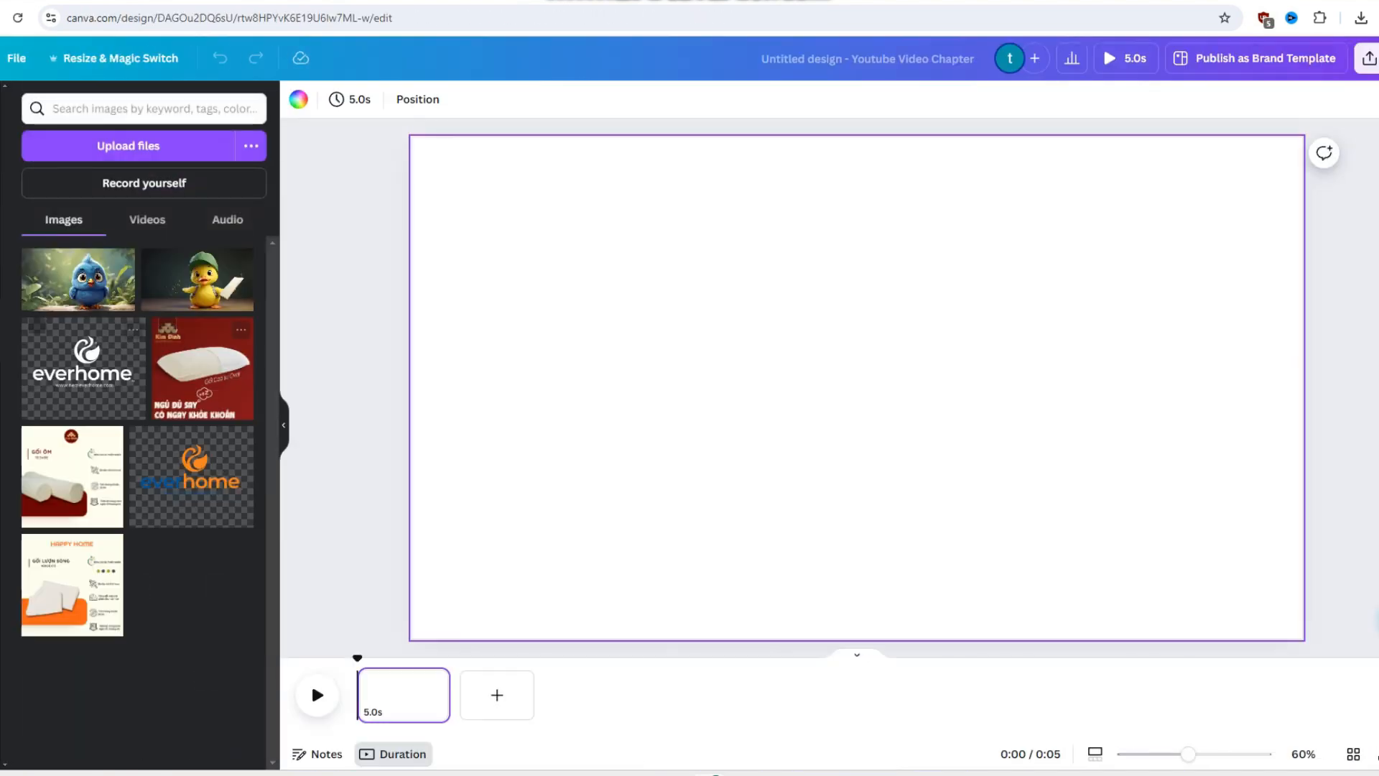
- Place the uploaded meadow video and the uploaded blue bird image in the centre of the blank page
left_click(148, 220)
left_click_drag(104, 295, 856, 382)
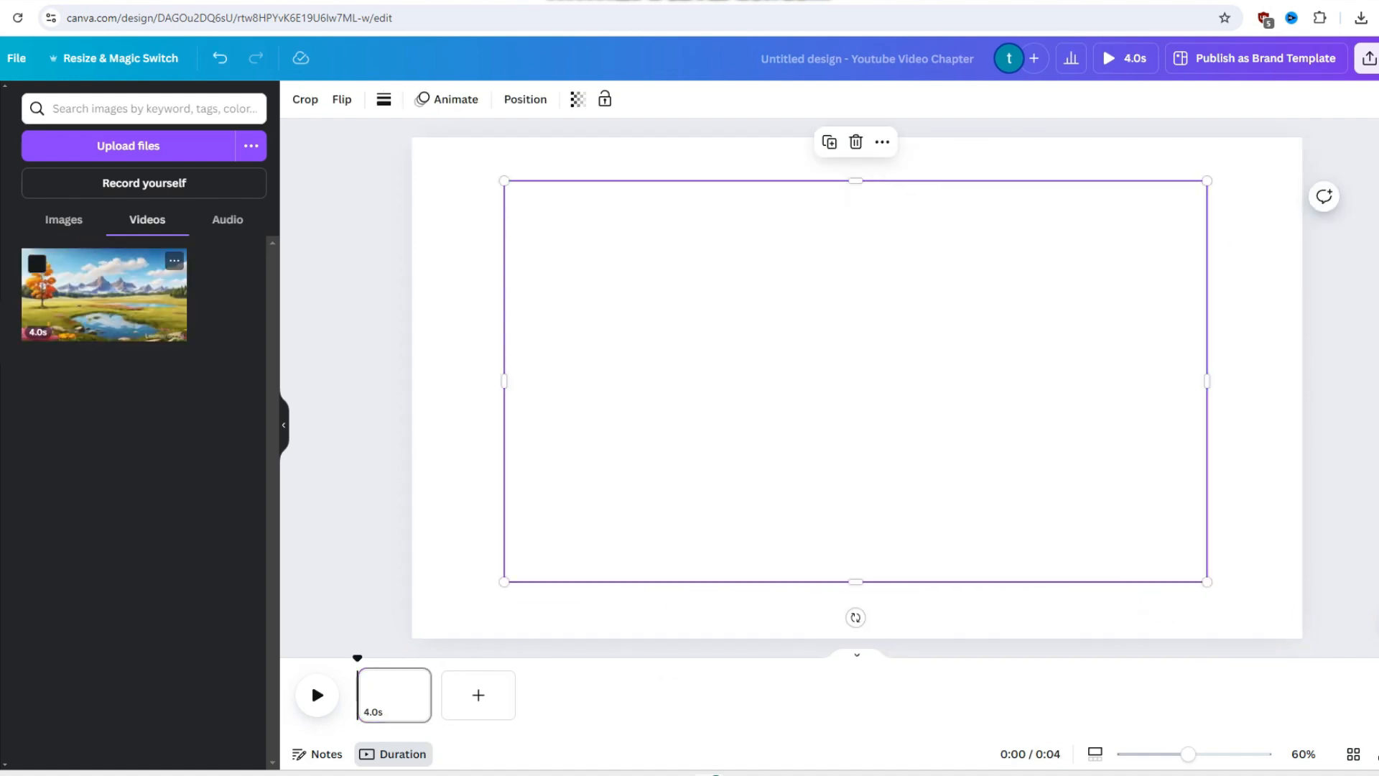
left_click(64, 220)
left_click_drag(78, 280, 856, 382)
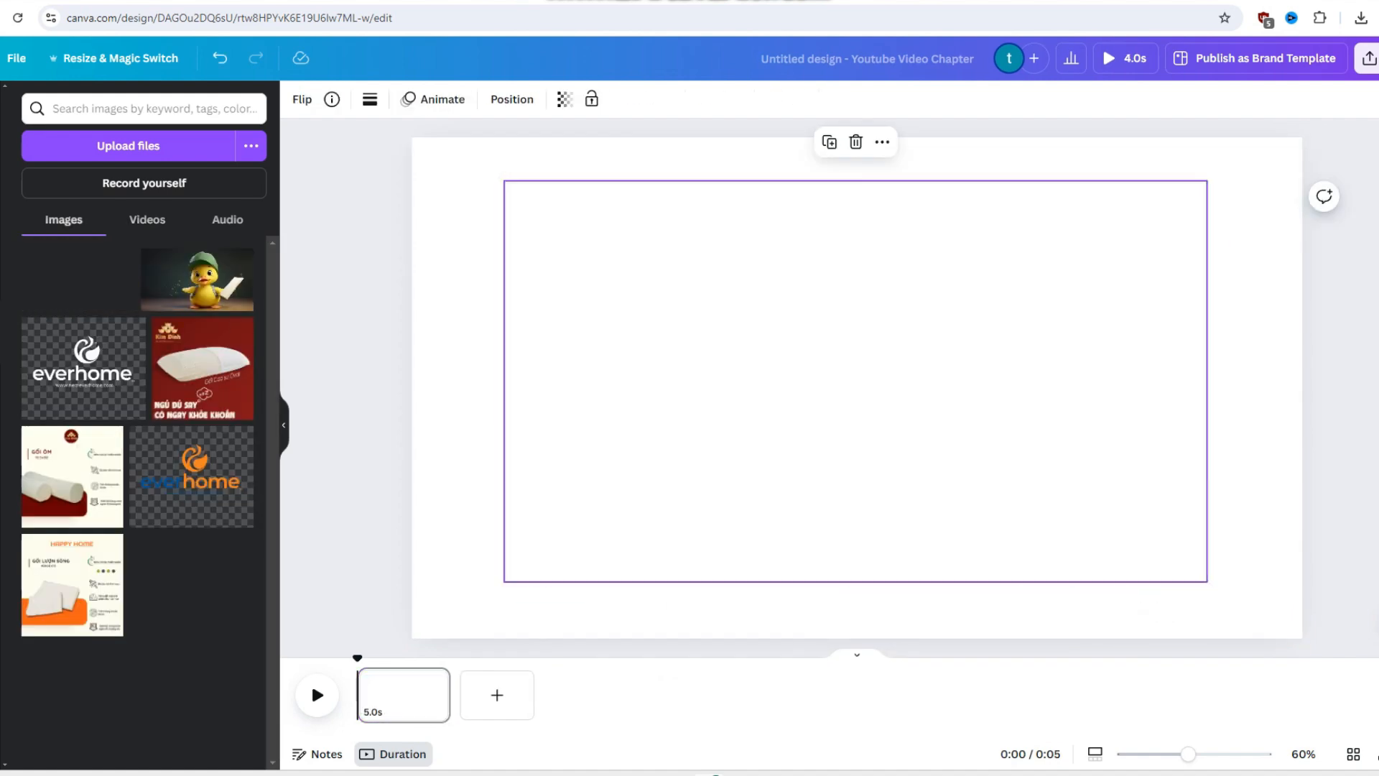
- Place the uploaded duck image in the centre of the blank page and check the page's layers
left_click_drag(197, 280, 805, 382)
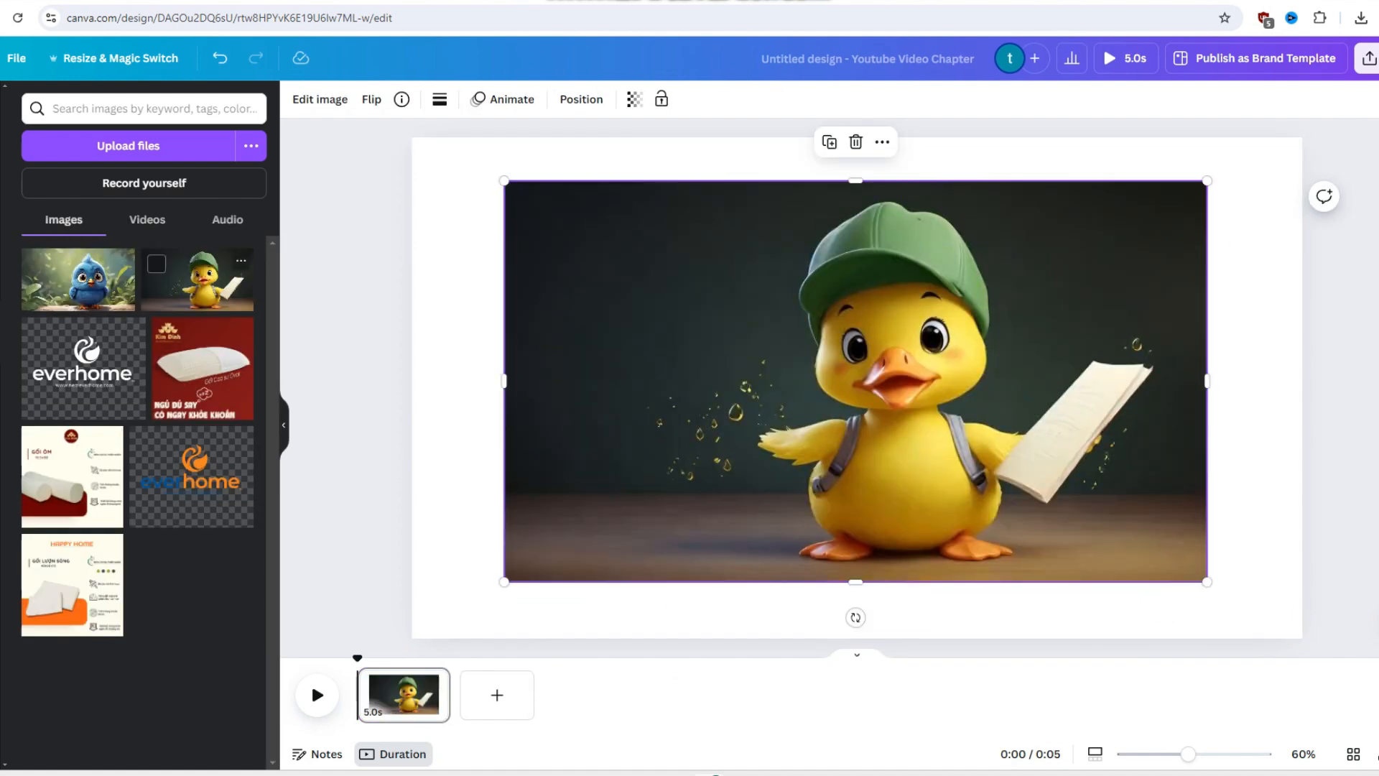
left_click(581, 99)
left_click(206, 103)
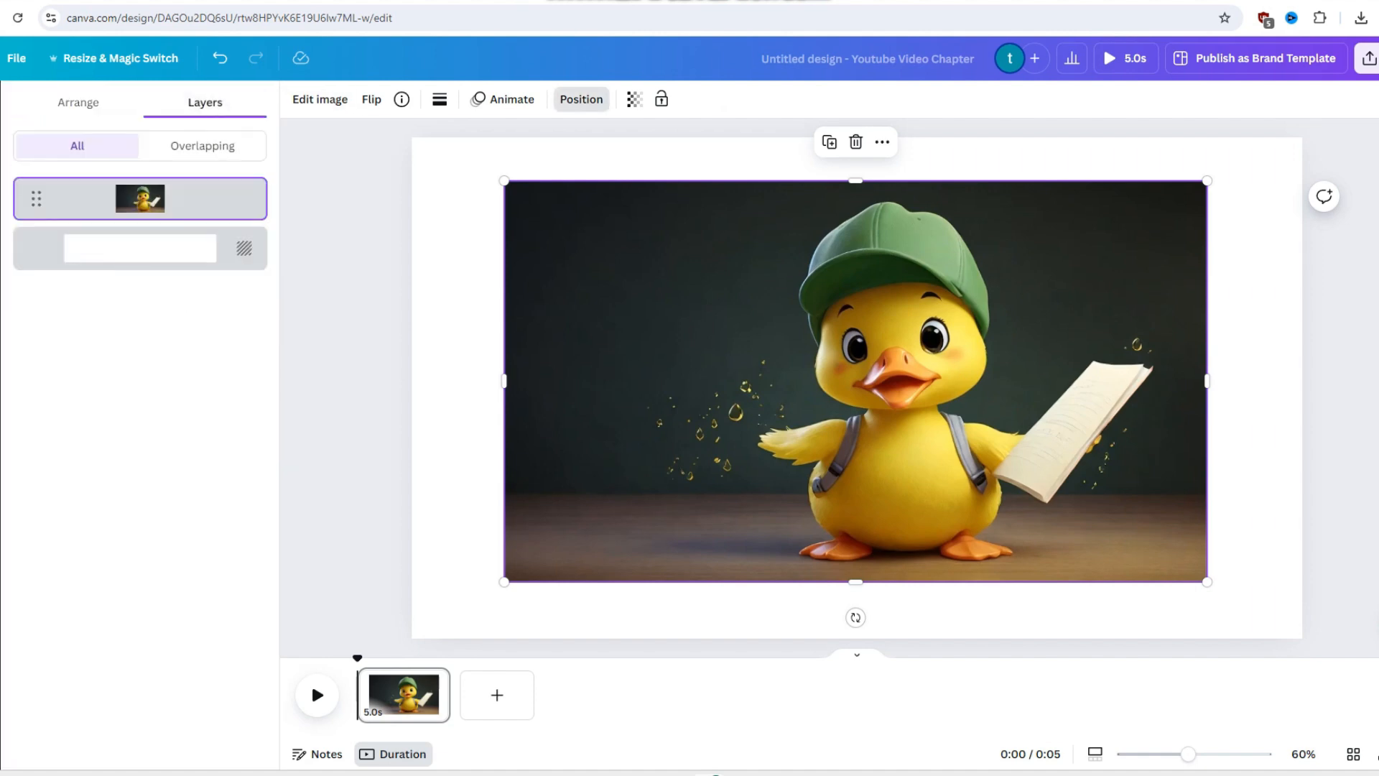
left_click(582, 100)
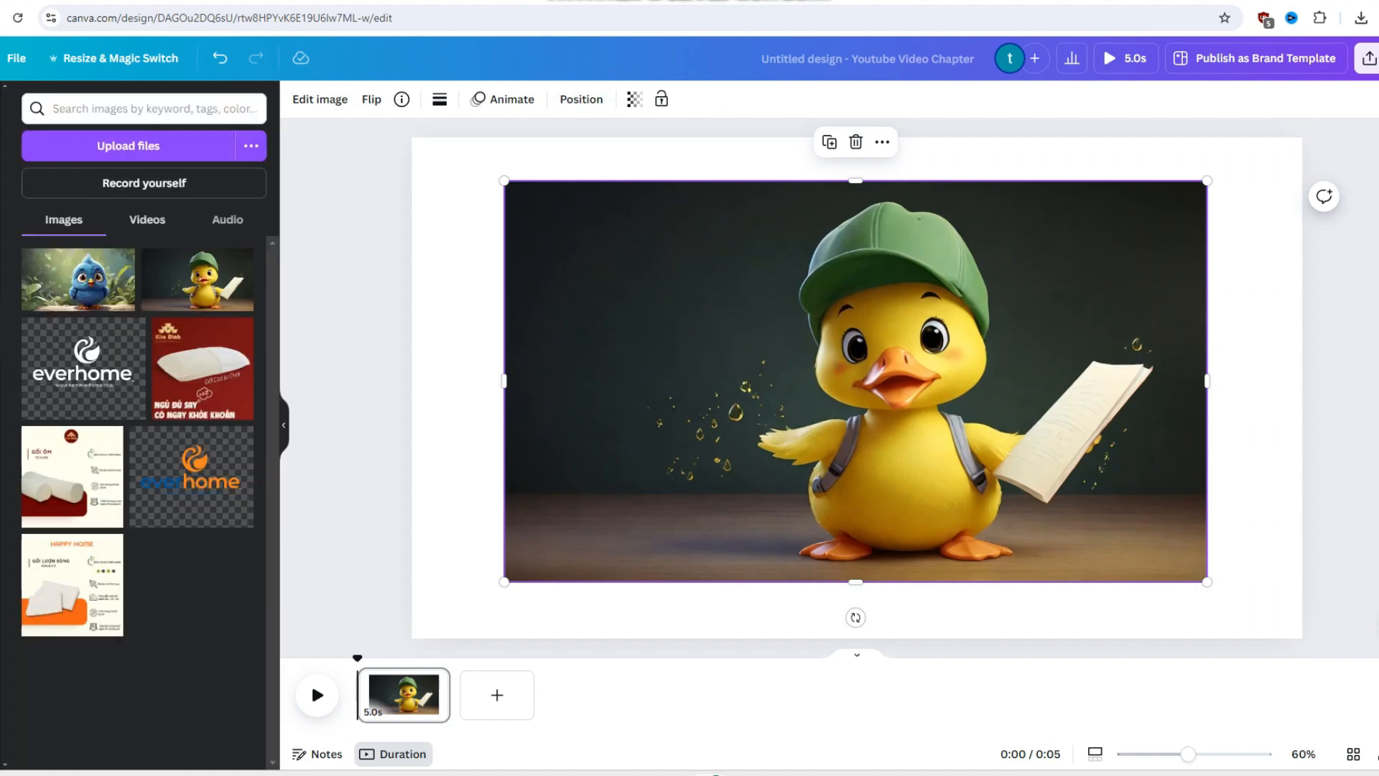
- Fill the page with the uploaded meadow video and place the uploaded duck and blue bird images over it
left_click(147, 220)
left_click_drag(104, 293, 460, 388)
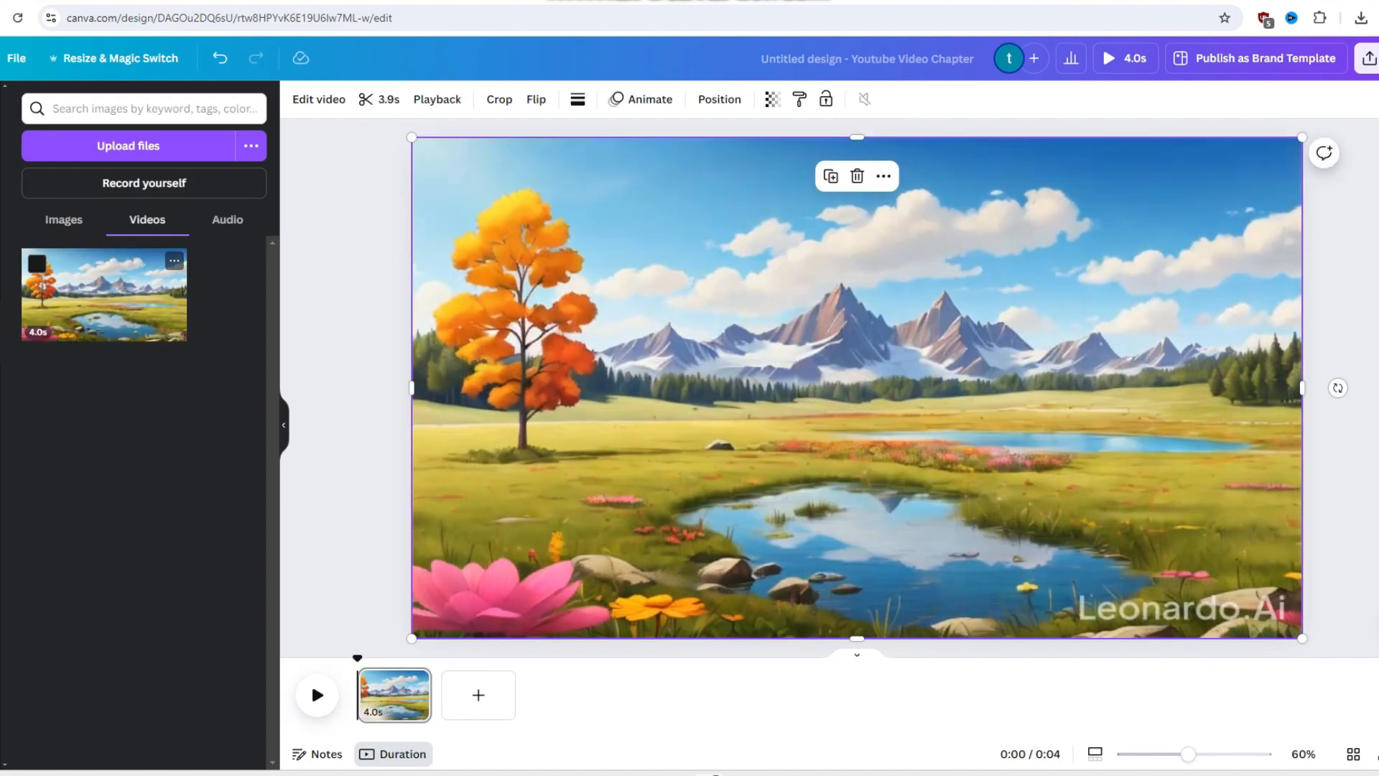
left_click(64, 219)
left_click_drag(198, 280, 814, 438)
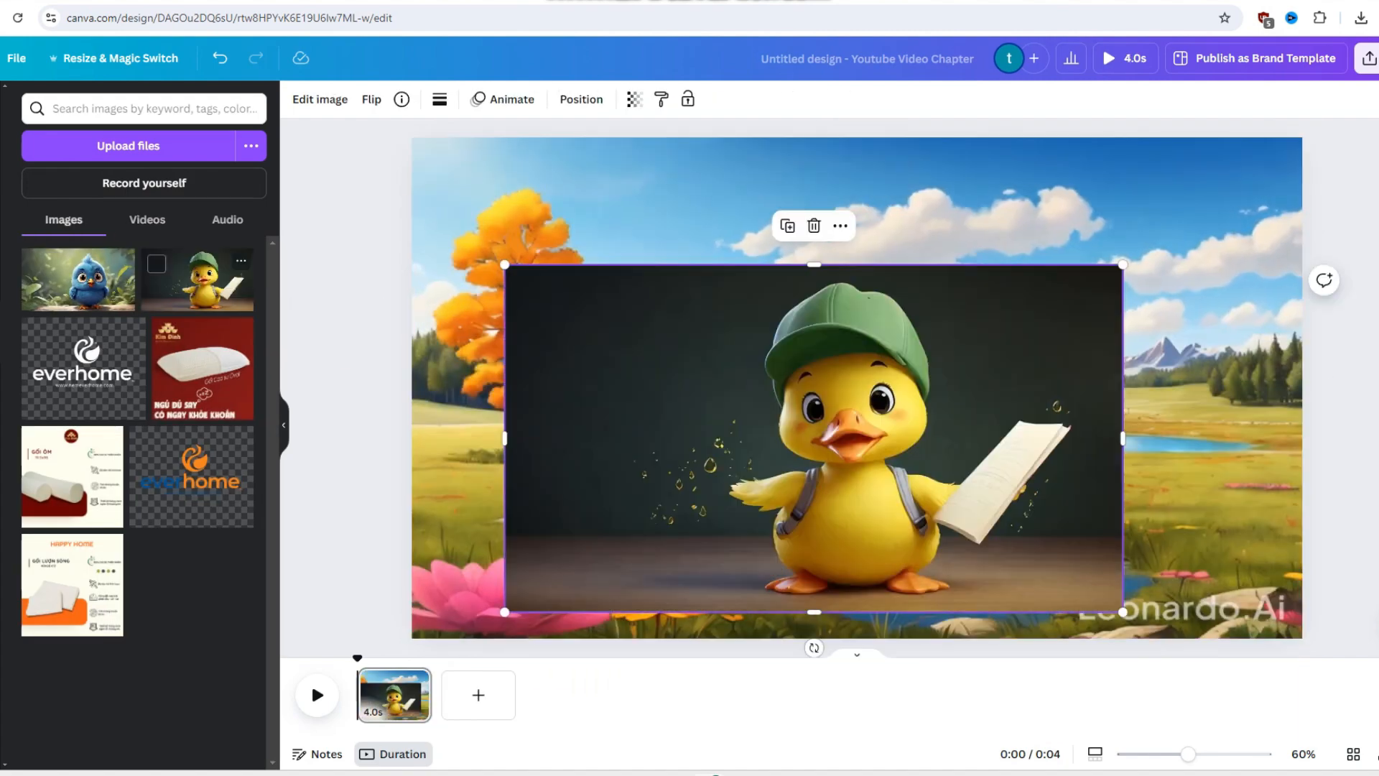
left_click_drag(79, 280, 971, 346)
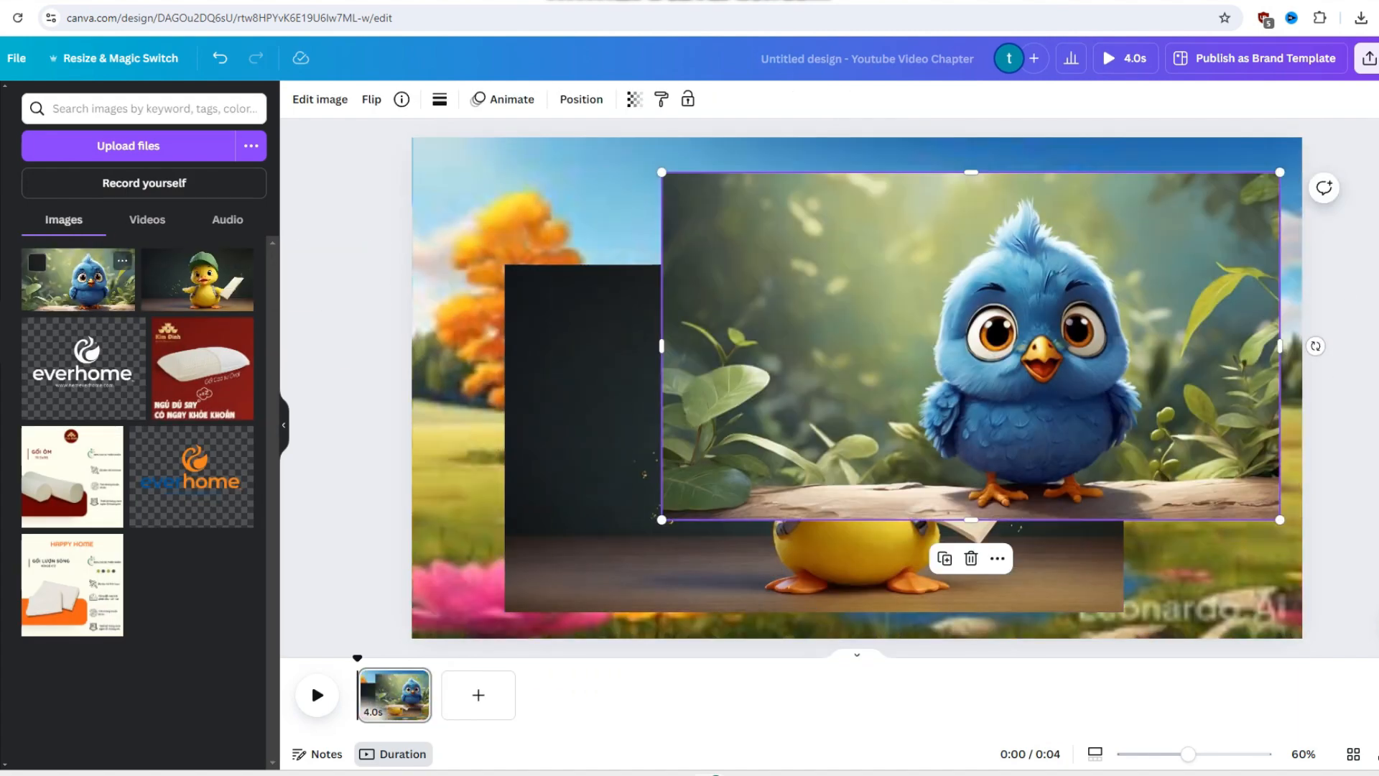
- Delete the extra duck layer beneath the meadow video and select the blue bird image on the page
left_click(582, 99)
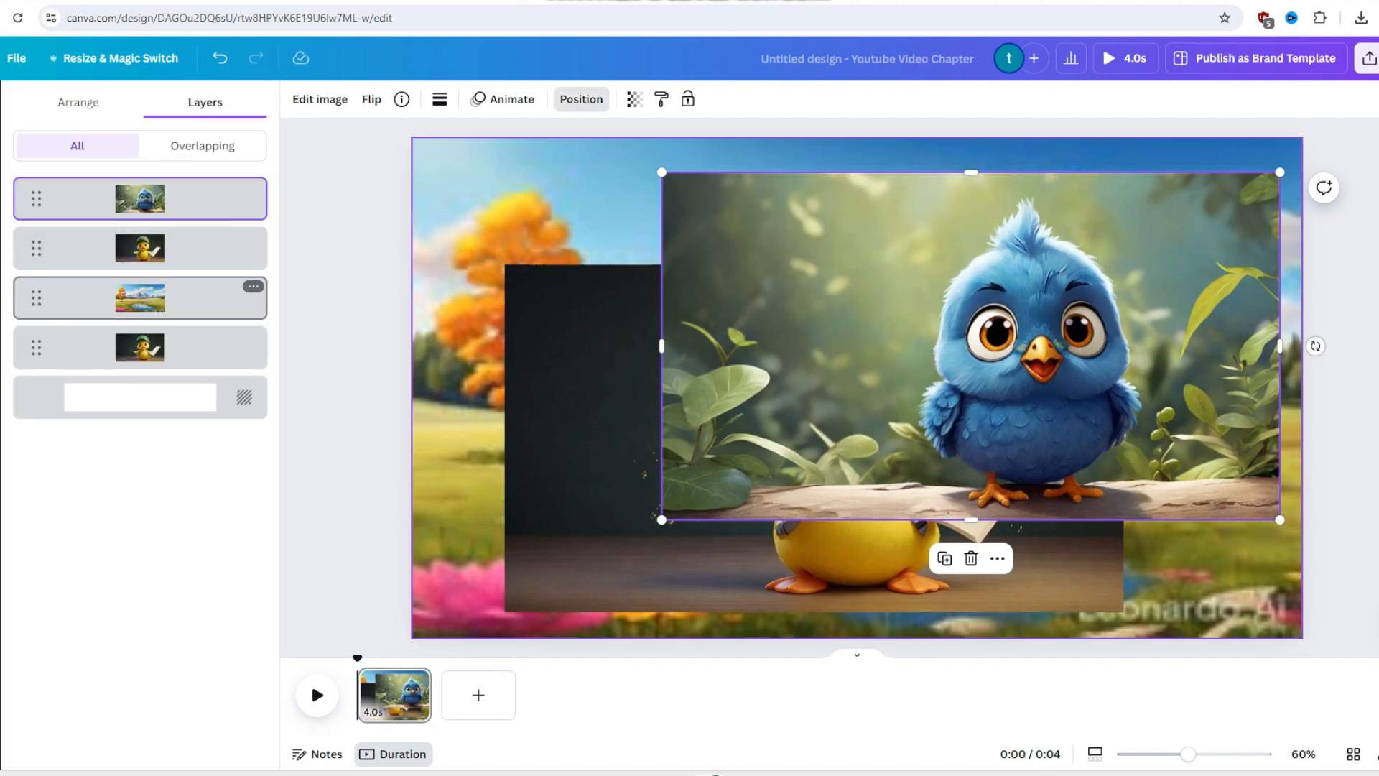
left_click(144, 347)
key("Delete")
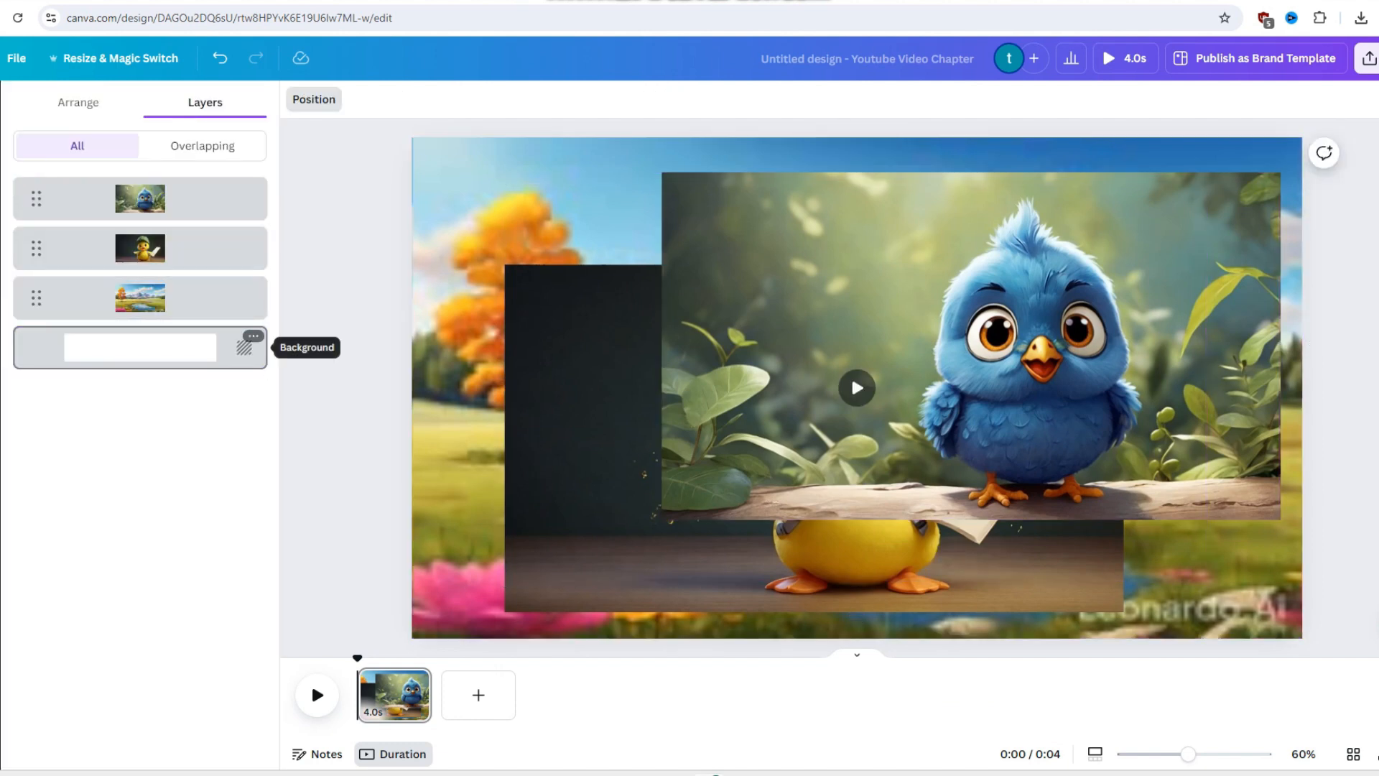
left_click(588, 431)
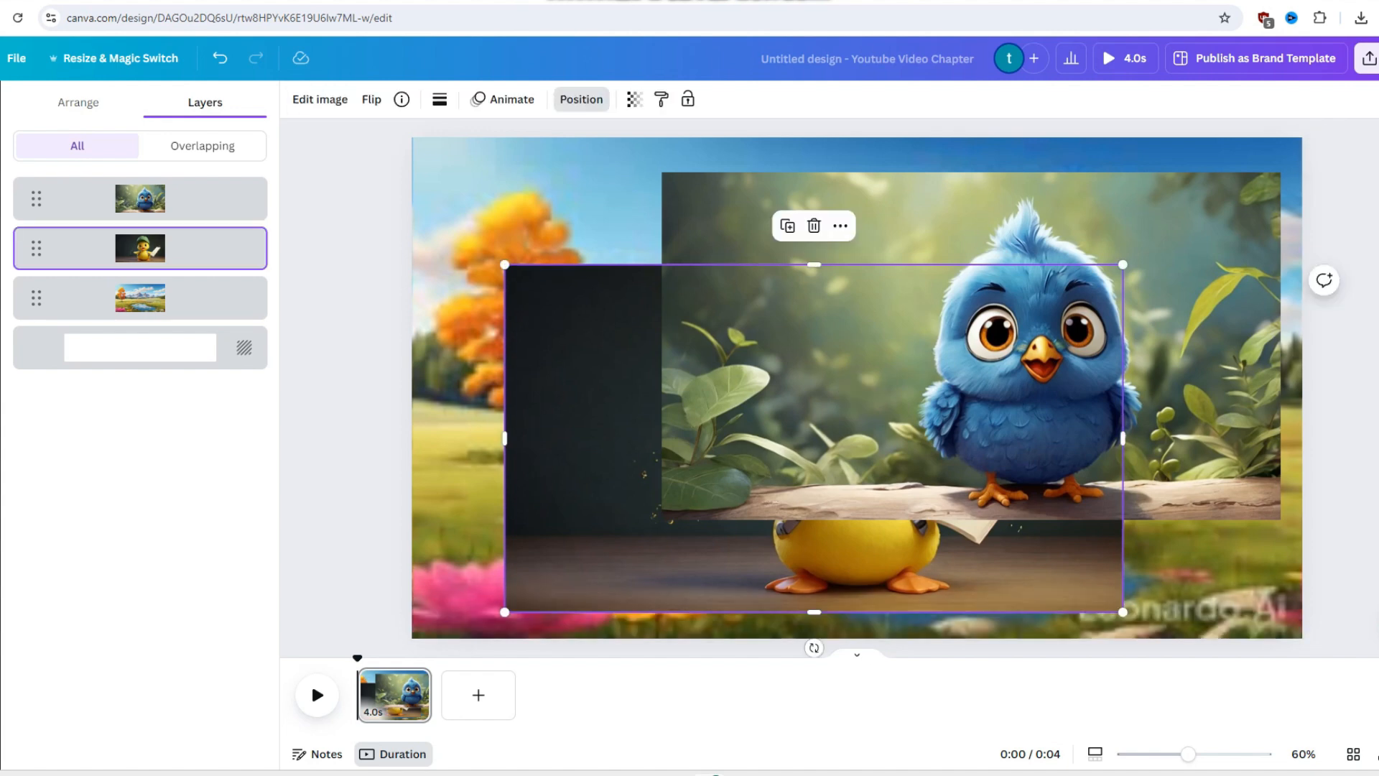
left_click(848, 345)
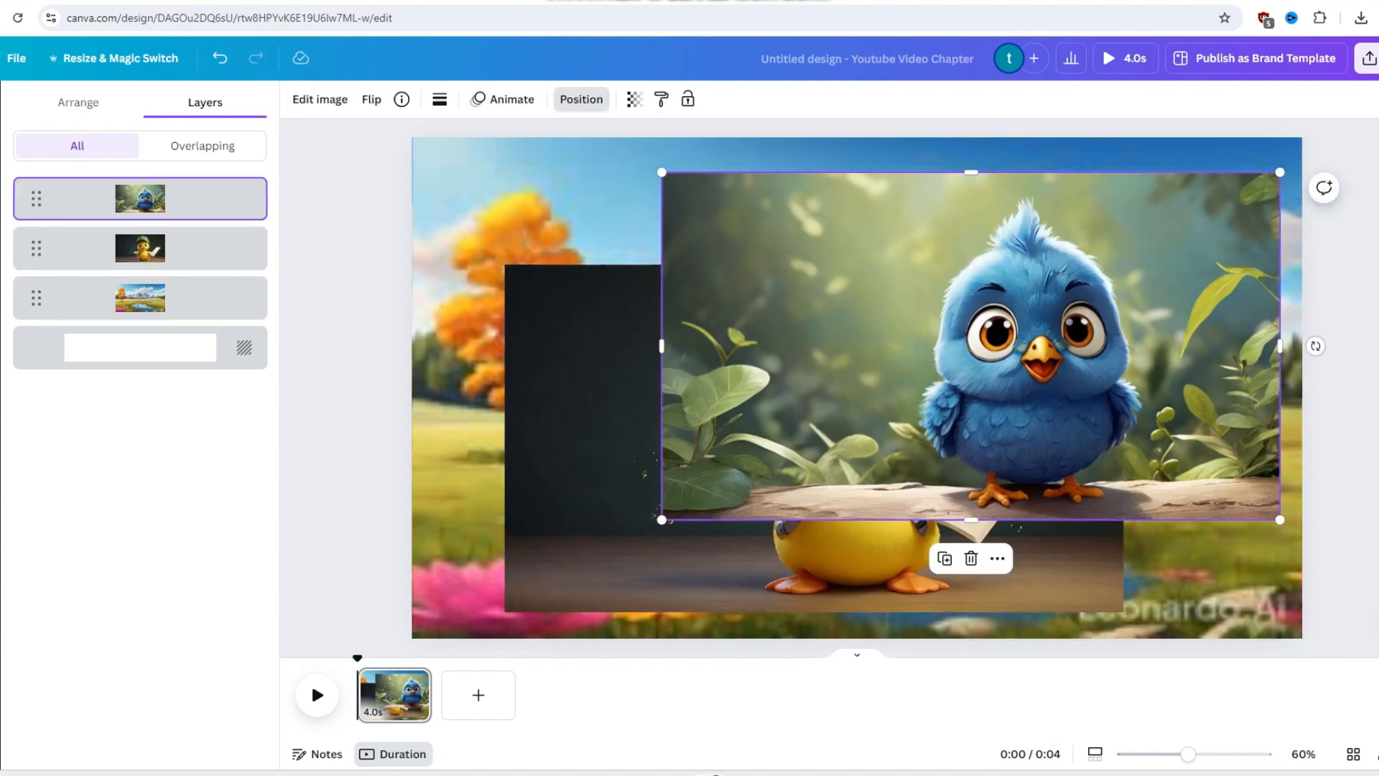
- Switch to Leonardo.Ai, open the second generated blue bird image and remove its background
left_click(230, 0)
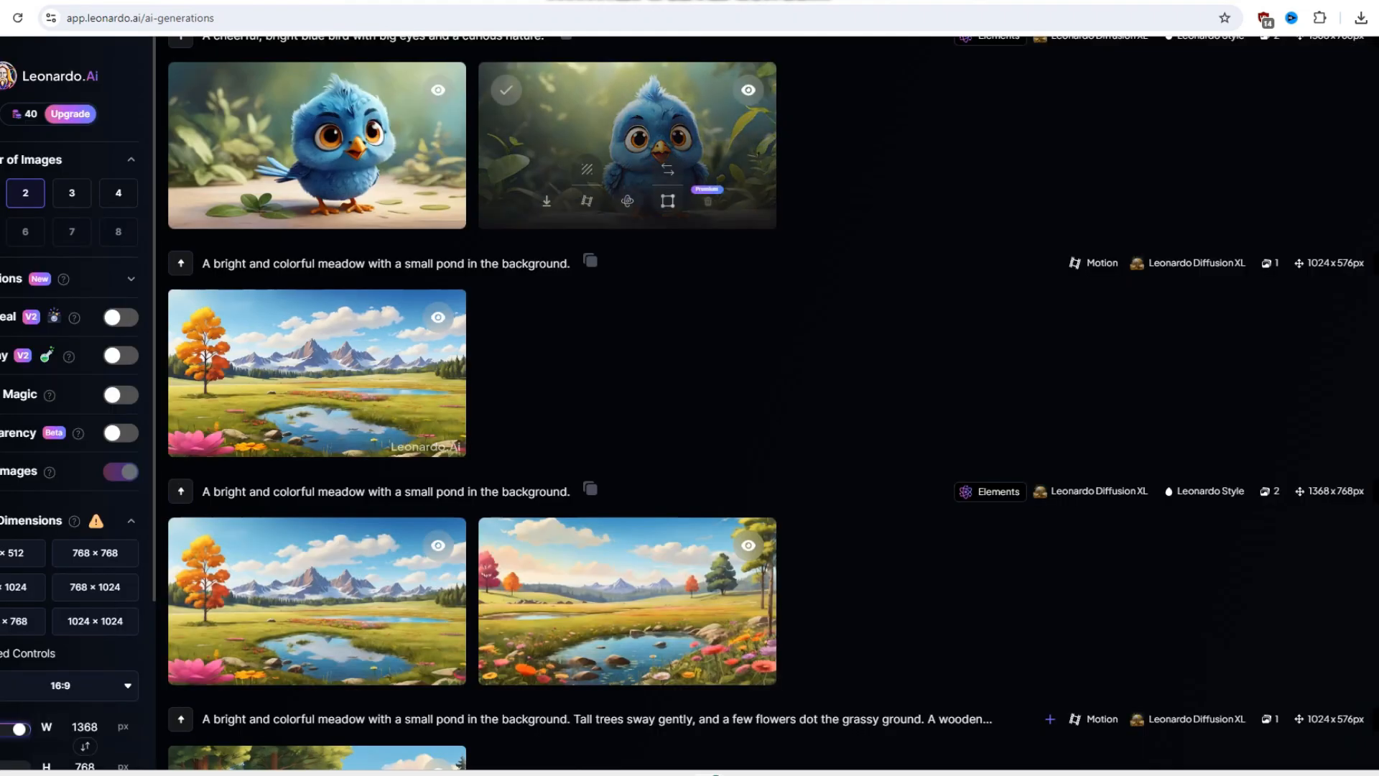
scroll(627, 357, "up", 2)
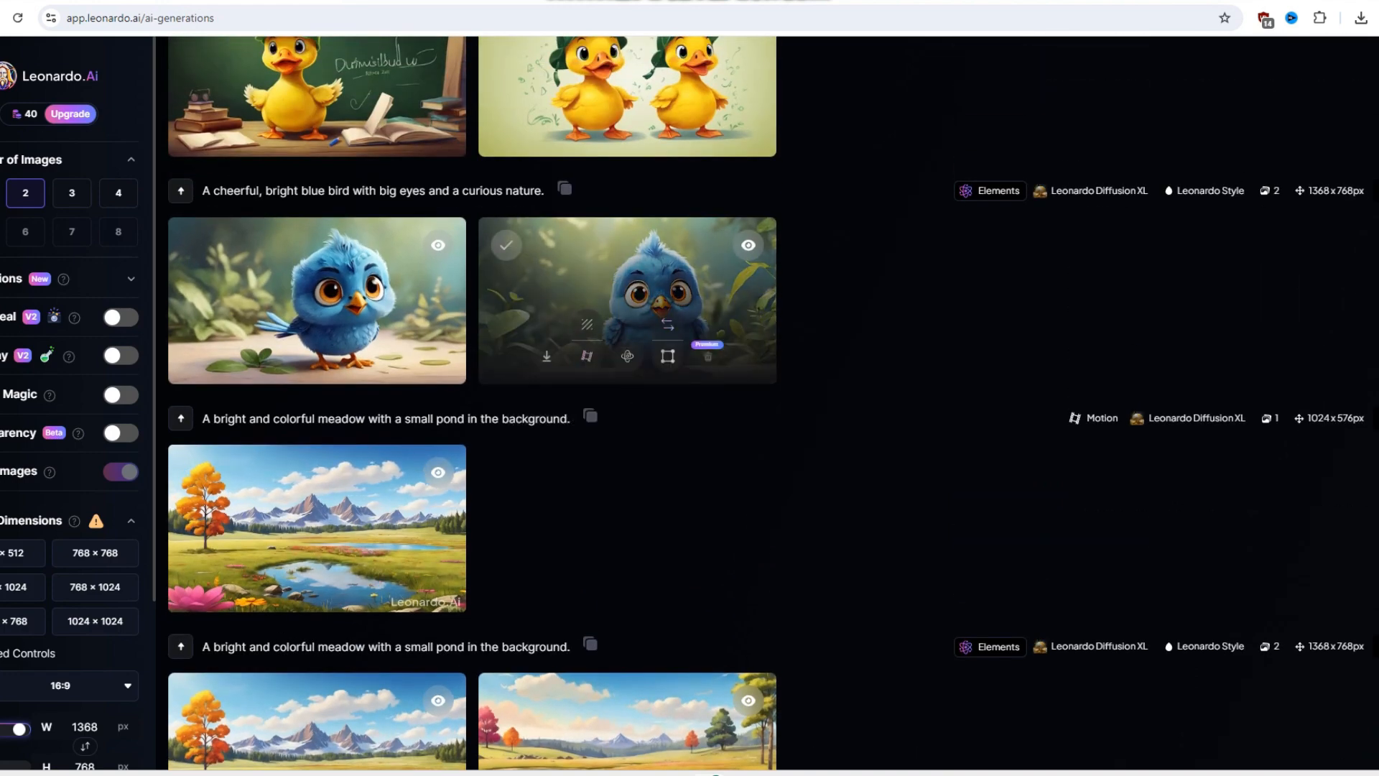
left_click(661, 291)
left_click(1099, 701)
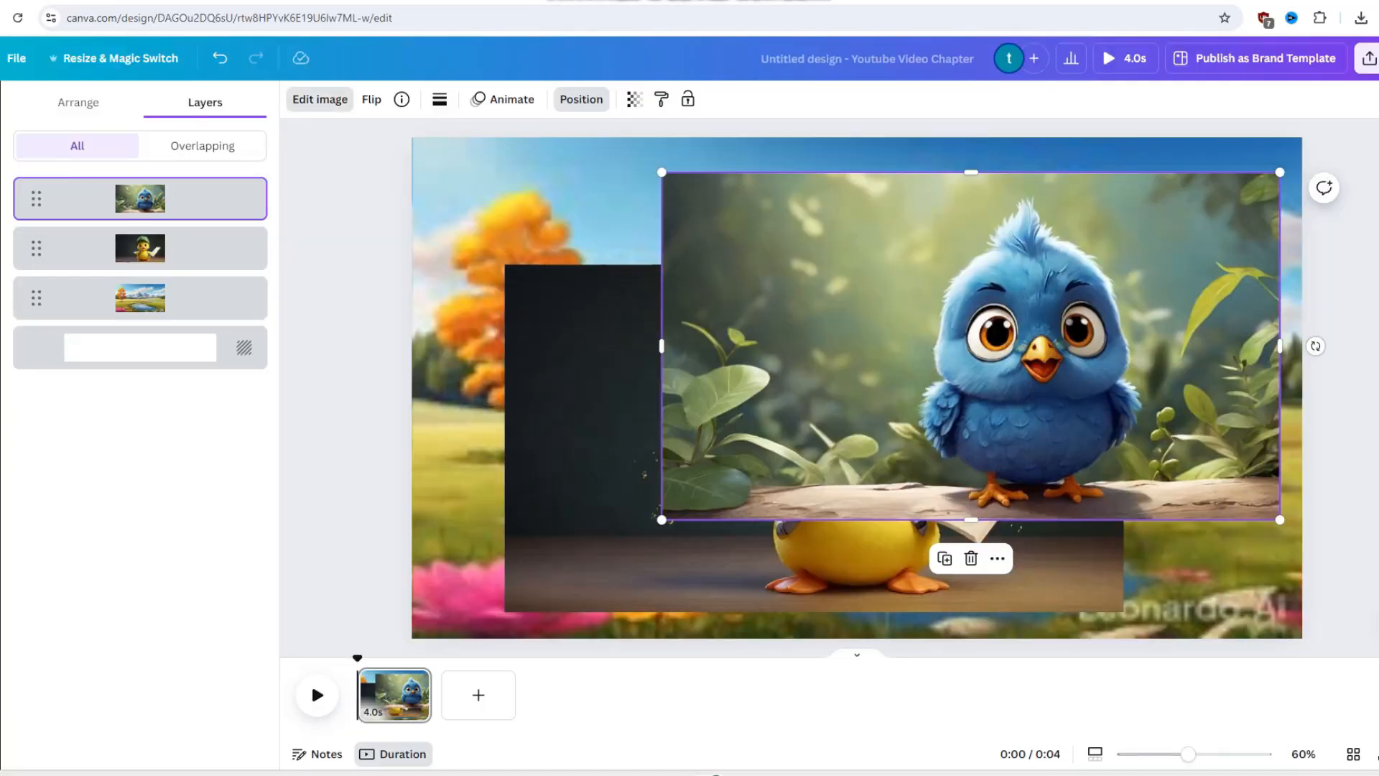
- Back in Canva, remove the blue bird image's background with BG Remover
left_click(319, 99)
left_click(50, 213)
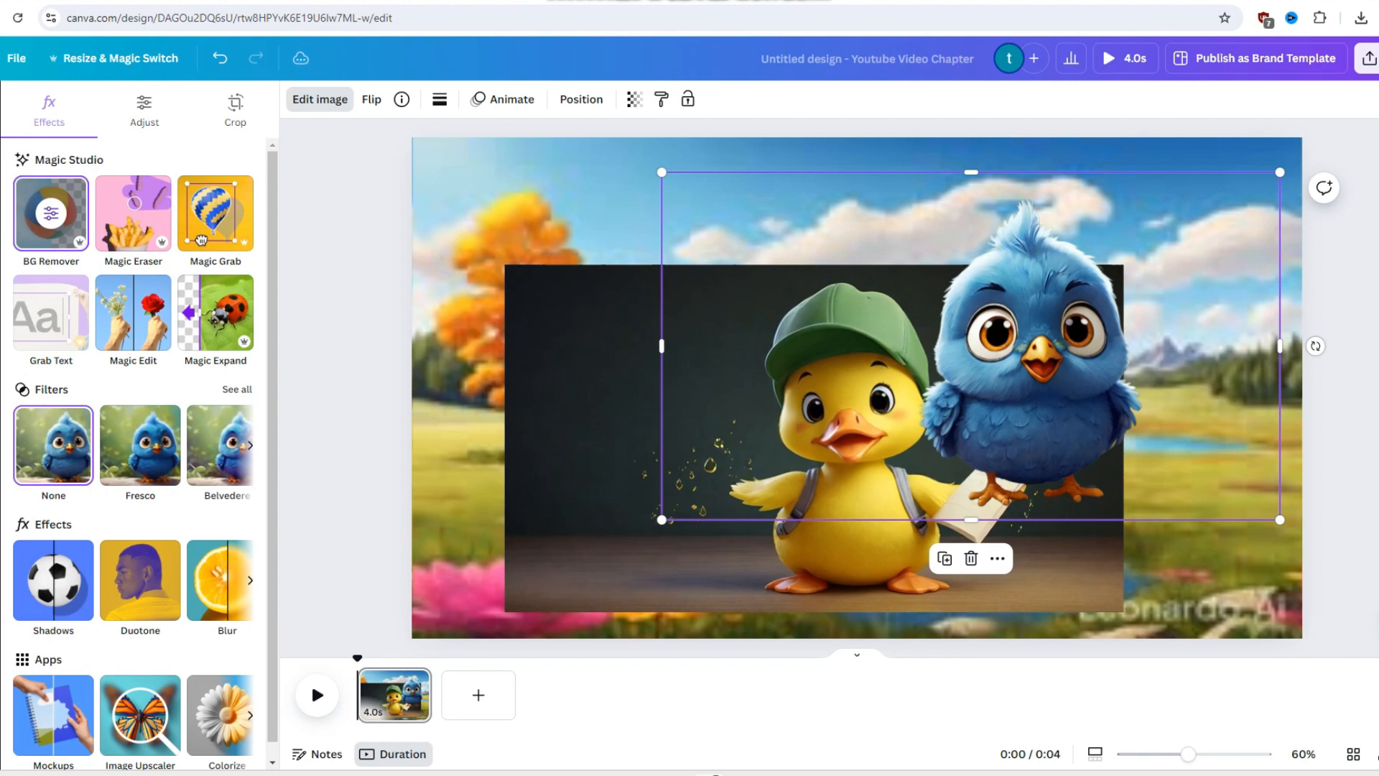
mouse_move(878, 775)
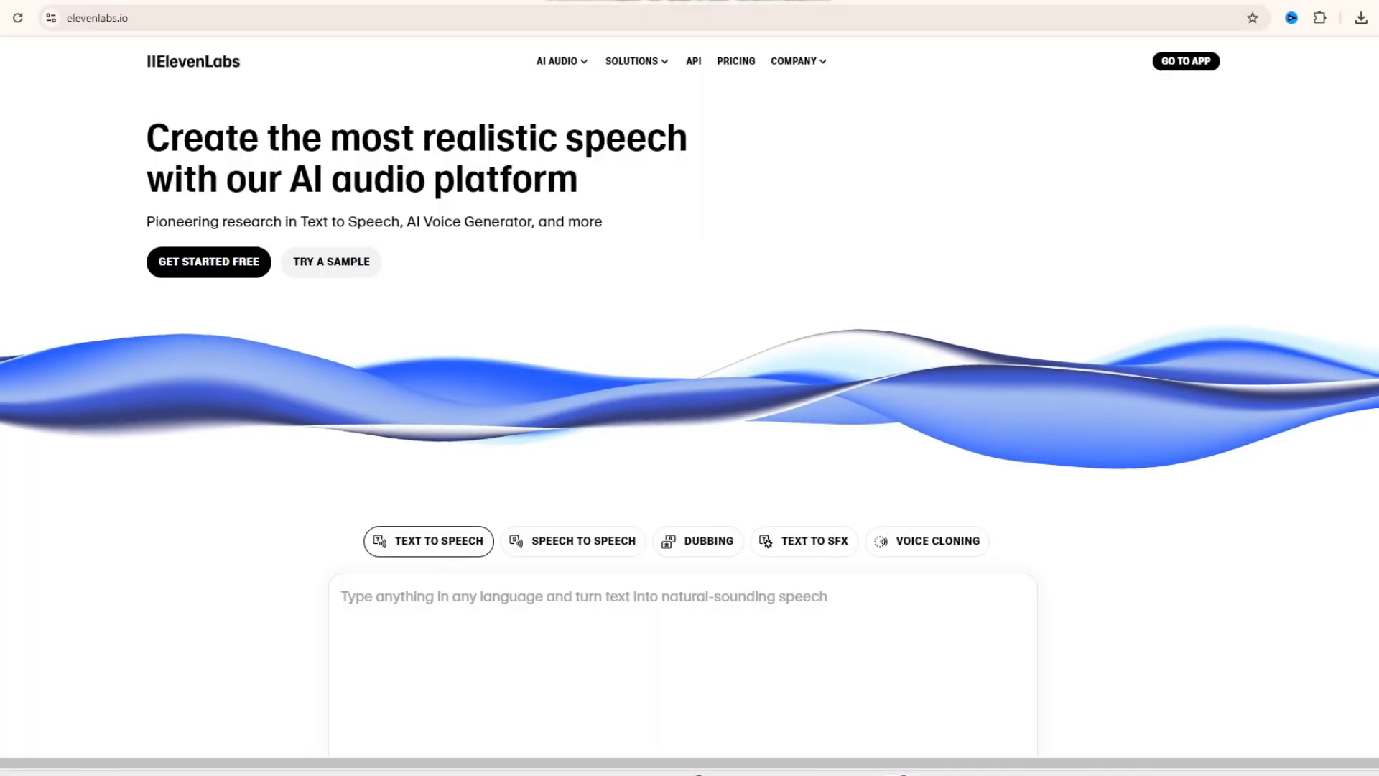
- Switch to ElevenLabs Speech Synthesis and clear the old script from the text-to-speech input
left_click(208, 261)
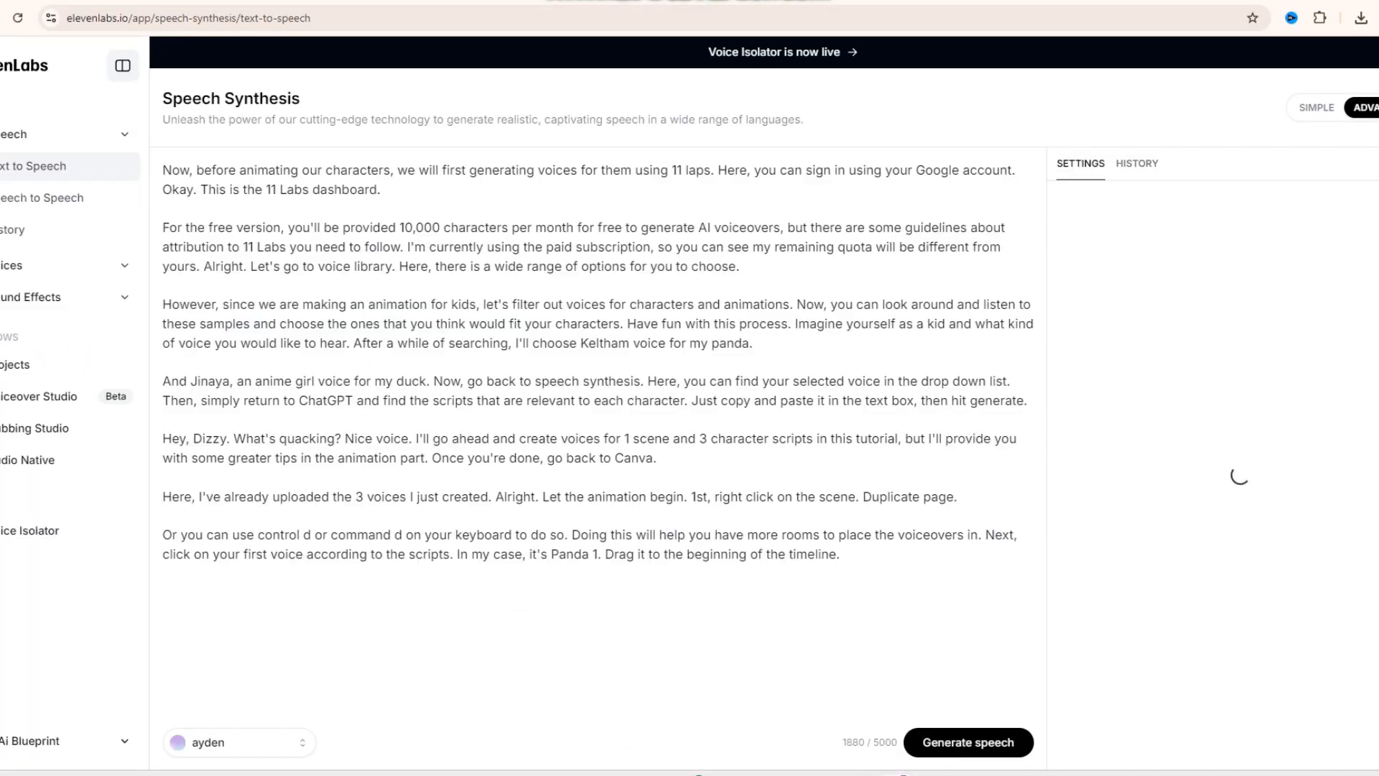
left_click_drag(187, 574, 86, 137)
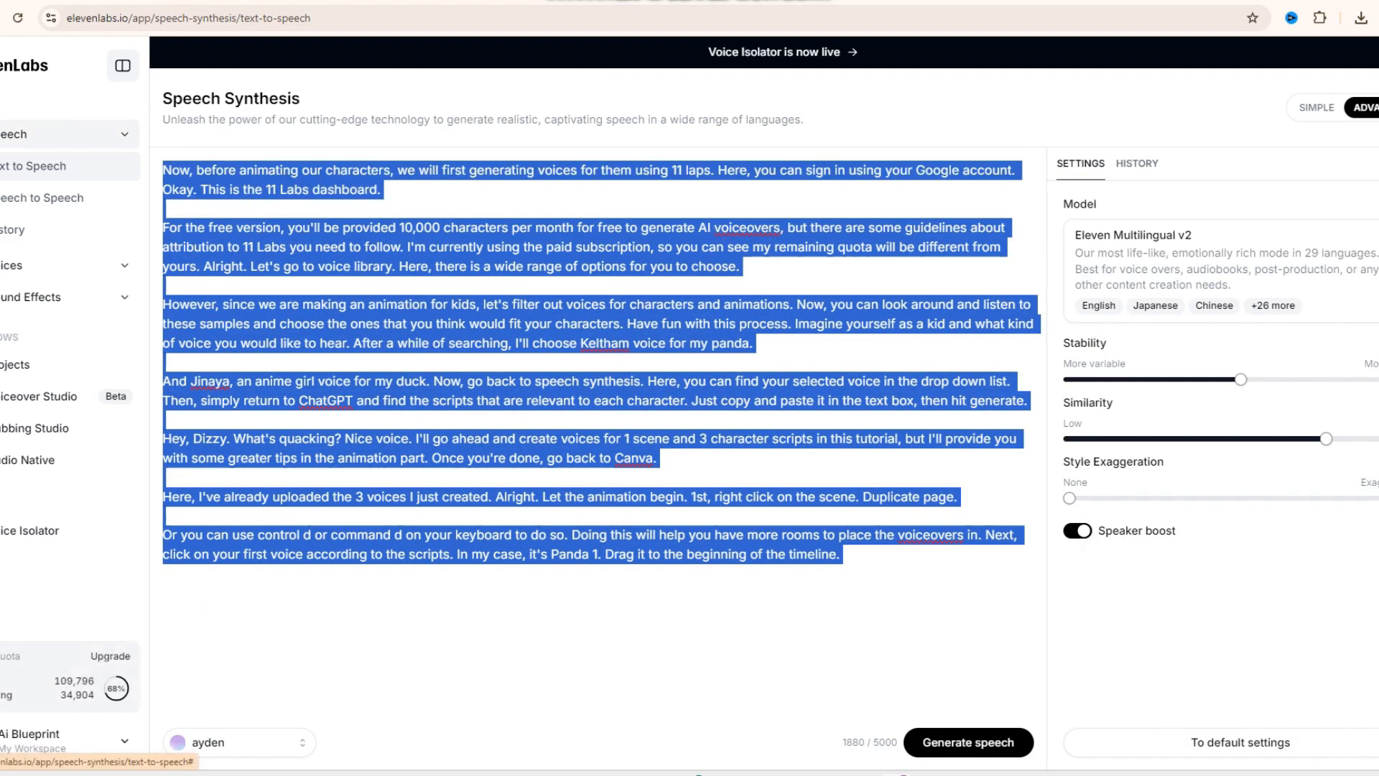
key("BackSpace")
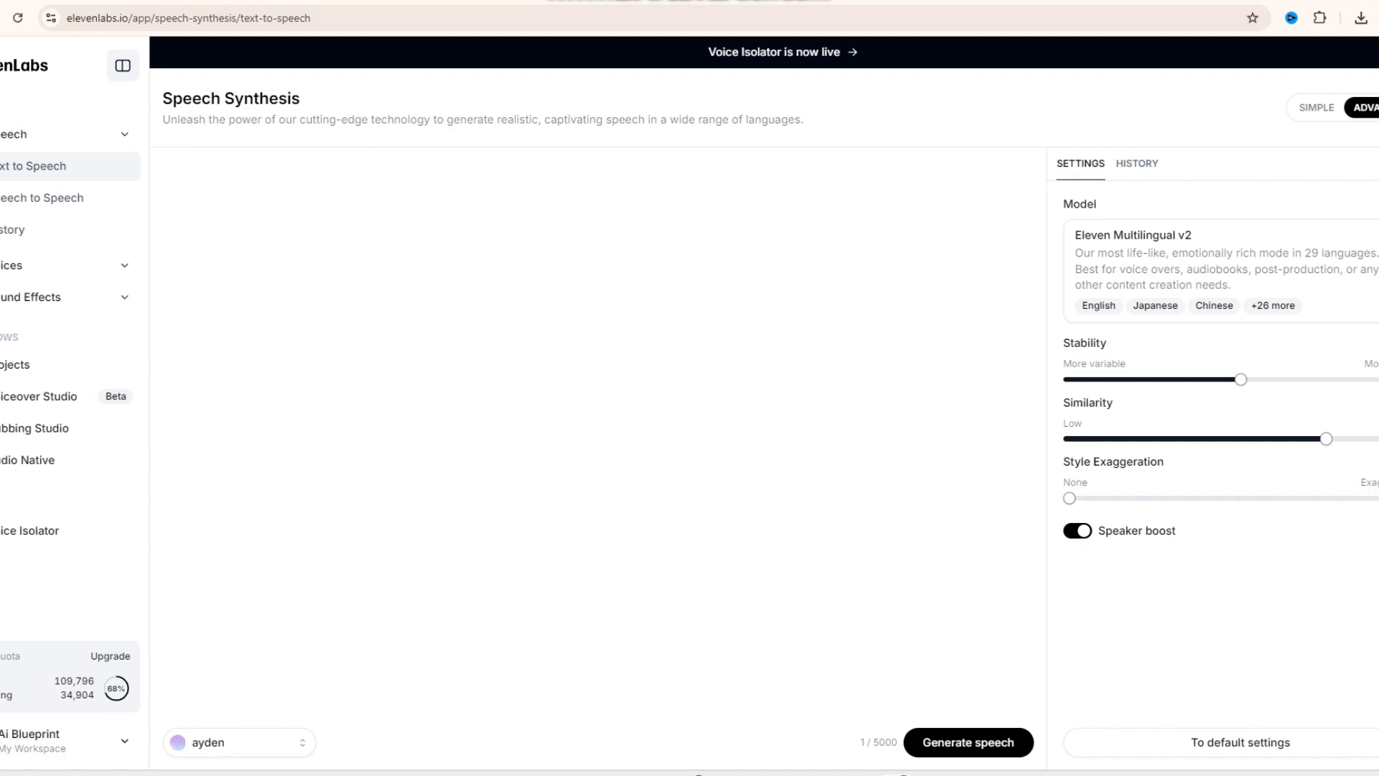
- Open the Voice Library and filter the voices by Characters & Animation
left_click(11, 265)
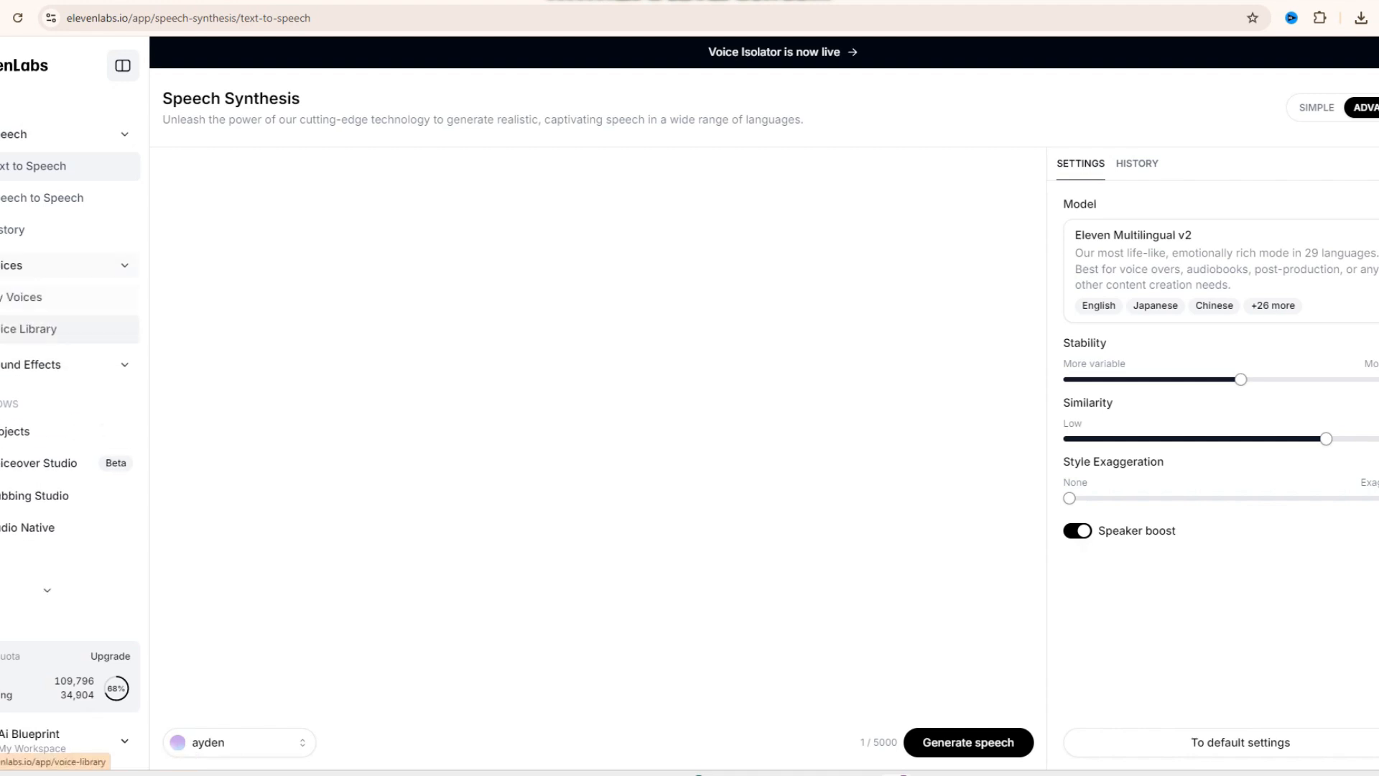
left_click(28, 329)
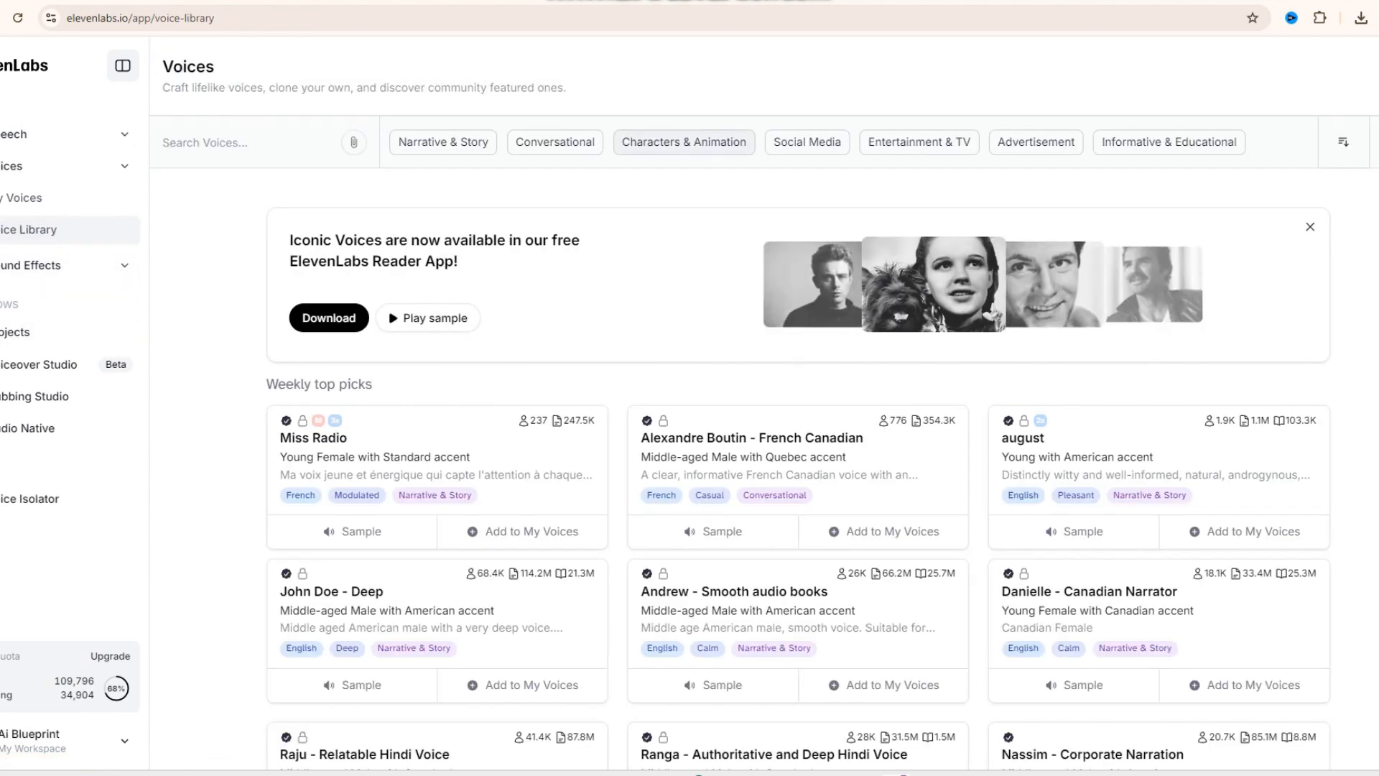
left_click(684, 142)
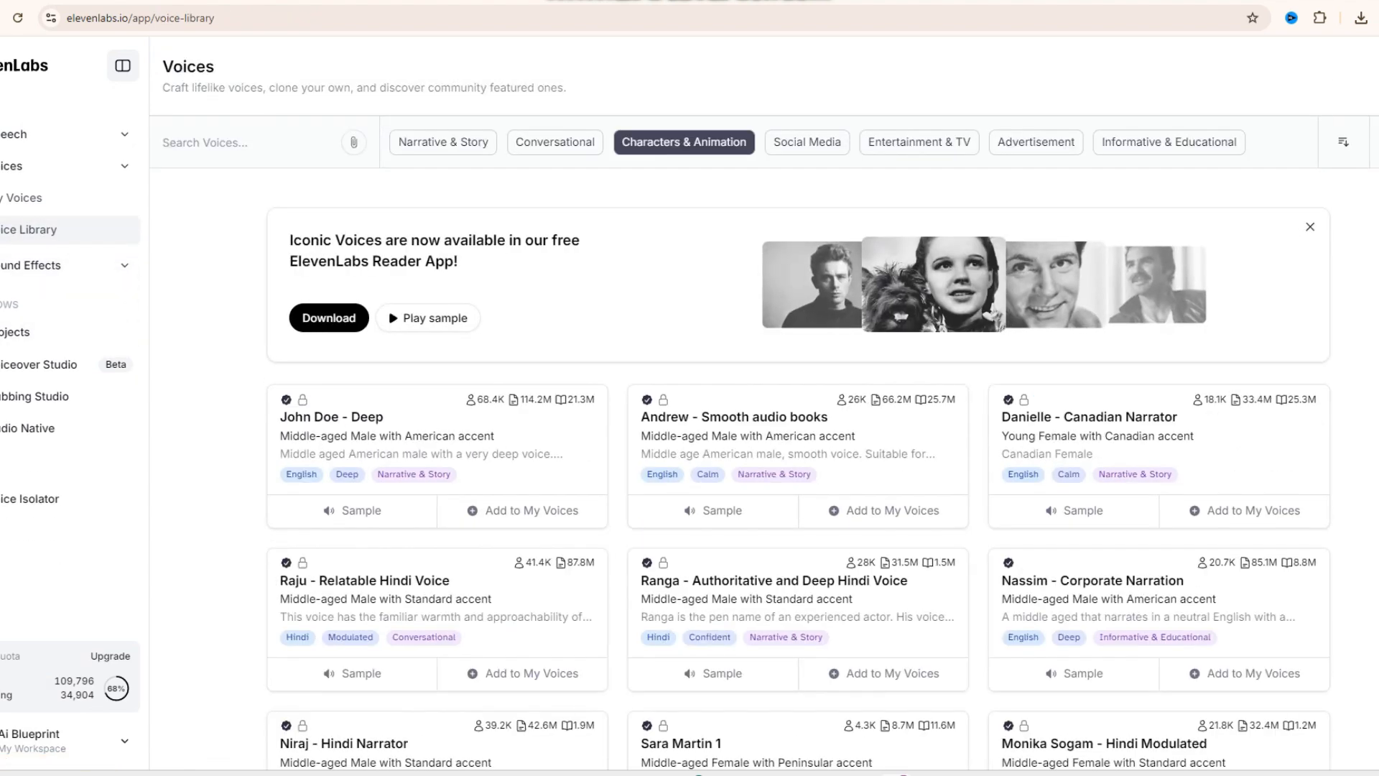
- Browse the Characters & Animation voices for ones that suit the bird and the duck
scroll(799, 431, "down", 8)
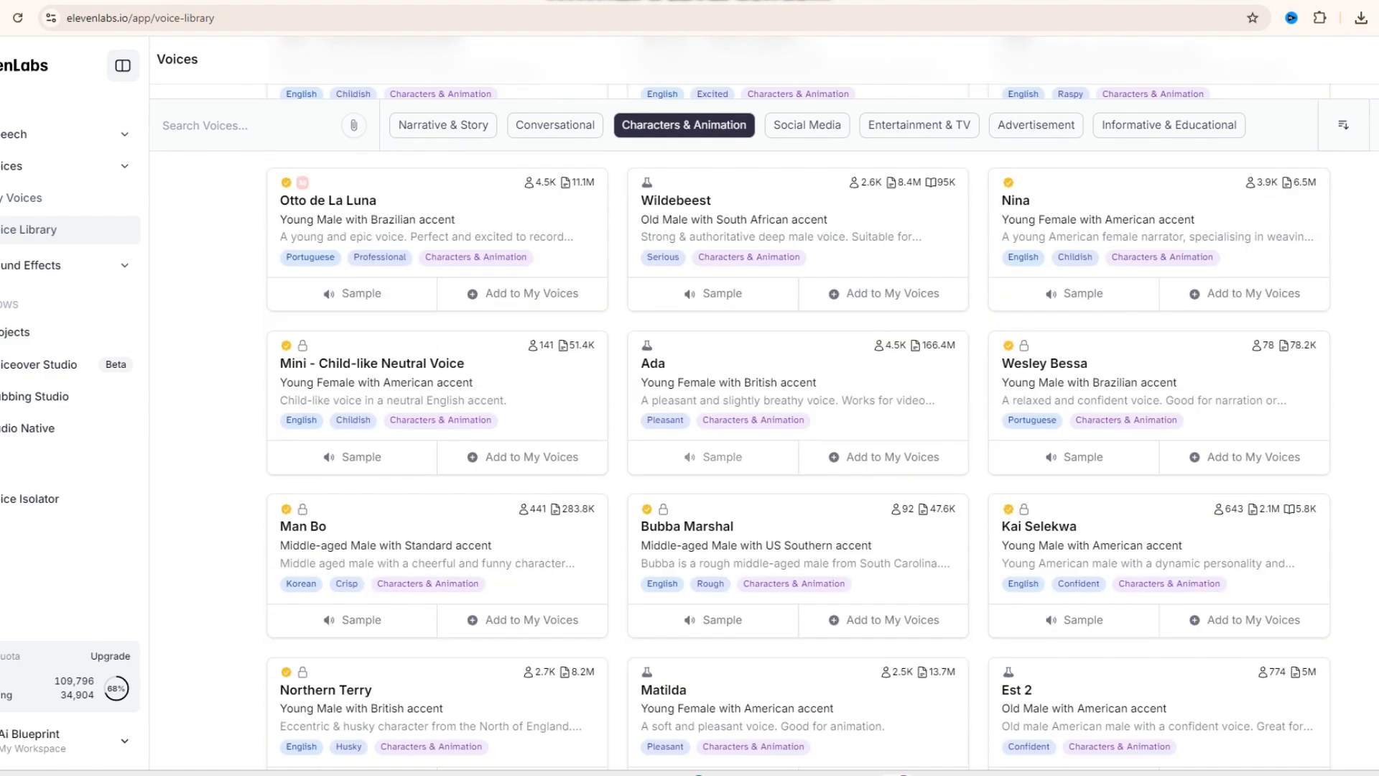
scroll(799, 431, "down", 5)
scroll(799, 431, "down", 5)
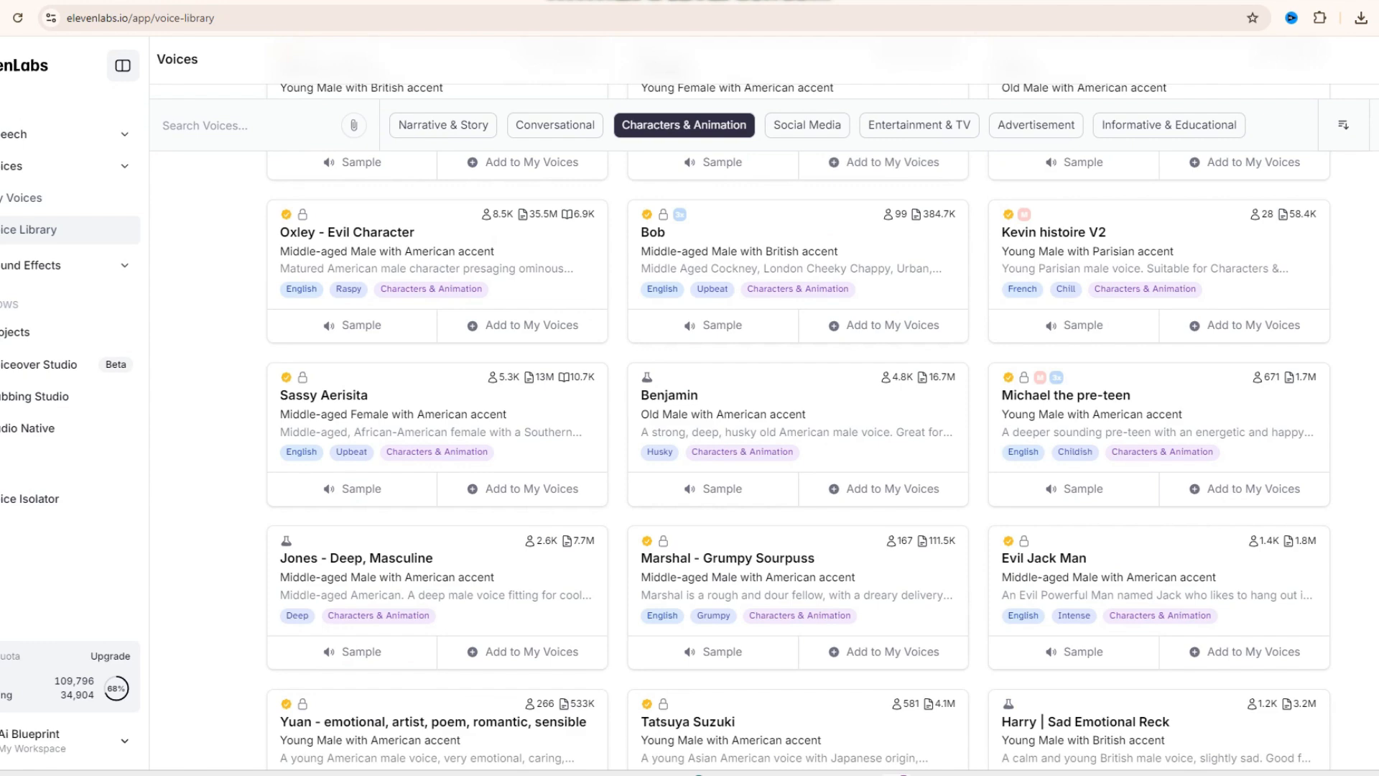
scroll(898, 434, "down", 2)
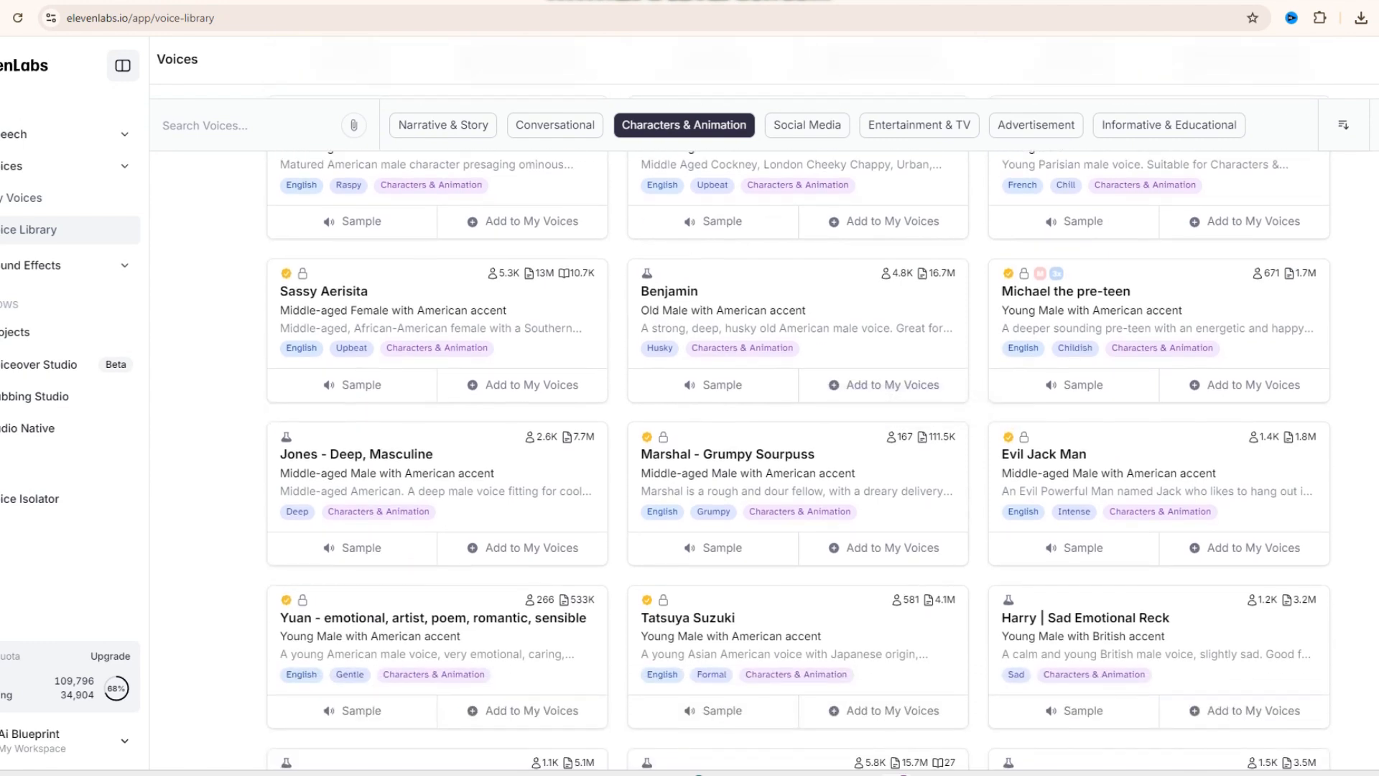
scroll(898, 435, "down", 3)
scroll(799, 431, "down", 3)
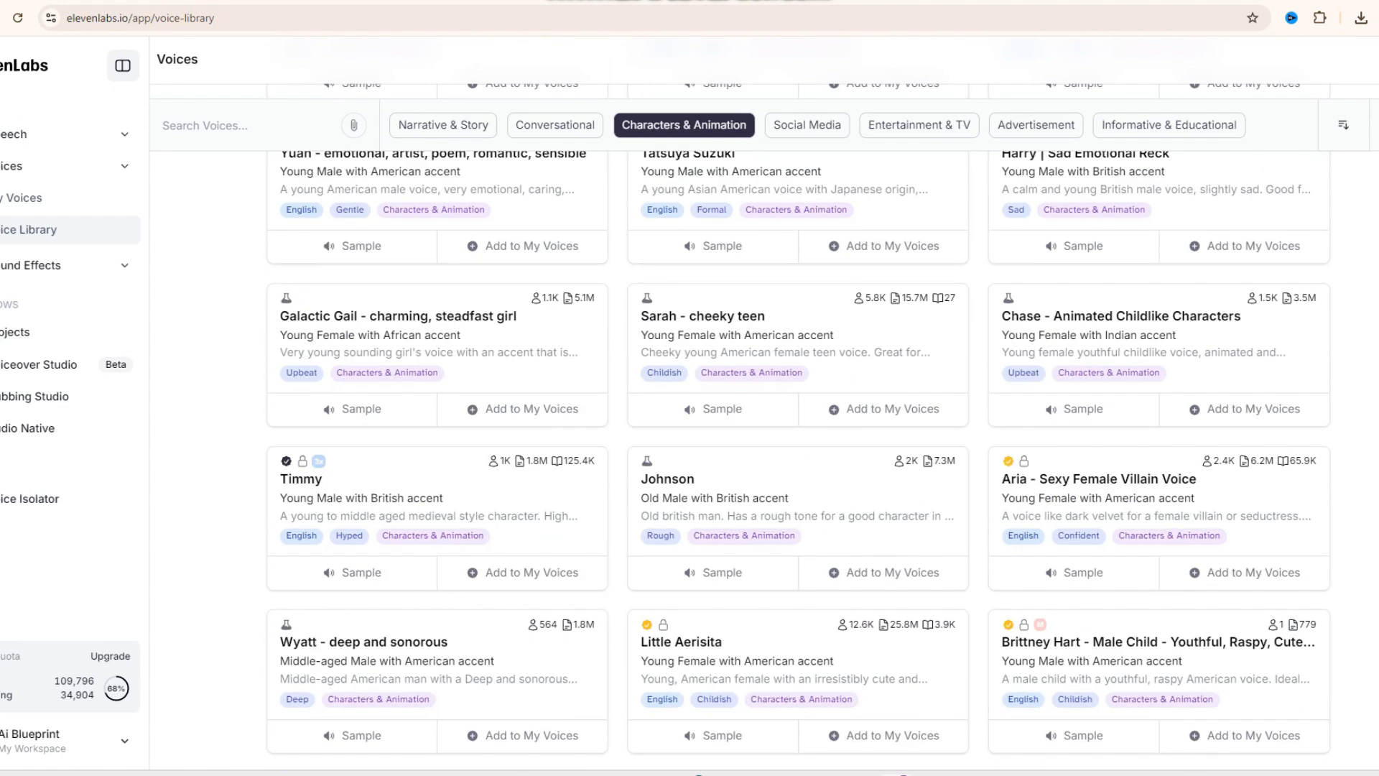
scroll(799, 431, "up", 20)
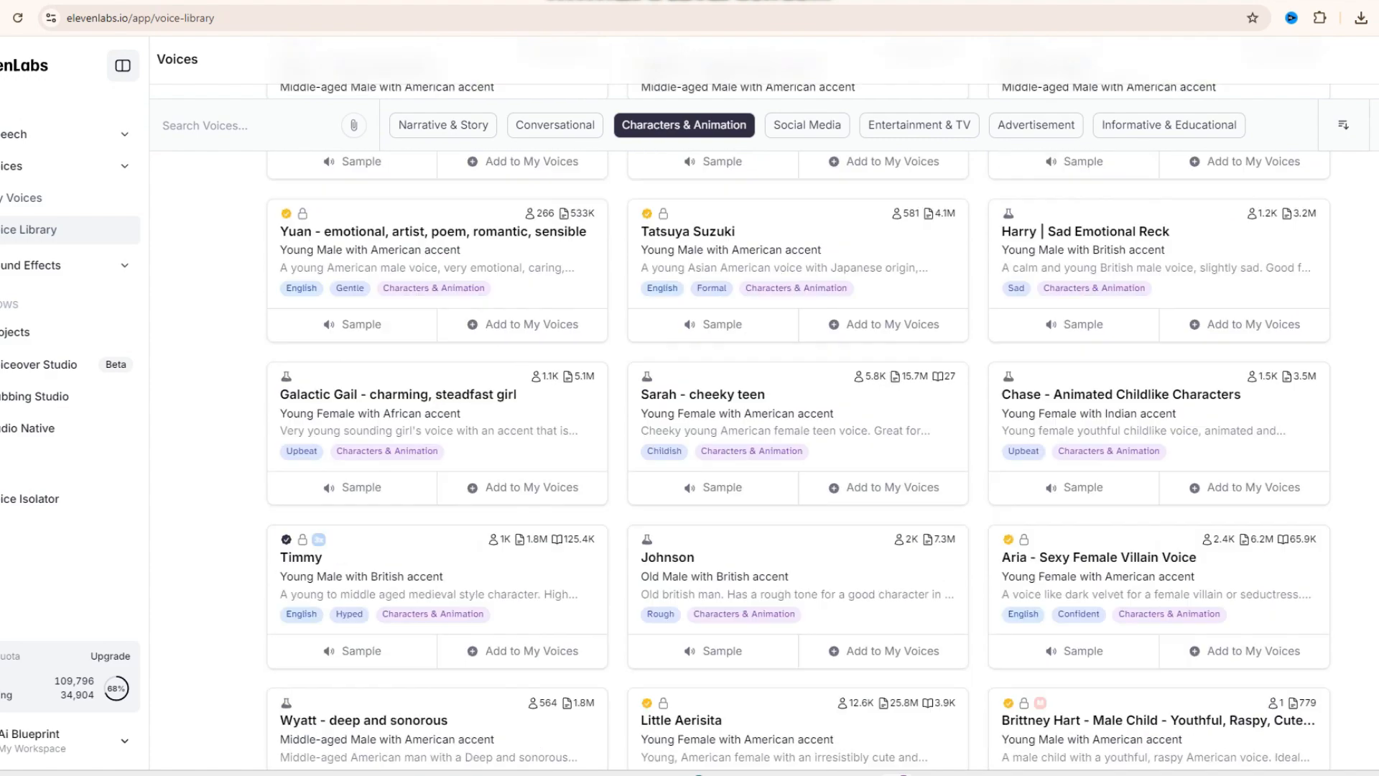
scroll(799, 431, "up", 3)
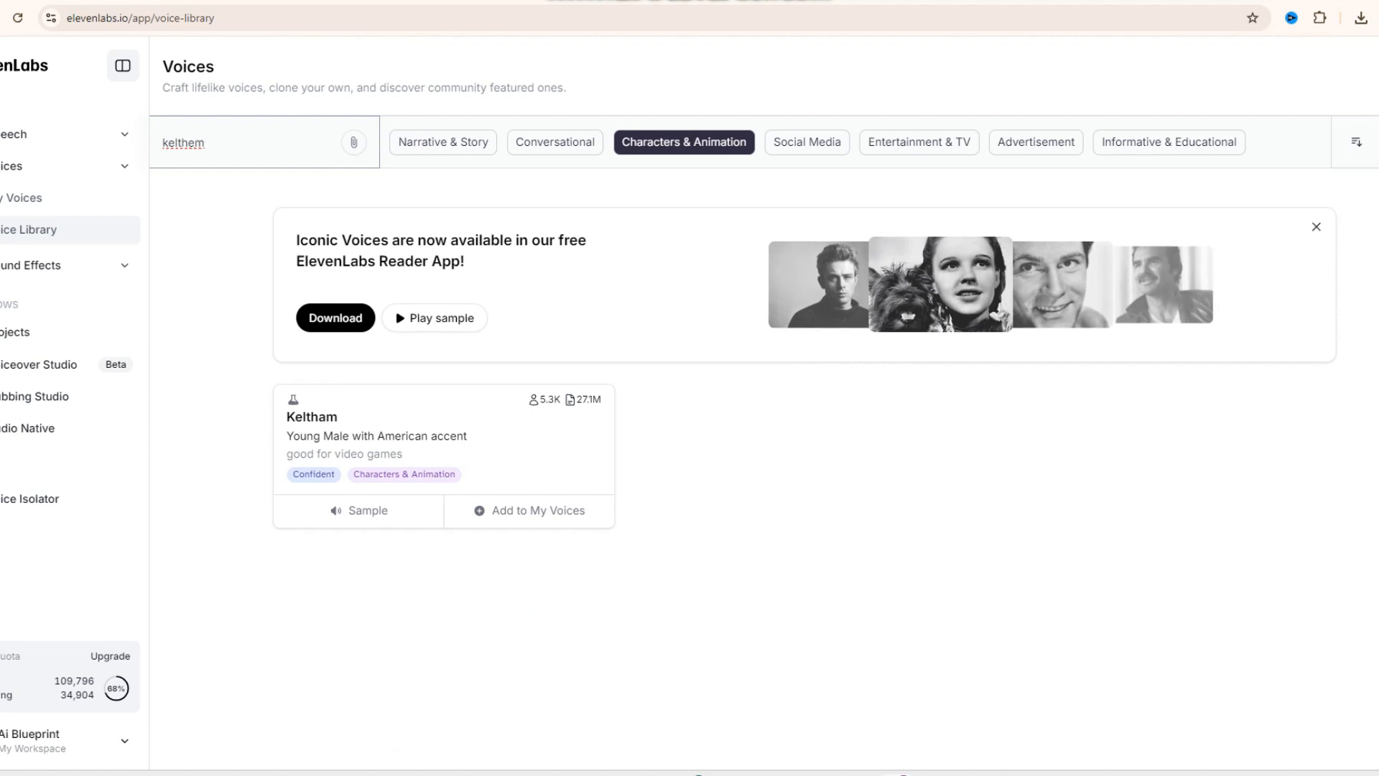
- Add the Keltham voice to My Voices under the name Keltham
left_click(530, 511)
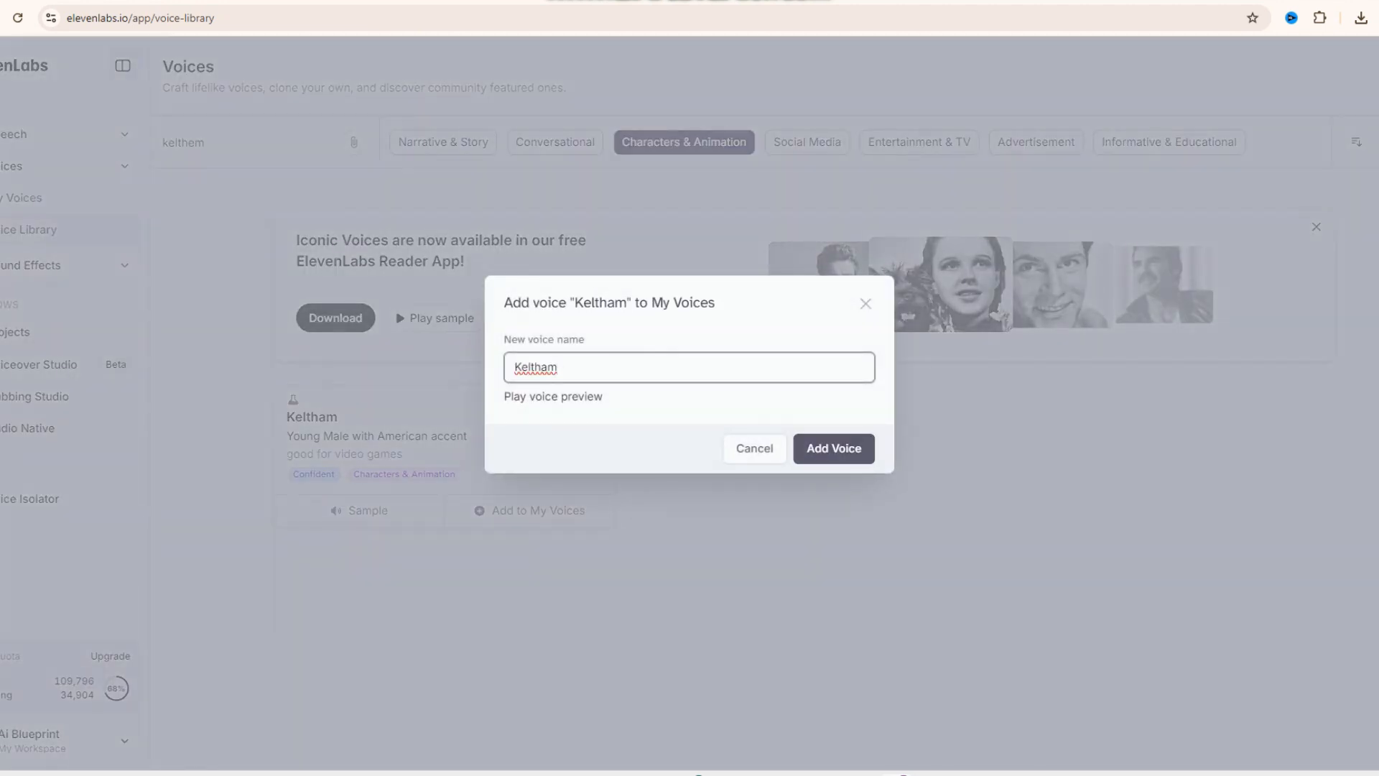
key("Return")
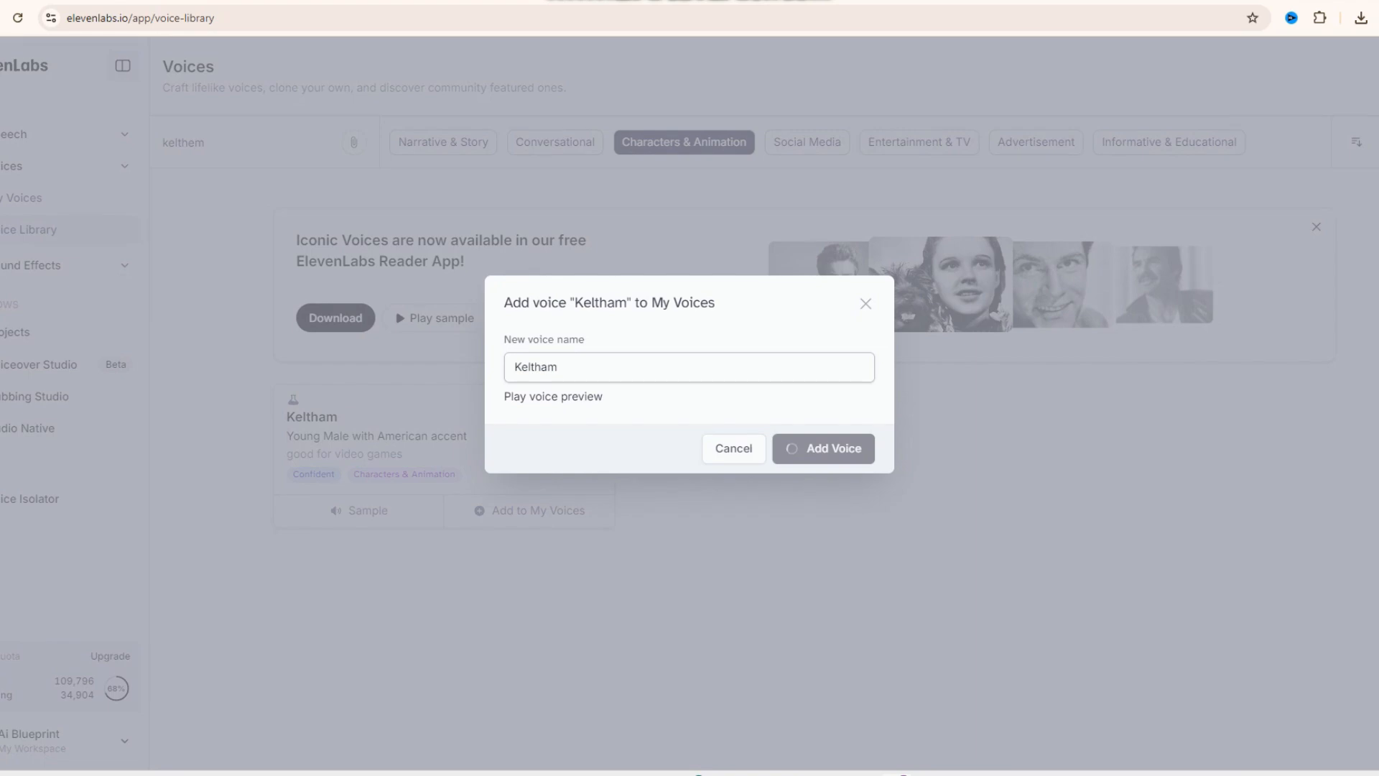
key("Escape")
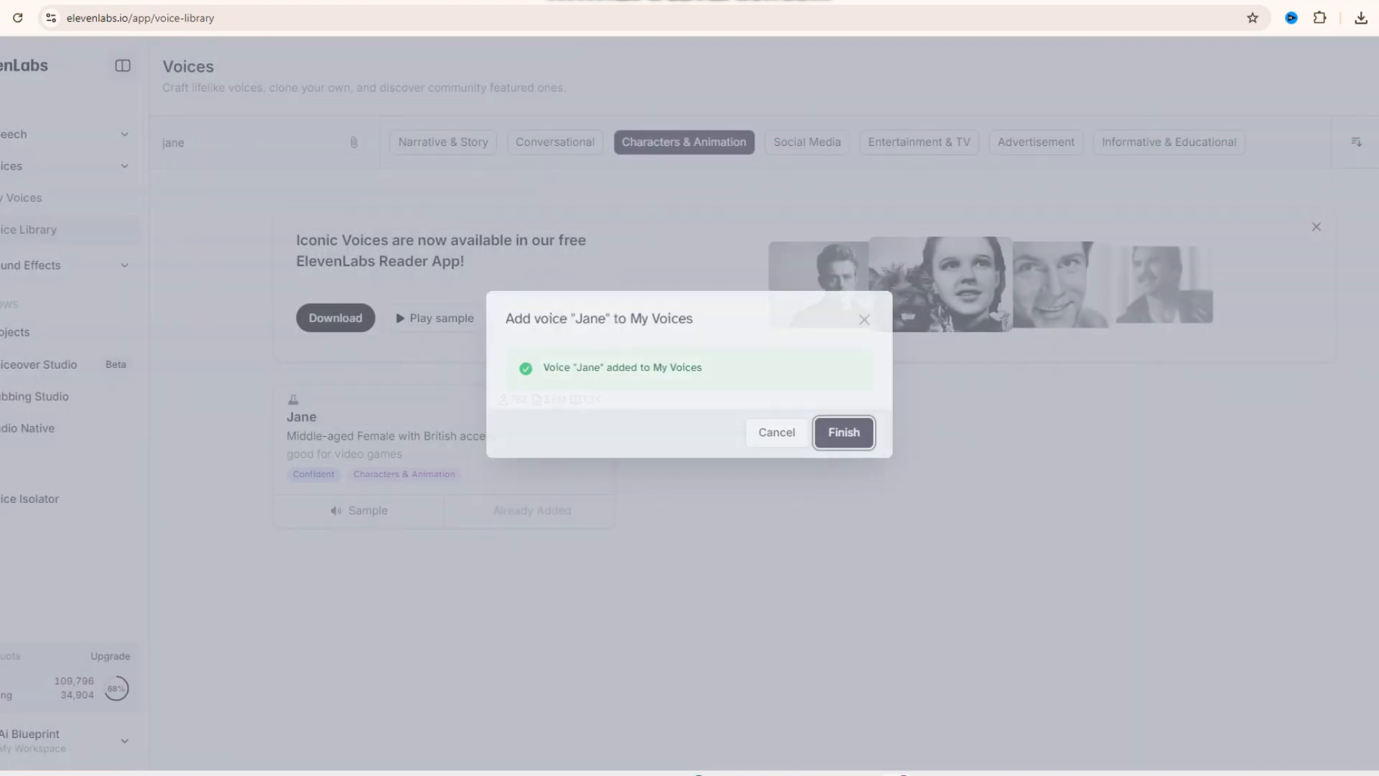
key("Escape")
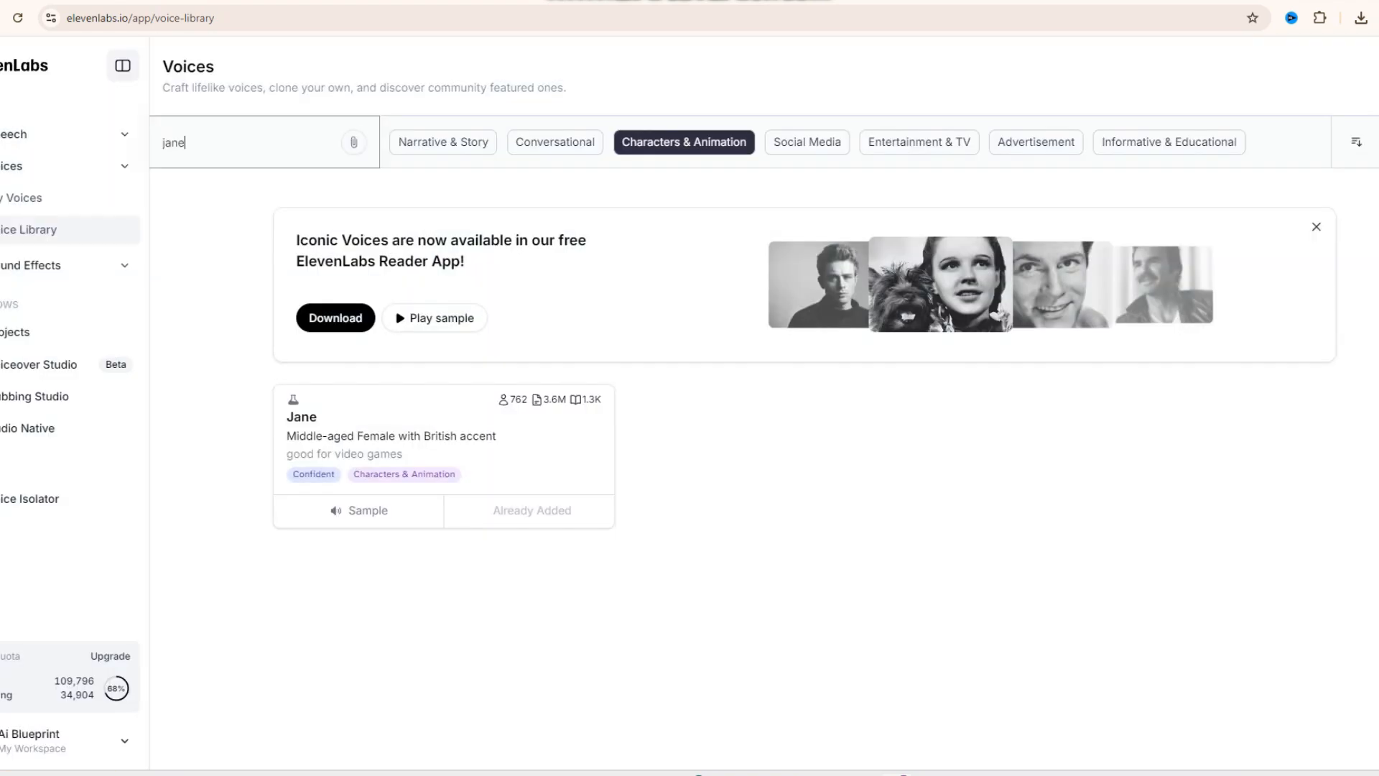
- Switch to ChatGPT and review the Bird and Duck dialogue lines in the story's scene
left_click(43, 134)
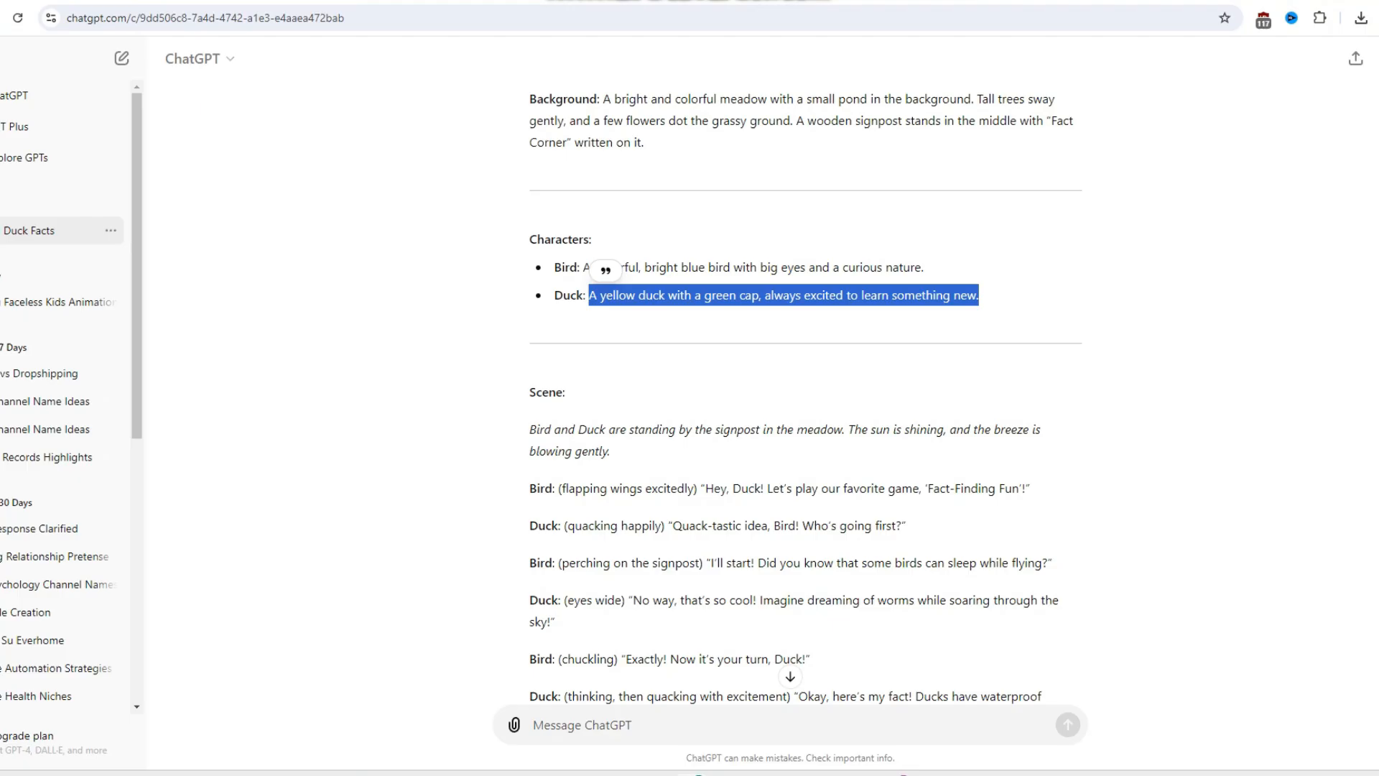
scroll(805, 395, "down", 3)
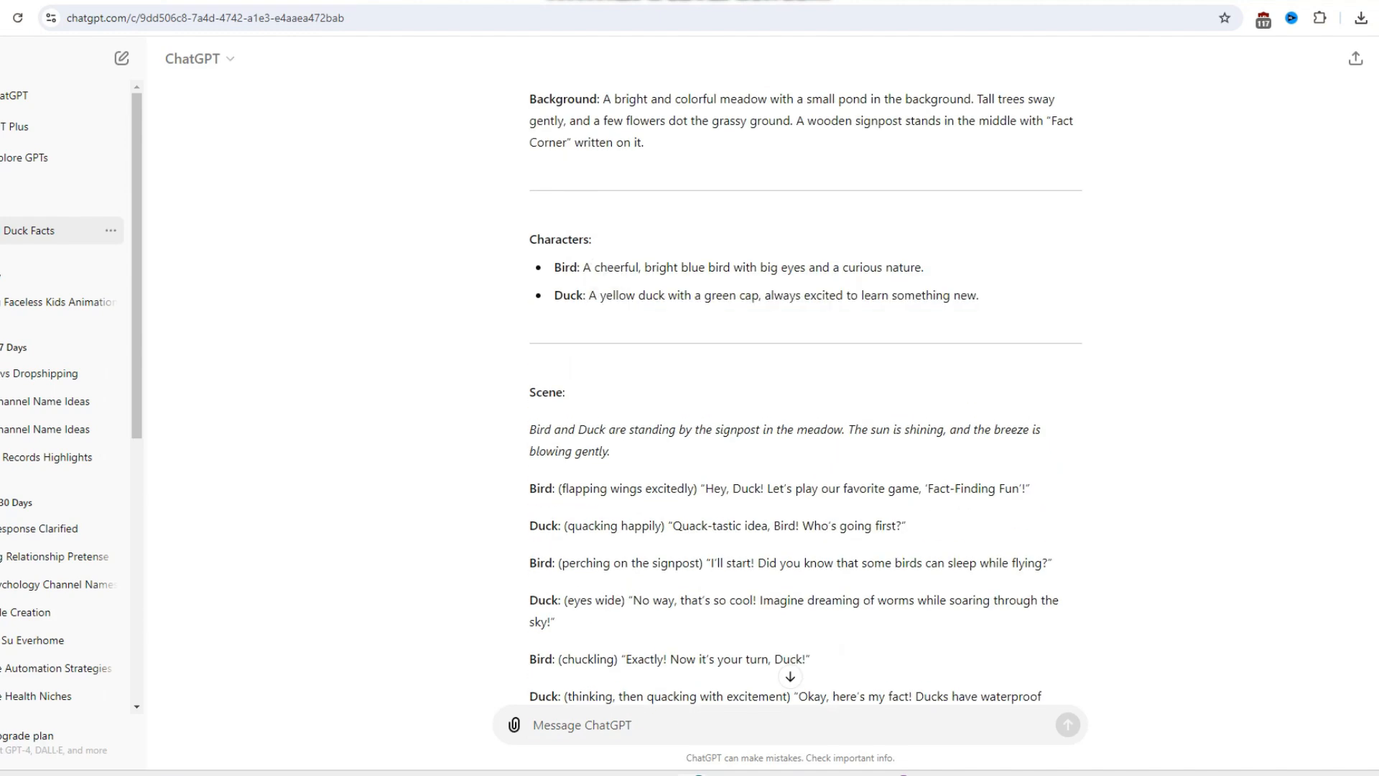
scroll(804, 396, "down", 2)
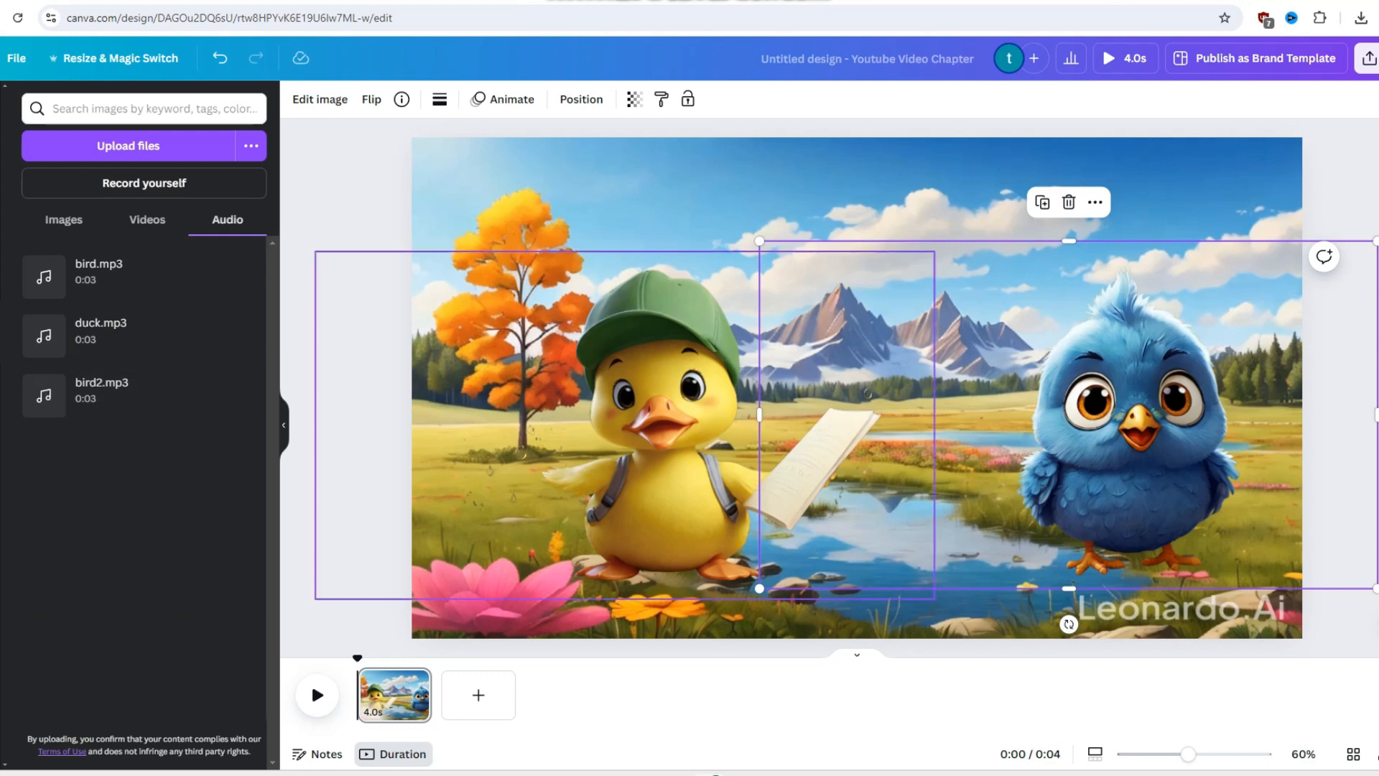
- Duplicate the scene page three times and add bird.mp3 to the timeline beneath the first page
right_click(395, 693)
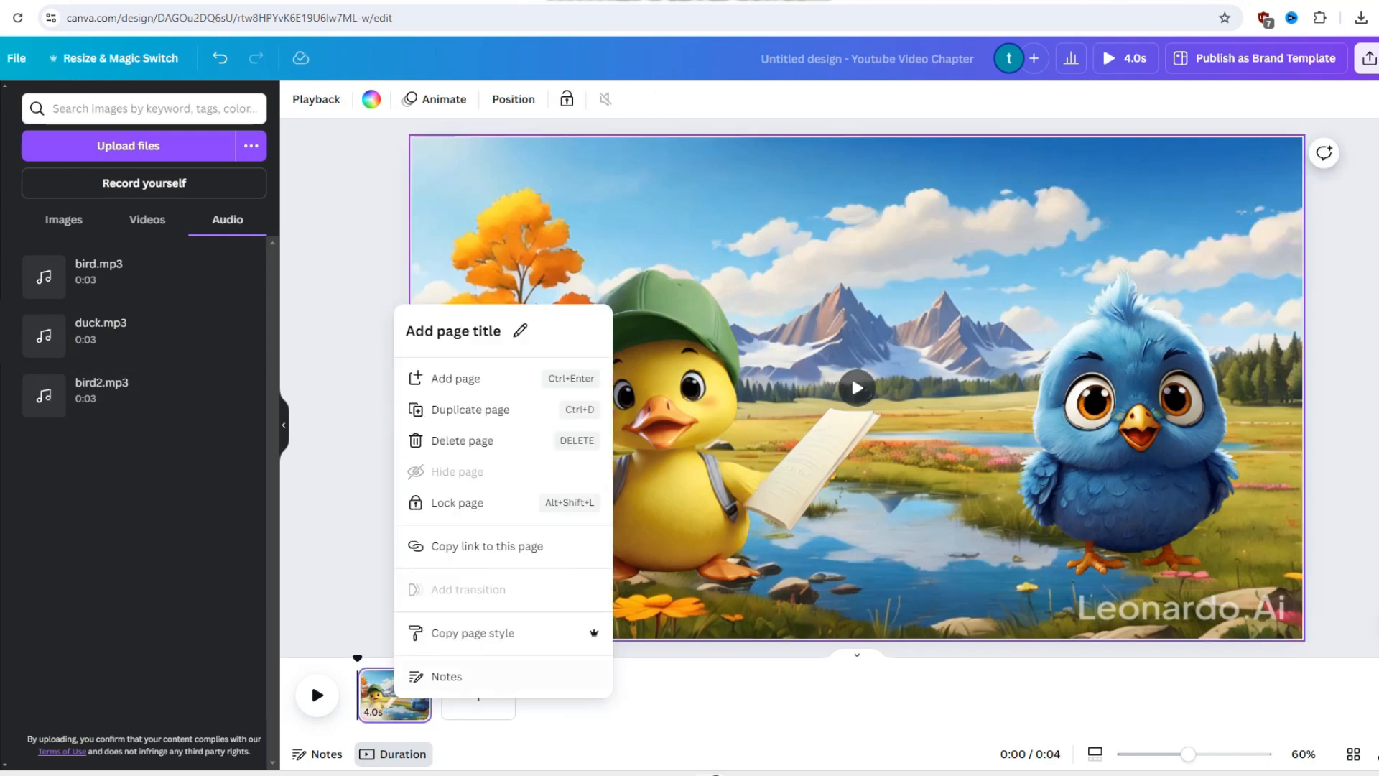
left_click(460, 409)
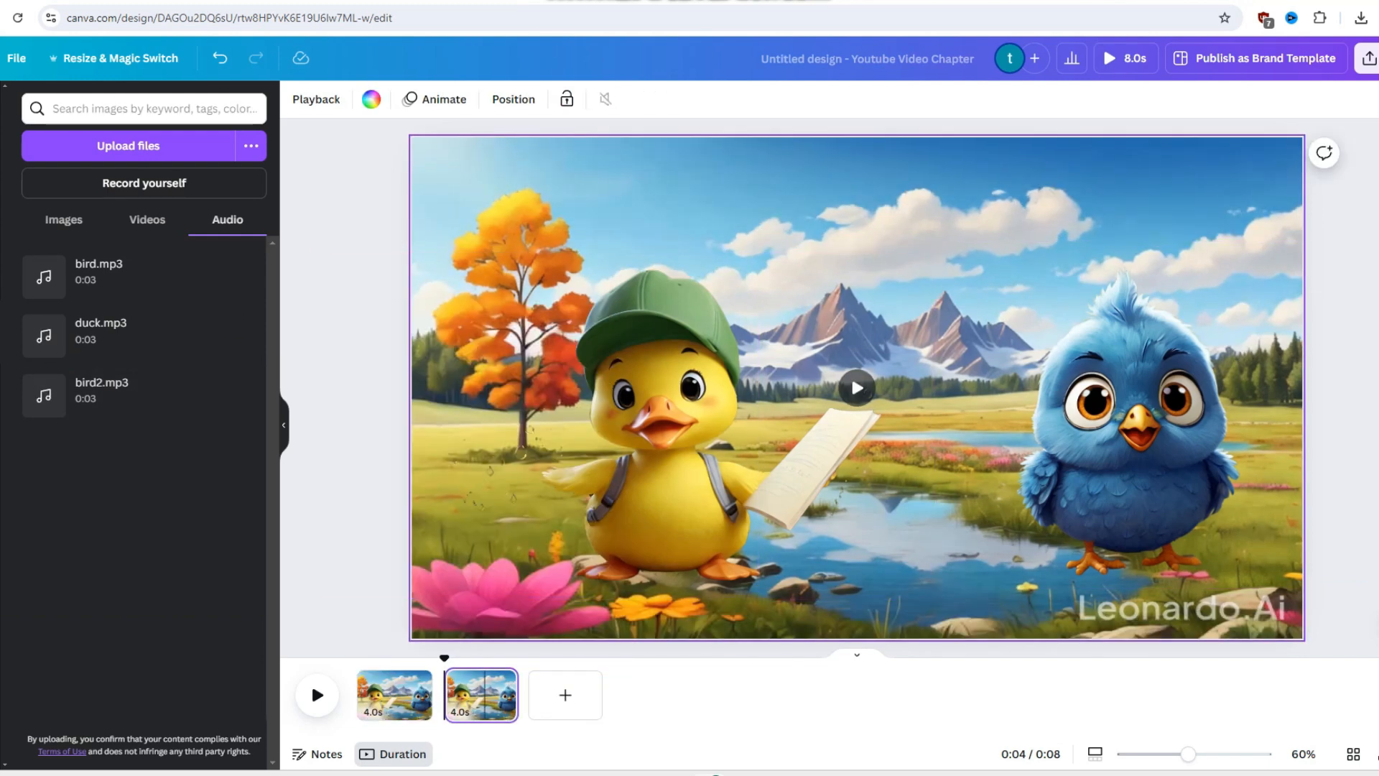
key("ctrl+d")
key("ctrl+d")
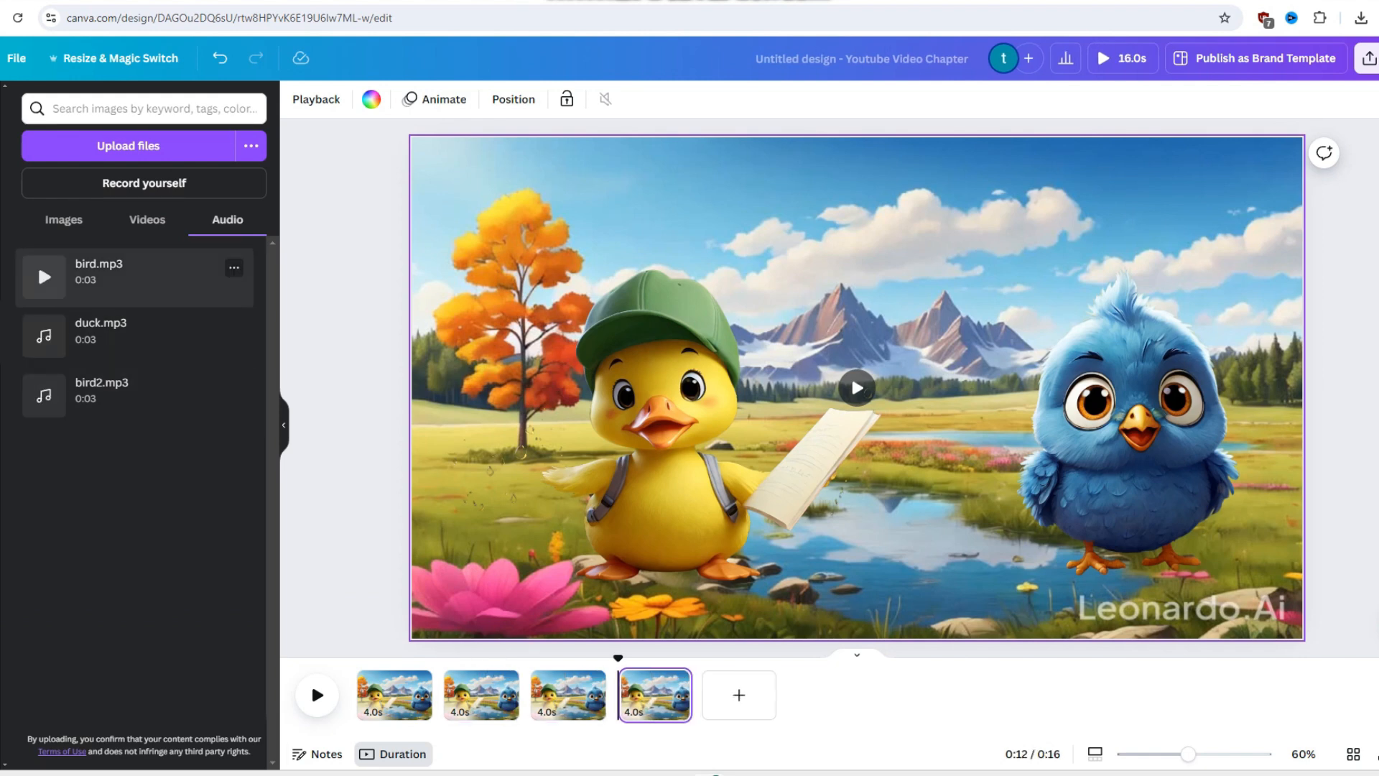
left_click_drag(137, 279, 392, 707)
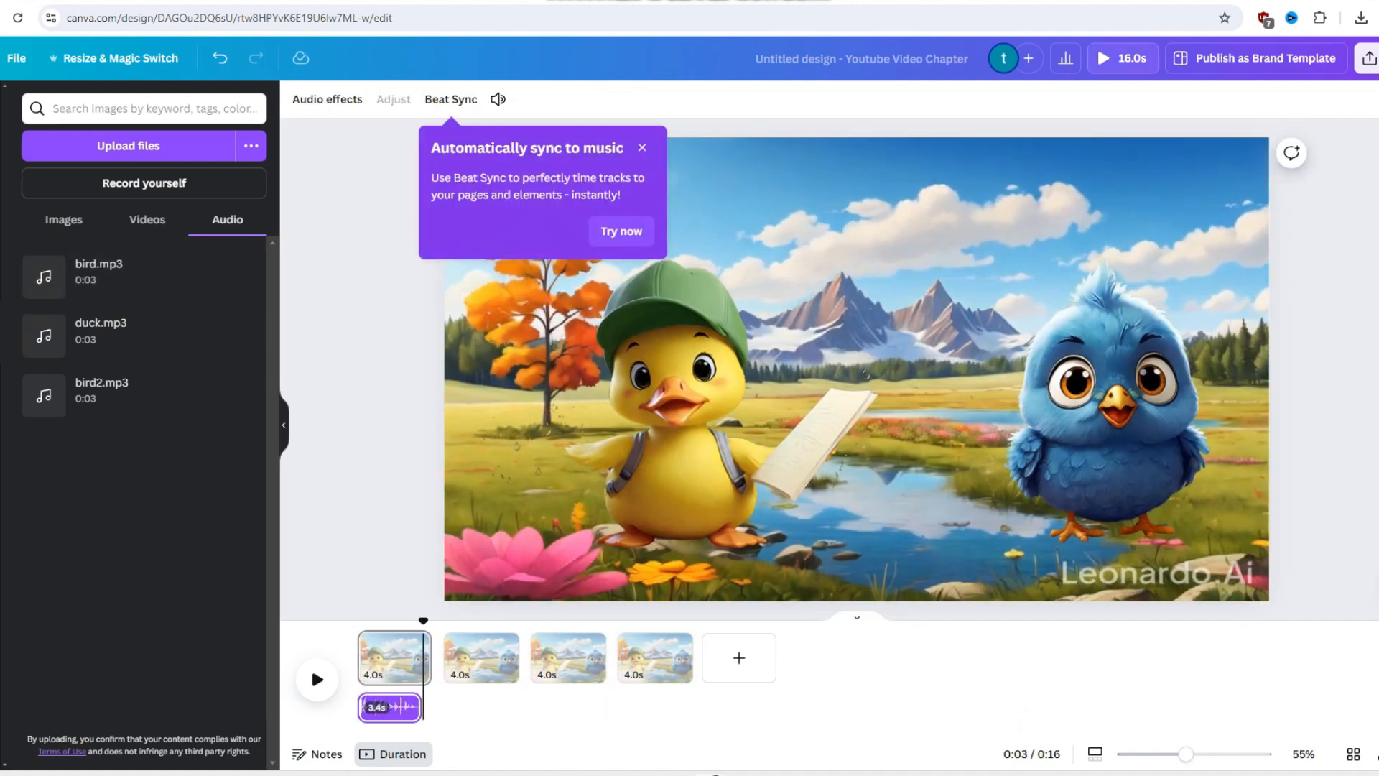
- Shift the duck partly off the first page's edge, draw a hopping custom animation path into the scene, and preview it
left_click_drag(421, 621, 358, 621)
left_click_drag(866, 374, 654, 385)
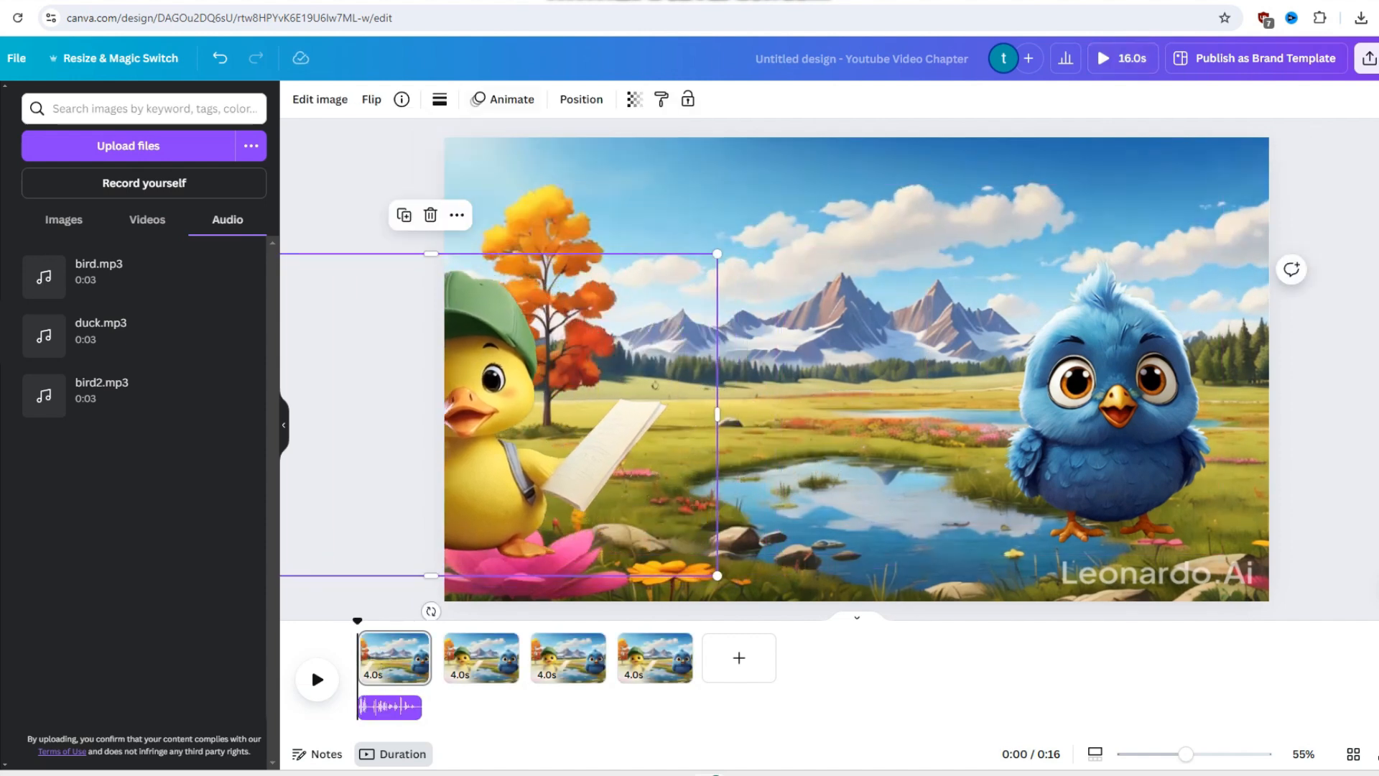
left_click(503, 99)
left_click(107, 237)
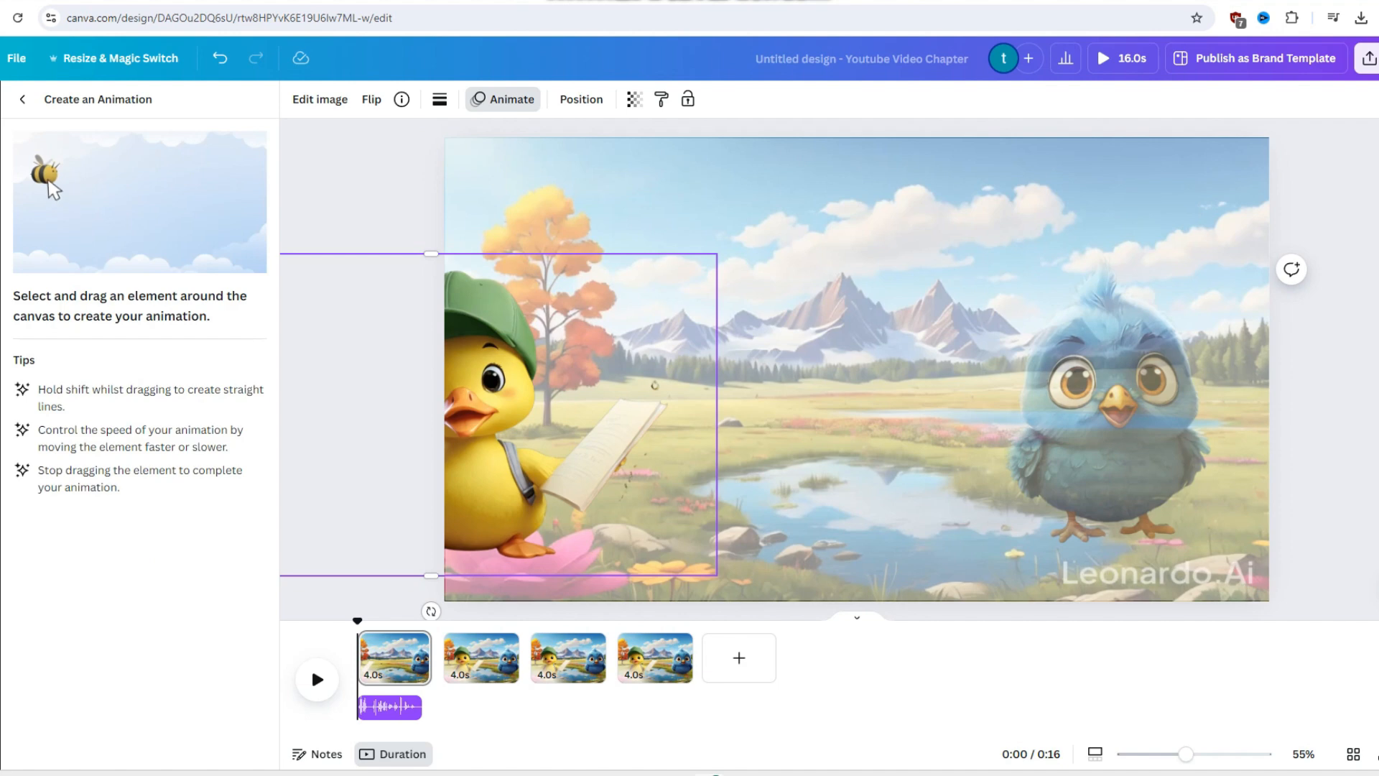
mouse_move(654, 385)
left_mouse_down()
mouse_move(796, 354)
mouse_move(867, 424)
mouse_move(846, 421)
mouse_move(865, 411)
left_mouse_up()
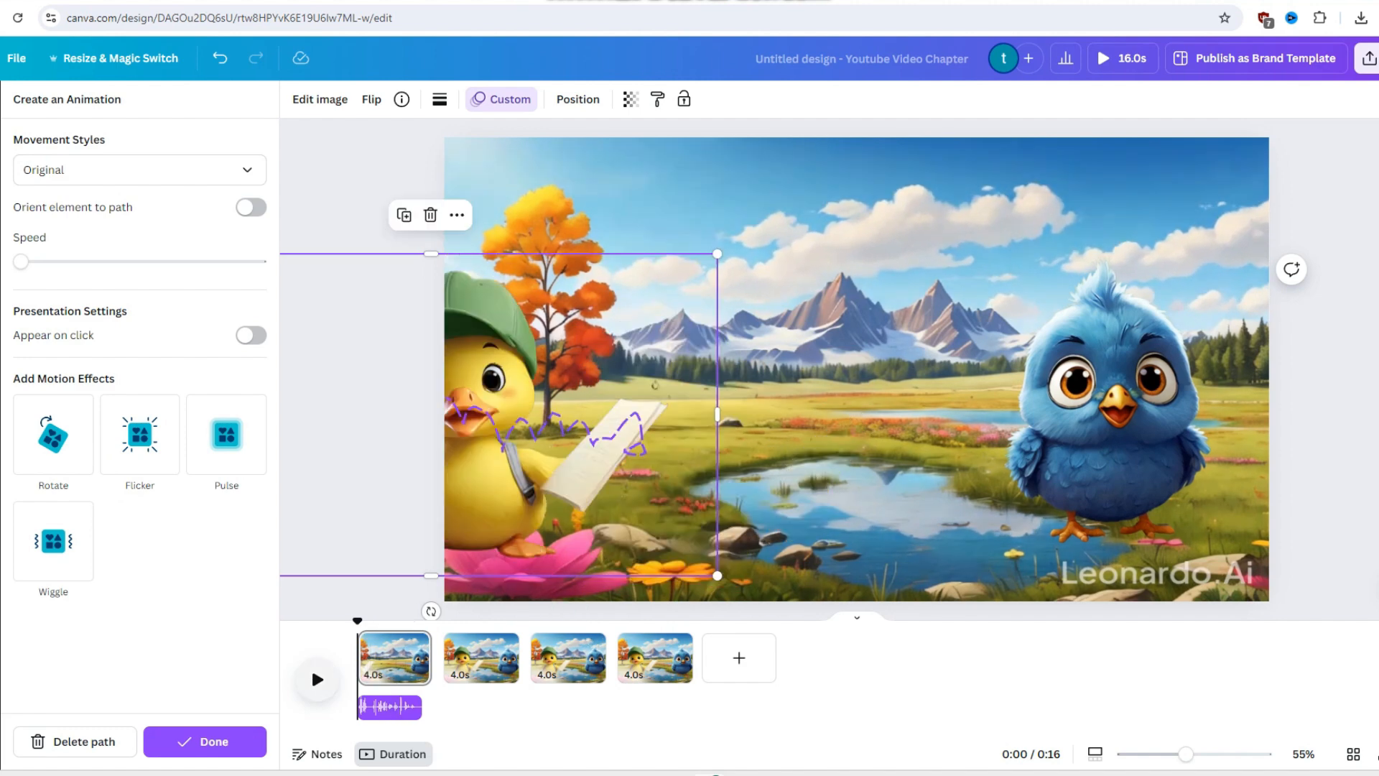
left_click(317, 679)
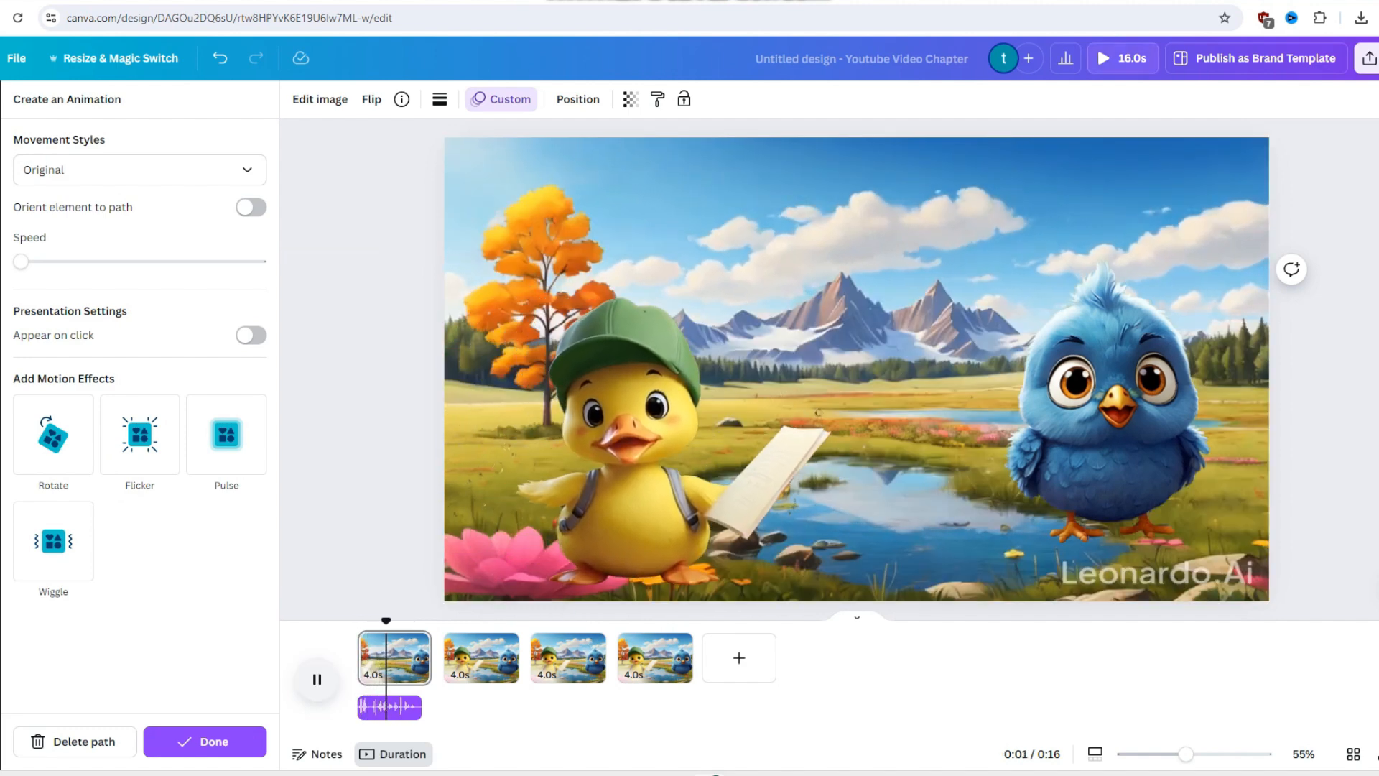
left_click(317, 678)
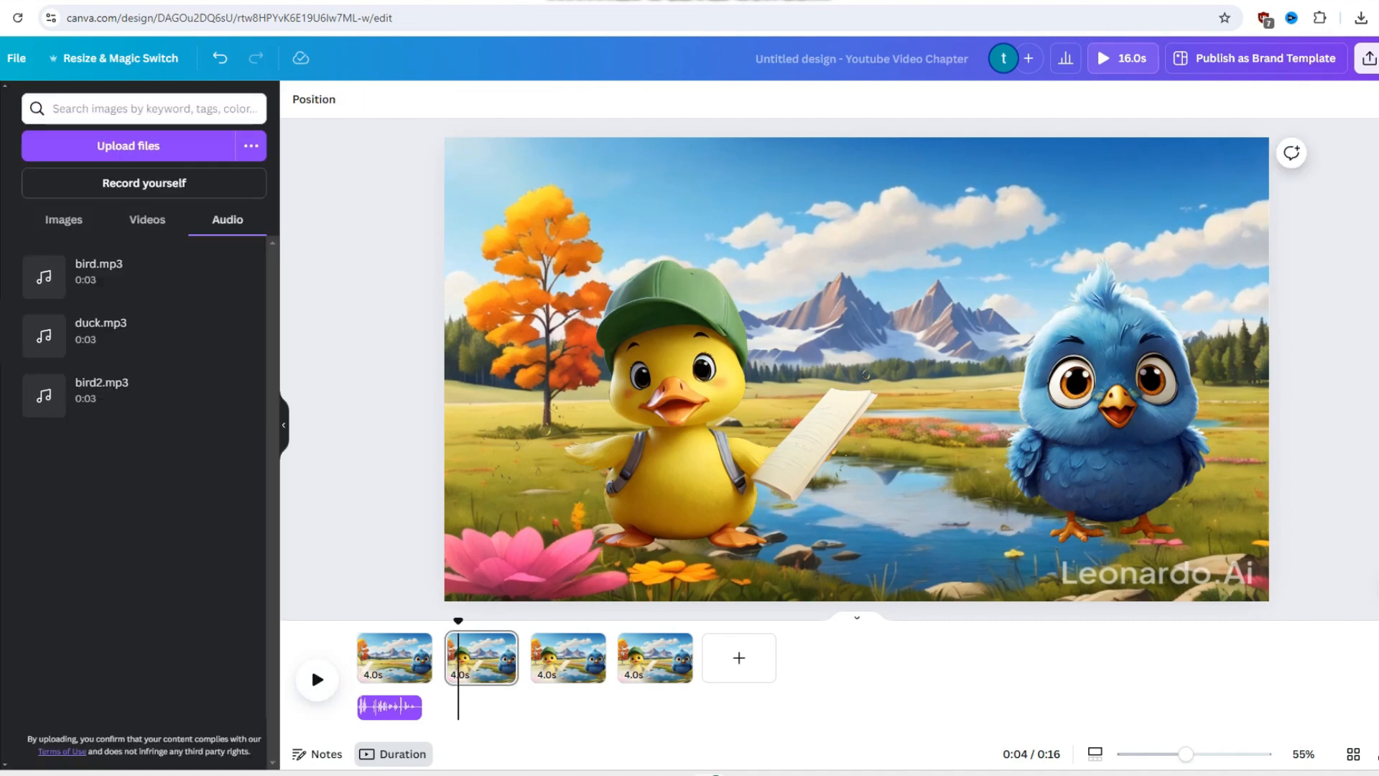
- Place duck.mp3 beneath the second page and trim the first two pages to 3.4 and 2.5 seconds
left_click_drag(458, 622, 414, 658)
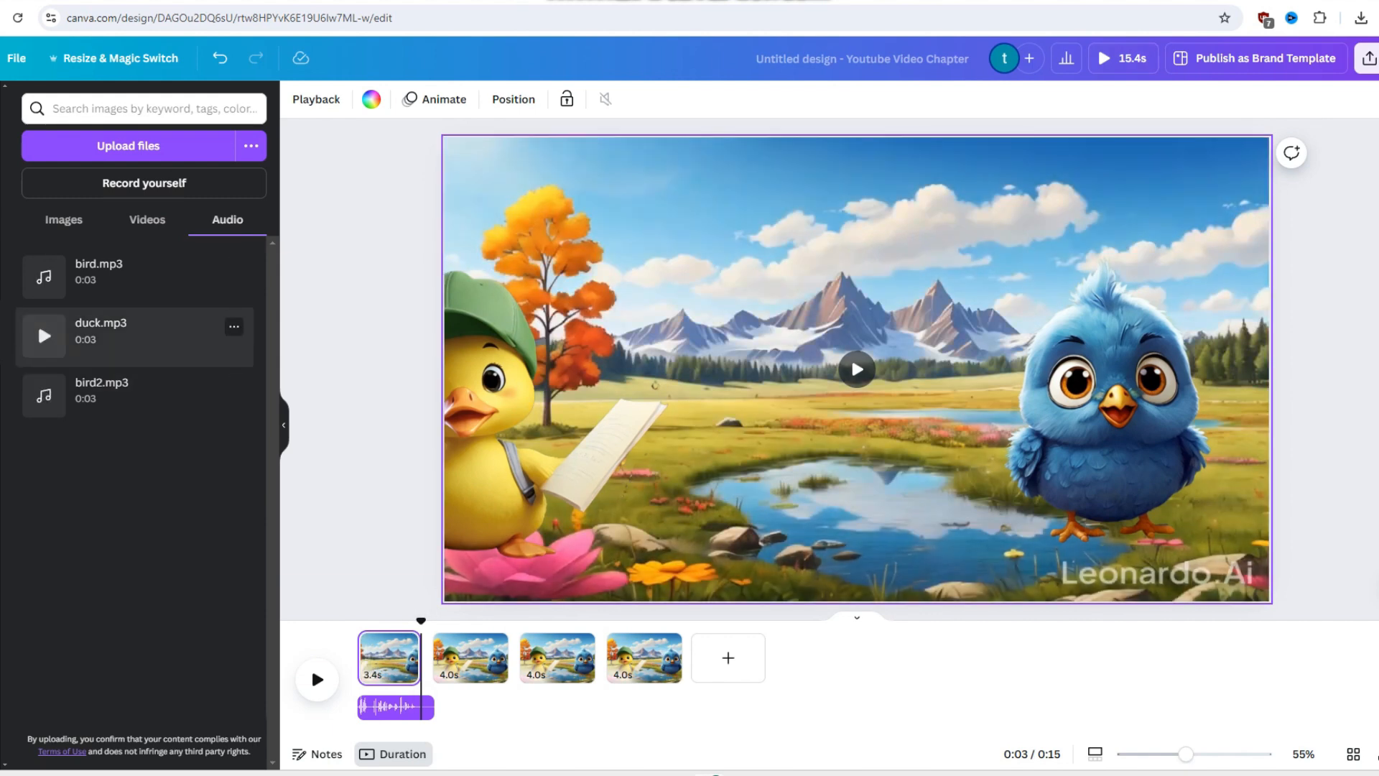
left_click_drag(136, 336, 476, 675)
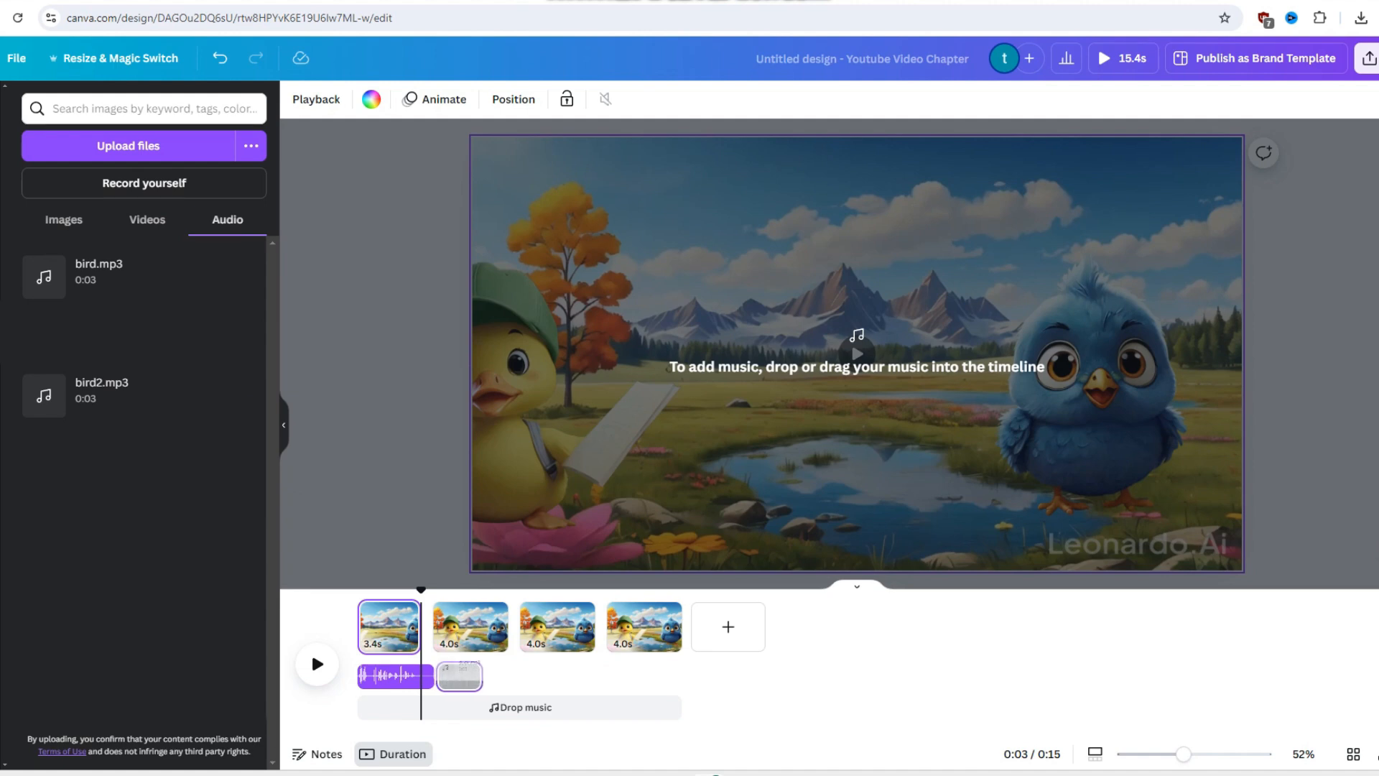
left_click_drag(458, 676, 458, 700)
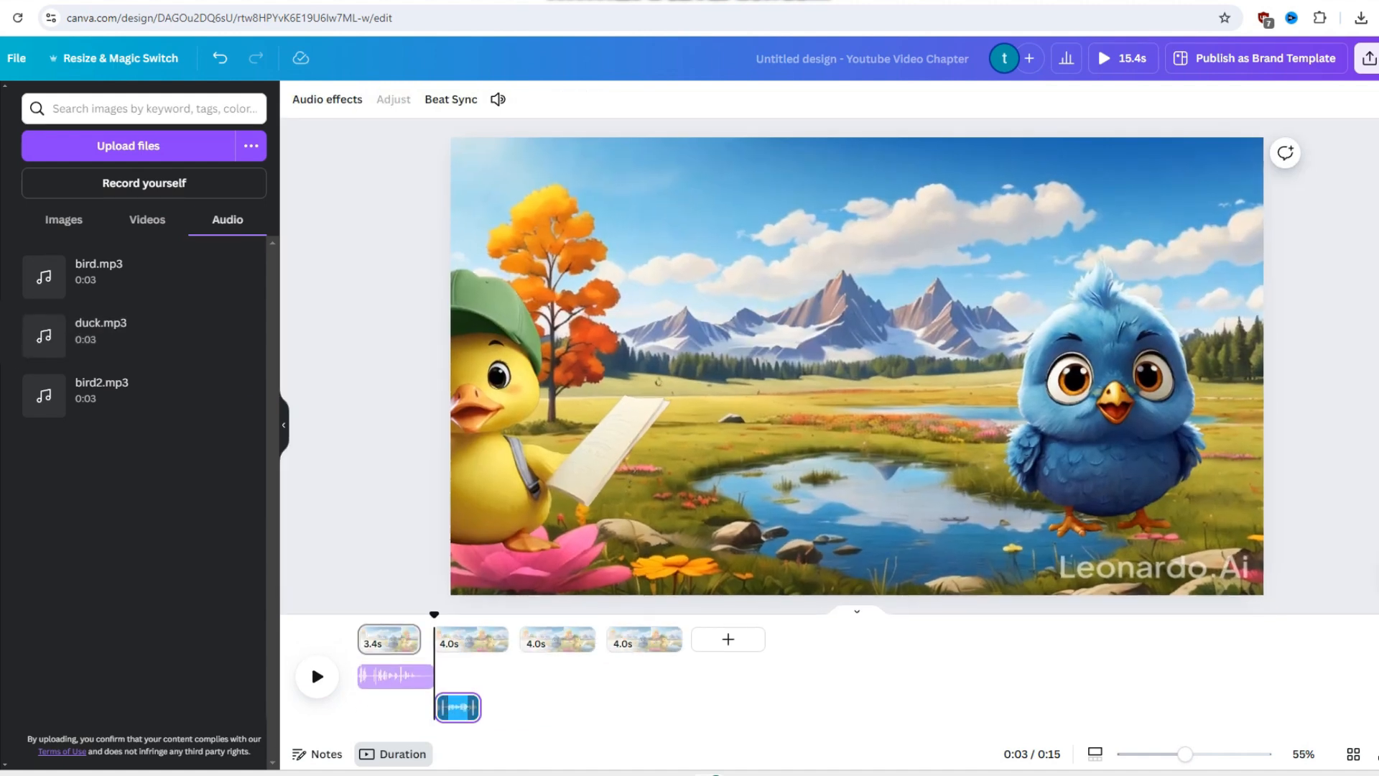
left_click(475, 707)
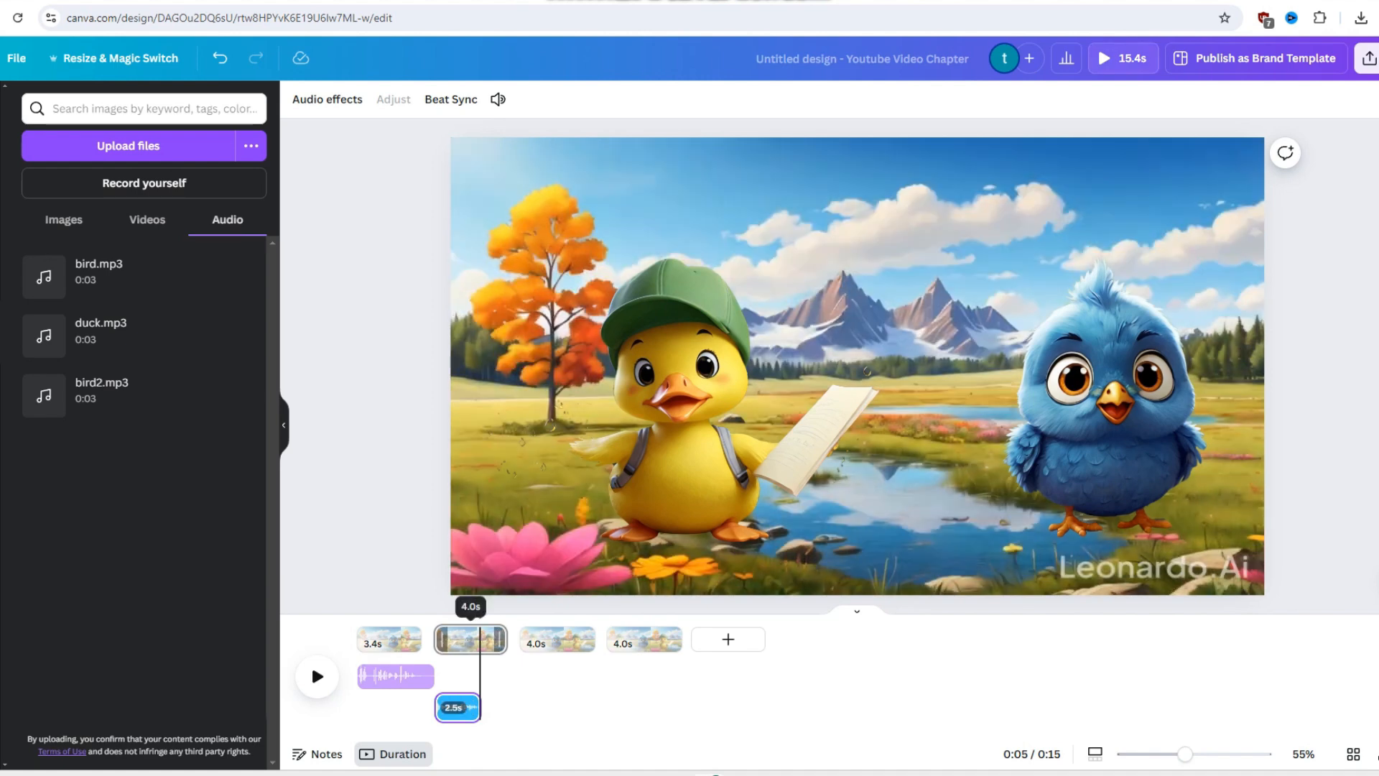
left_click_drag(501, 639, 477, 639)
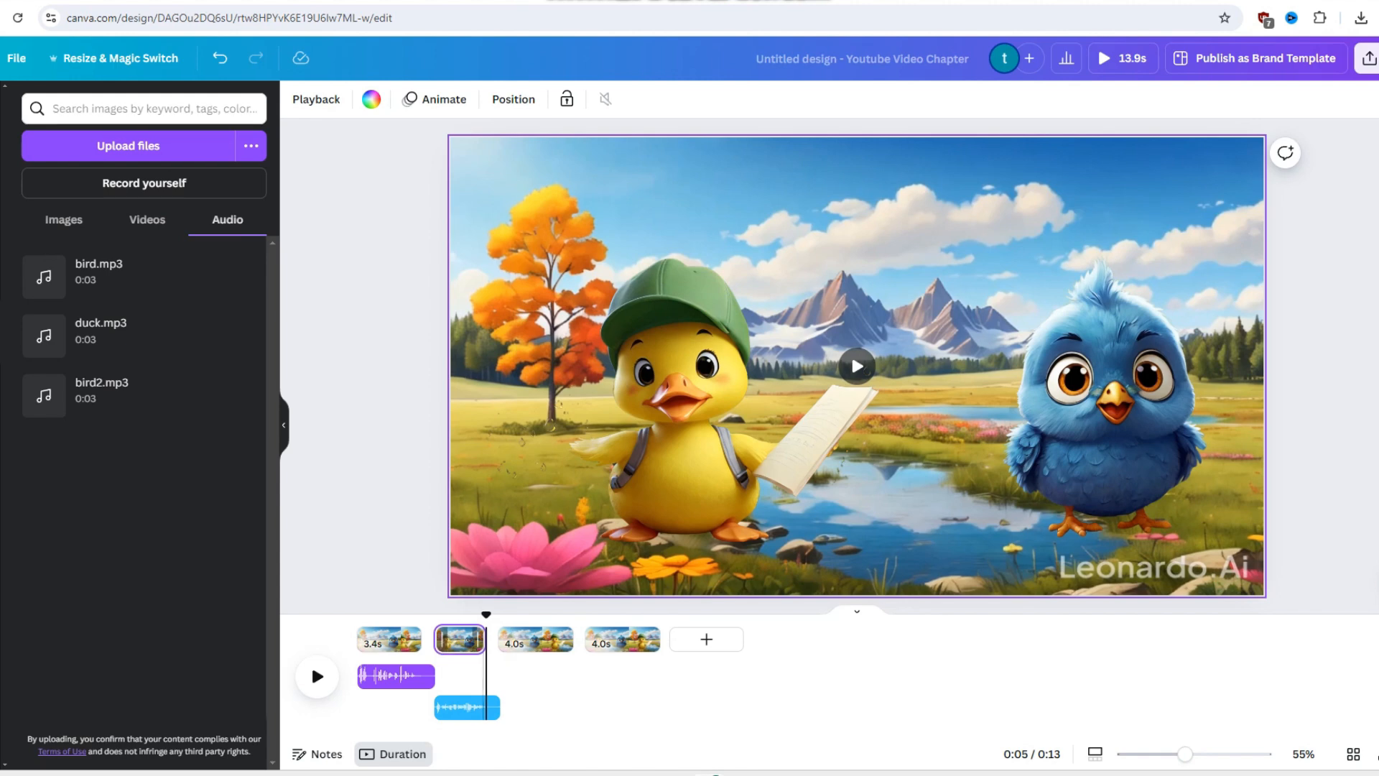
- Give the bird on the second page a custom animation with a short movement path
left_click(867, 371)
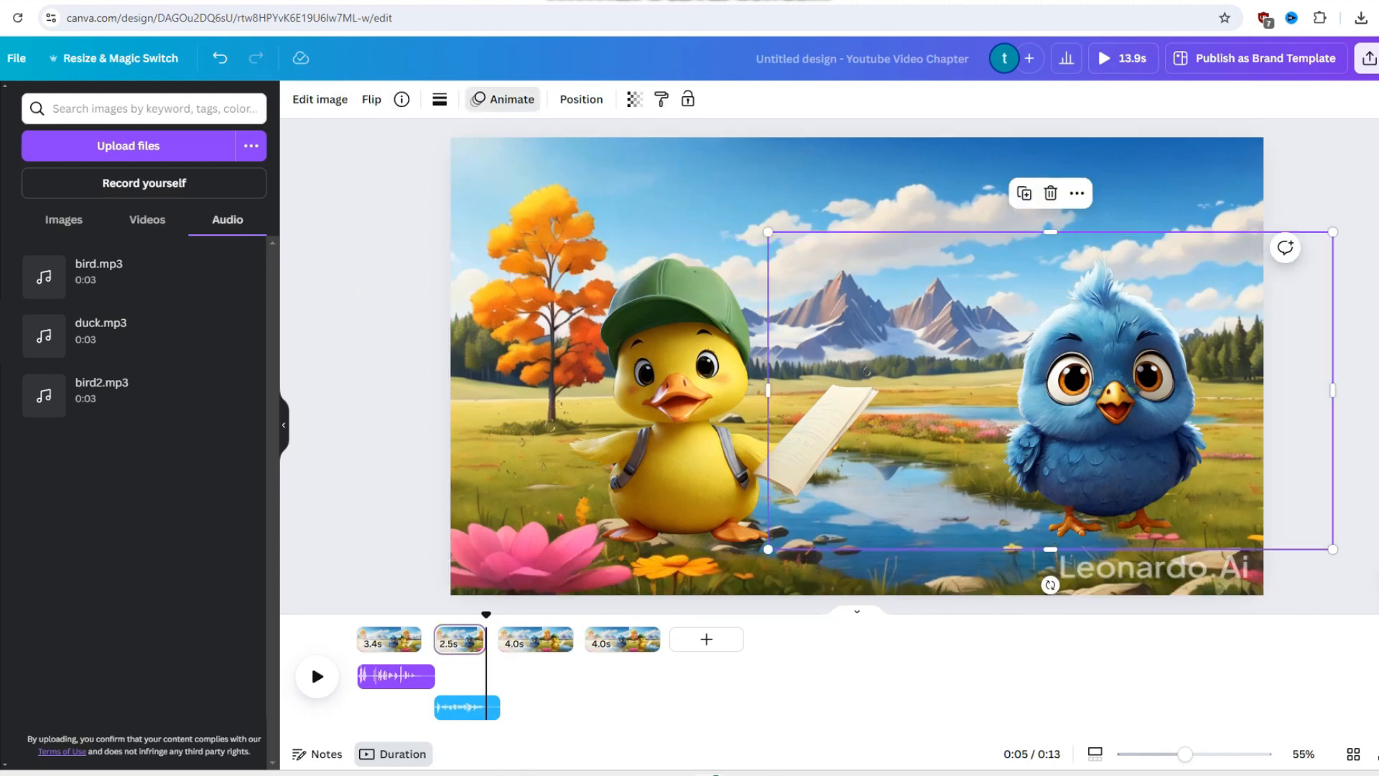
left_click(503, 99)
left_click(136, 239)
mouse_move(1106, 424)
left_mouse_down()
mouse_move(1129, 434)
mouse_move(1072, 380)
mouse_move(1054, 417)
left_mouse_up()
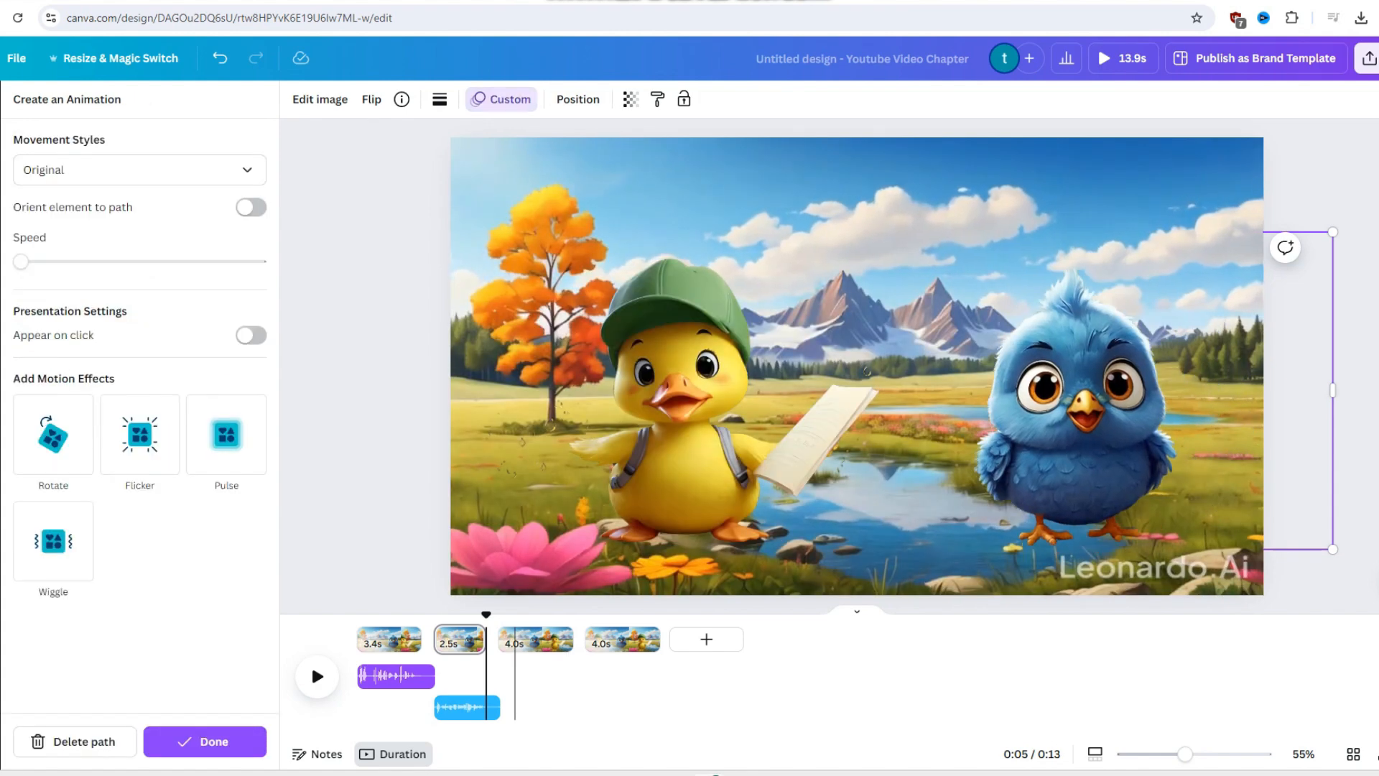
left_click(205, 741)
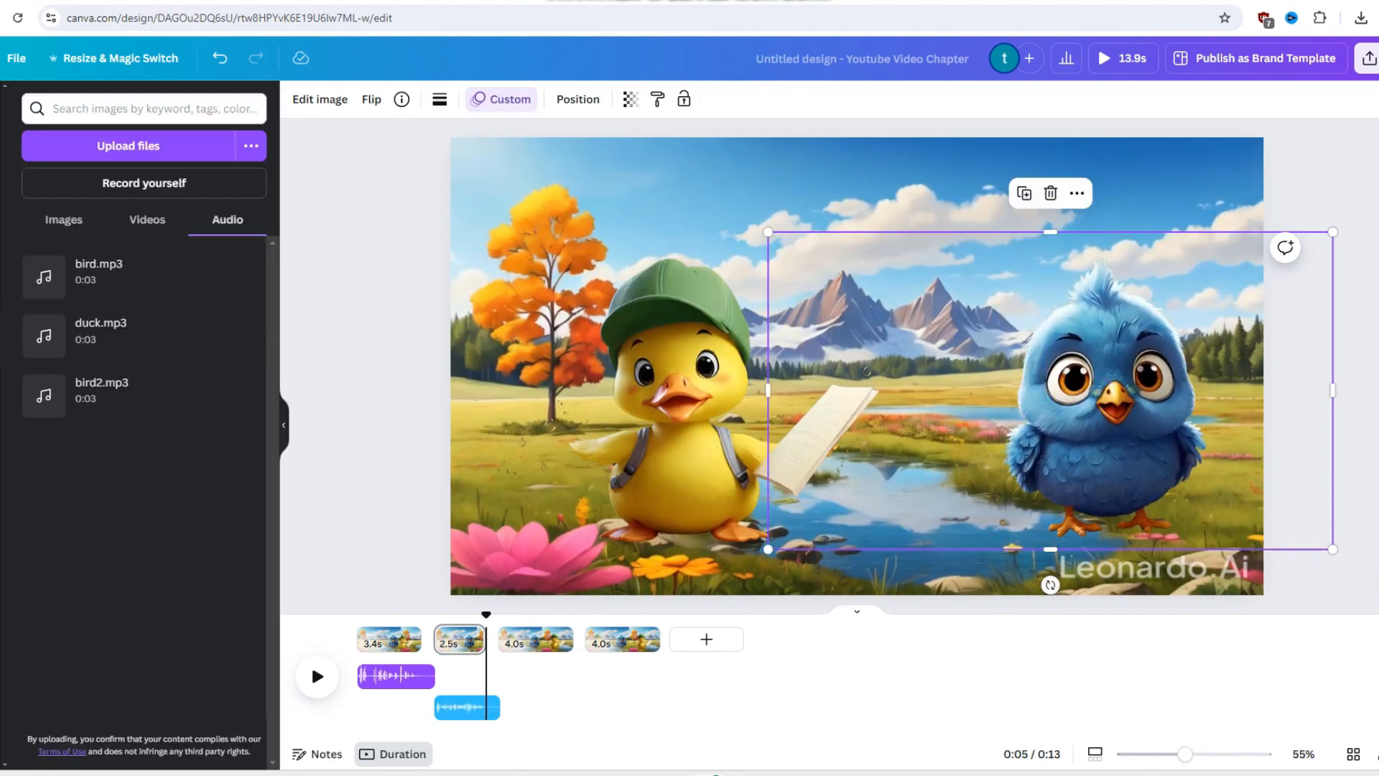
- Add bird2.mp3 beneath the third page and shorten that page to 3.2 seconds
left_click_drag(108, 395, 554, 639)
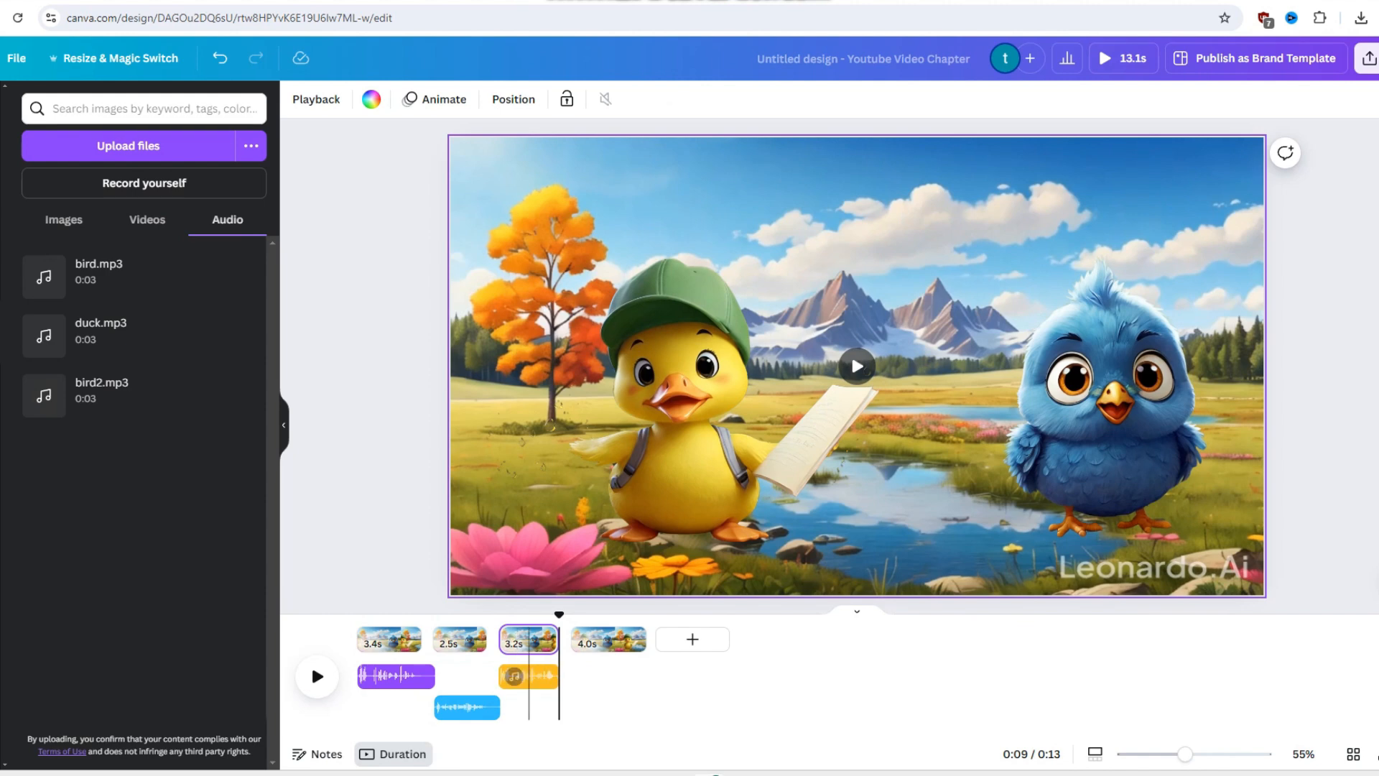
left_click_drag(559, 615, 517, 615)
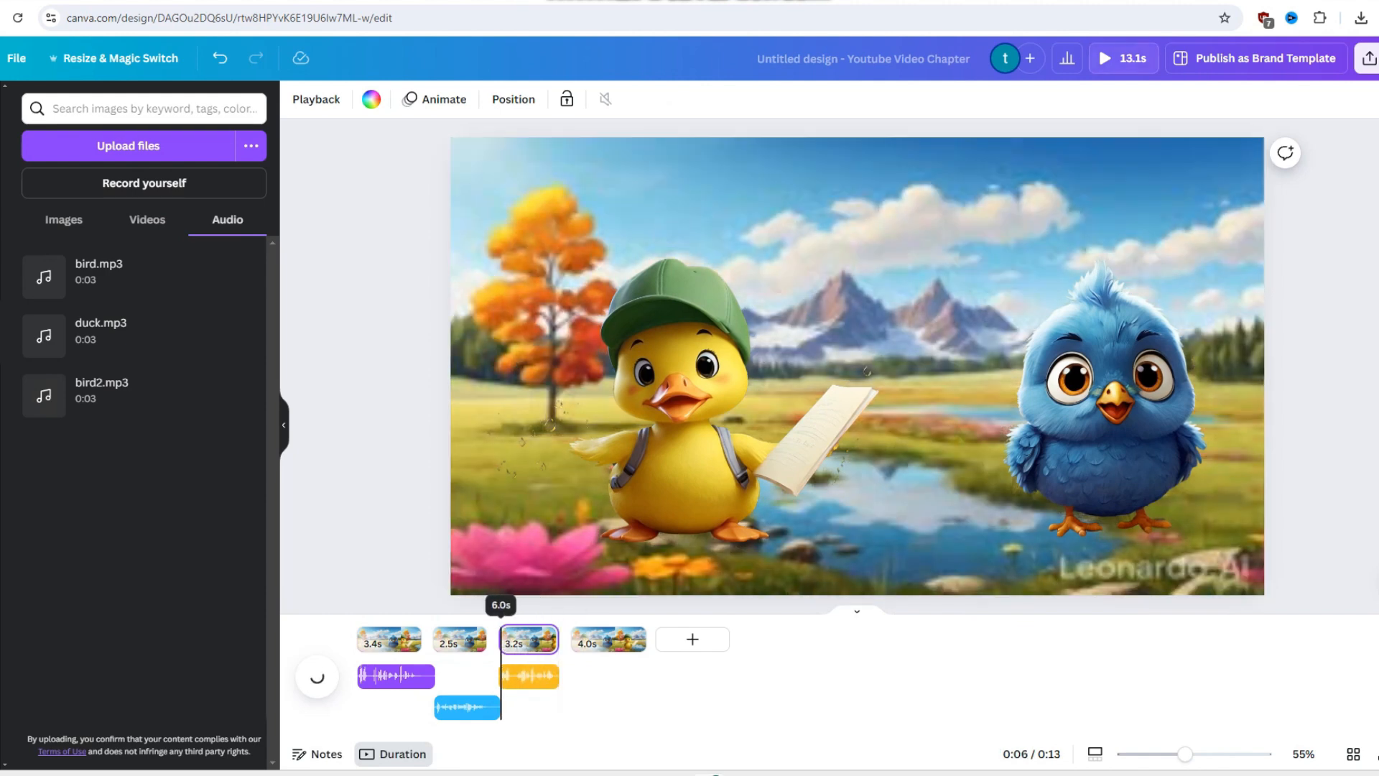
- Shift the duck on the third page slightly away from the bird and draw a short custom animation path for it
left_click(867, 372)
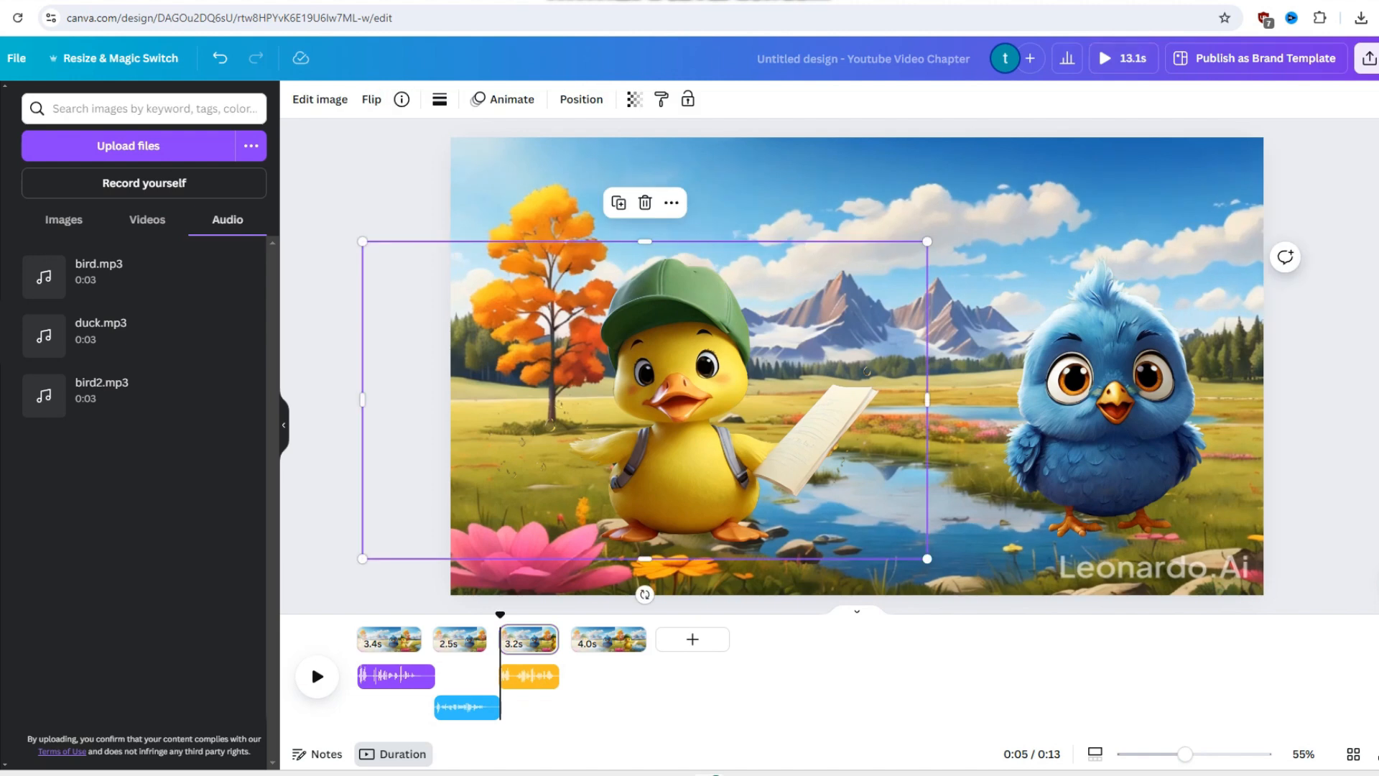
key("space")
left_click_drag(500, 615, 498, 615)
key("space")
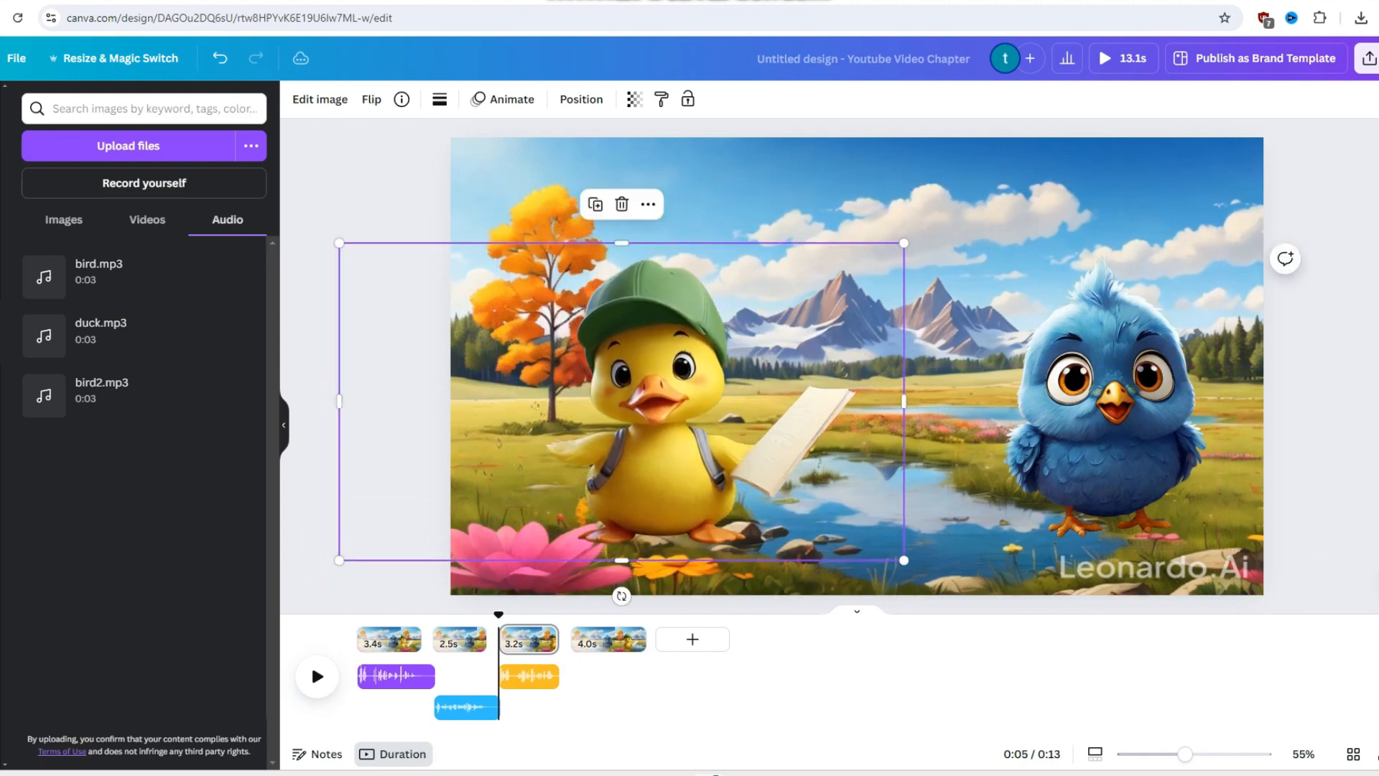
left_click(503, 99)
left_click(140, 242)
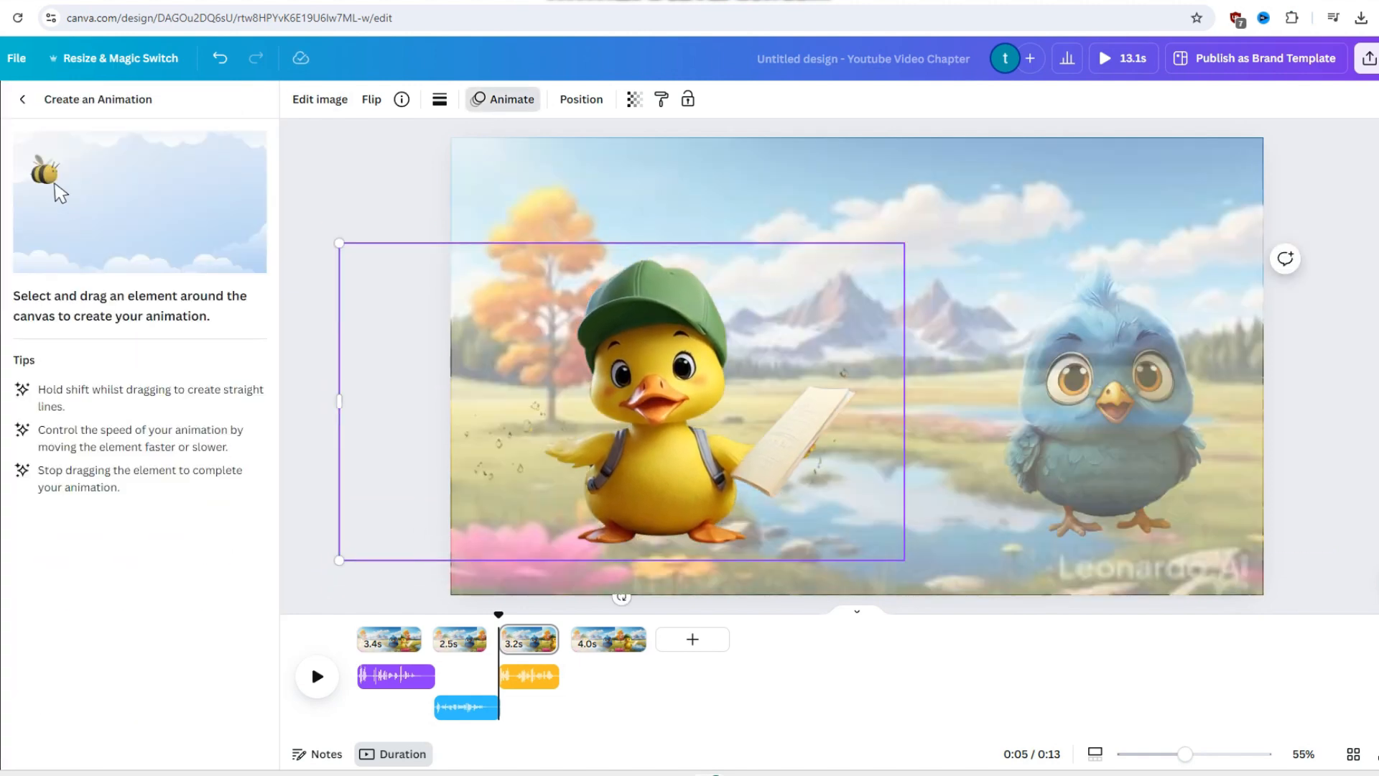
mouse_move(654, 431)
left_mouse_down()
mouse_move(634, 440)
mouse_move(691, 434)
mouse_move(724, 463)
left_mouse_up()
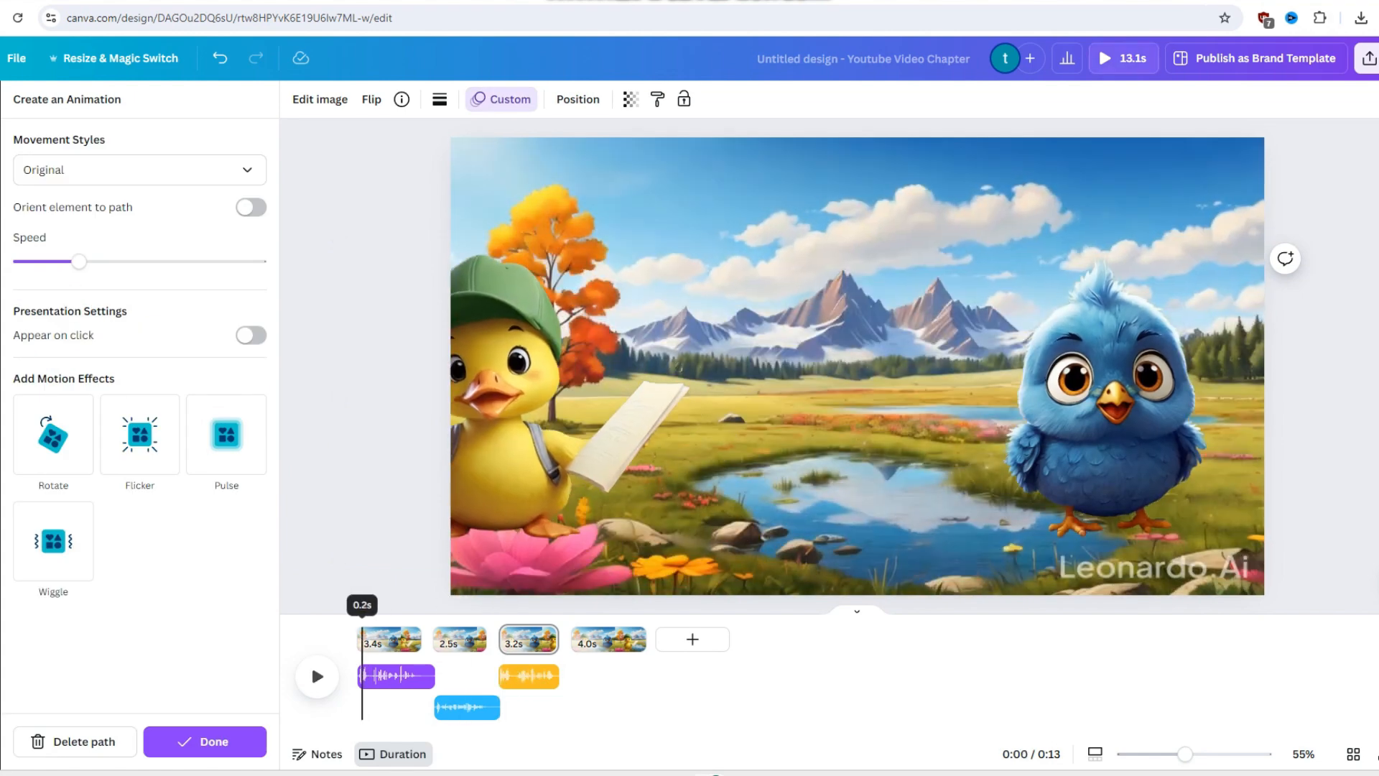
- Play the animation from the first page to check the voices and character movements
left_click(389, 640)
key("space")
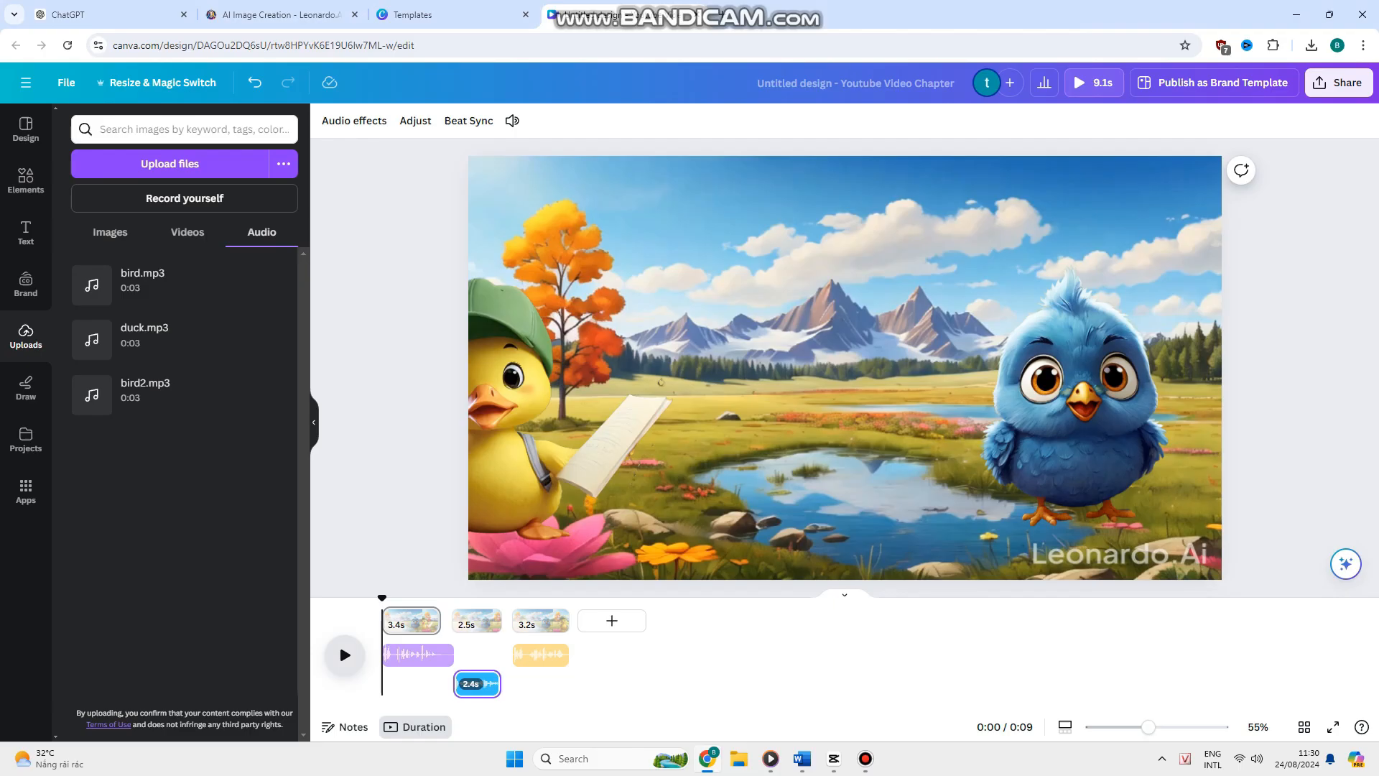
key("space")
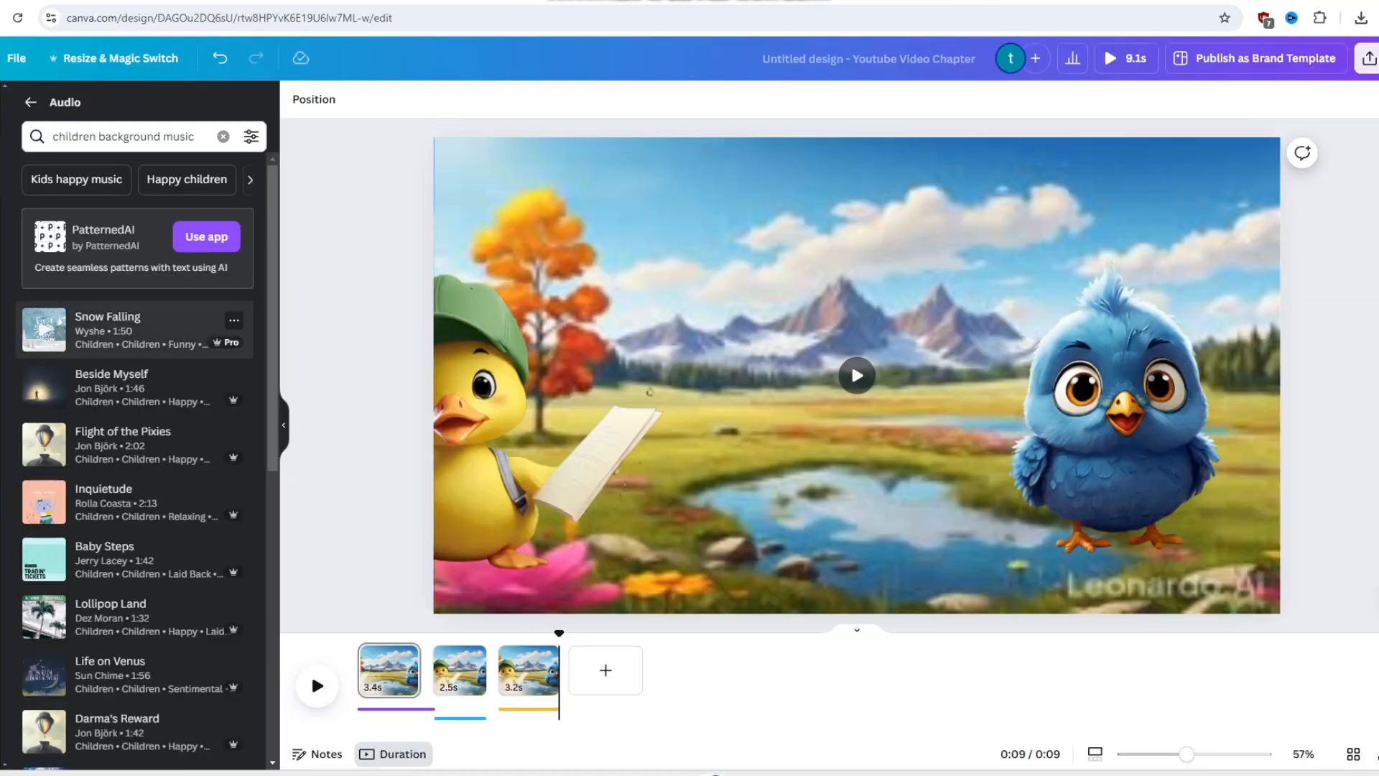
- Add the Baby Steps track as background music beneath the pages and play the animation from the start
scroll(136, 309, "down", 2)
left_click(133, 290)
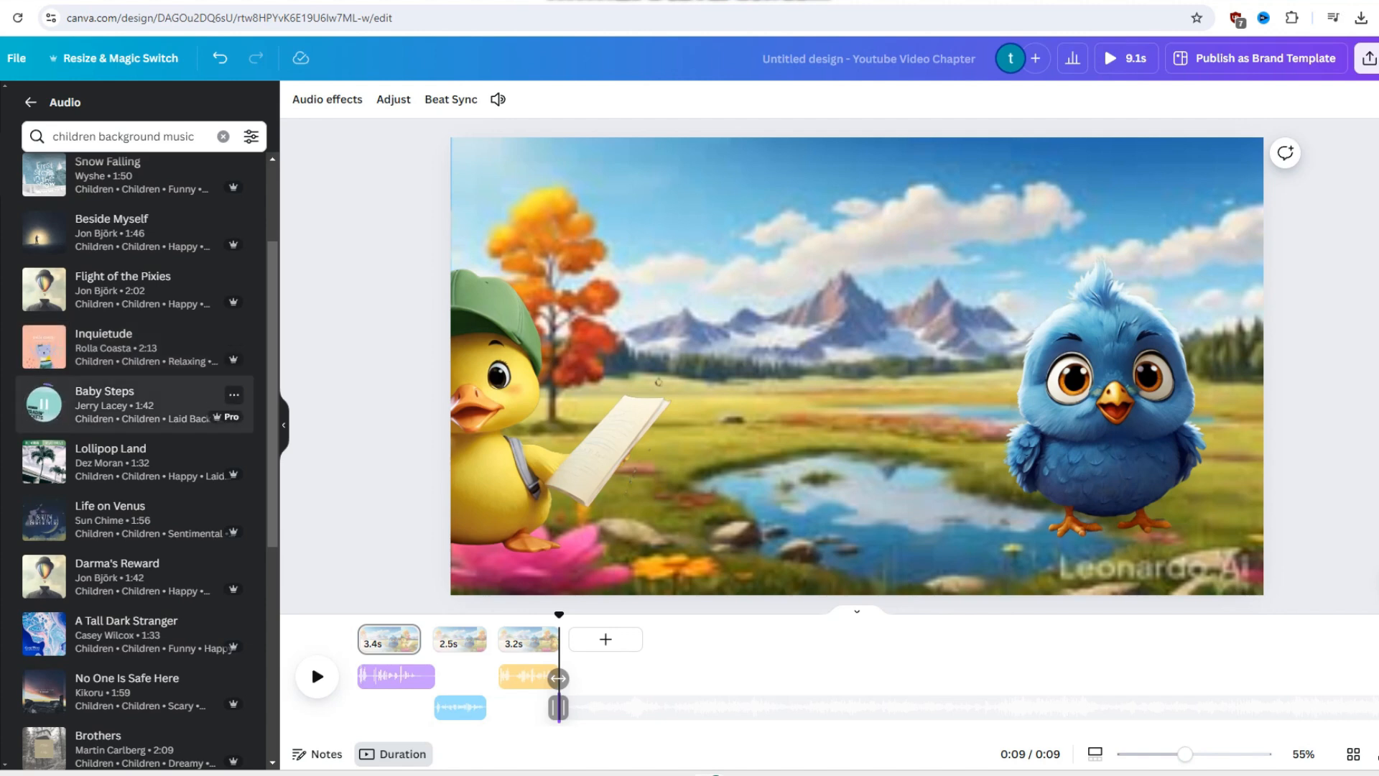
left_click(312, 662)
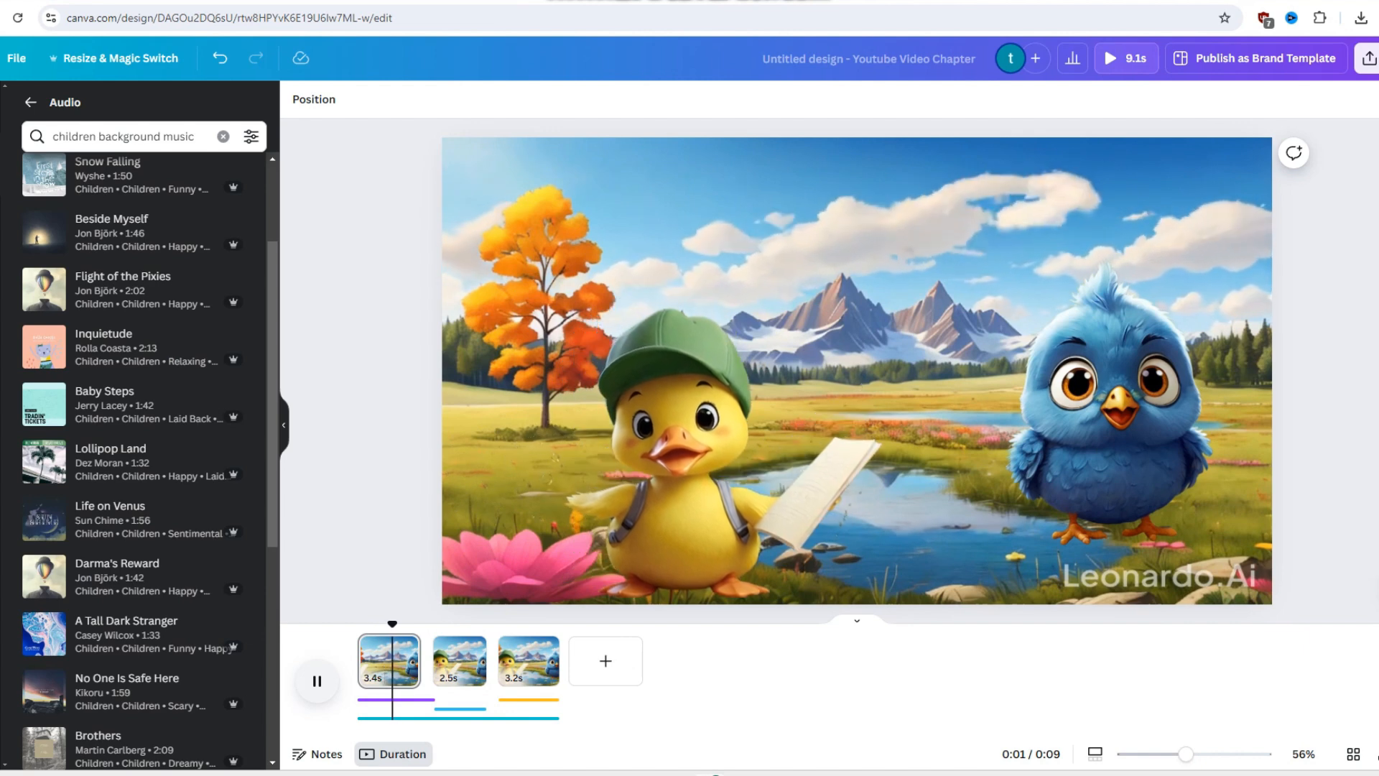